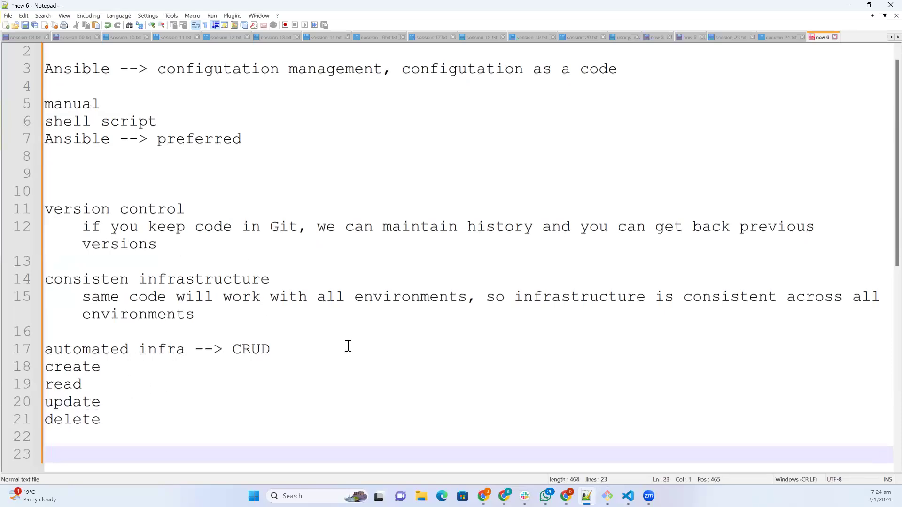
Add the line "inventory management" below the CRUD list in the notes, followed by a blank line
scroll(348, 346, "down", 2)
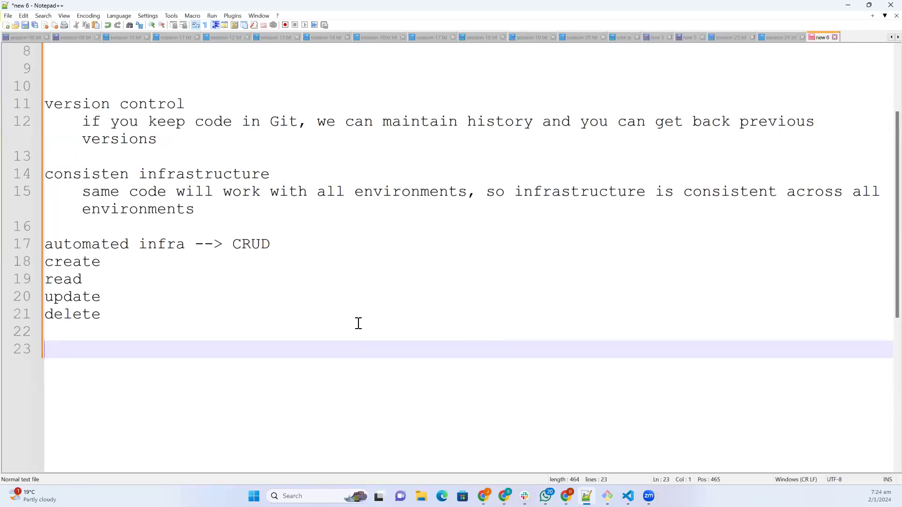
type("in")
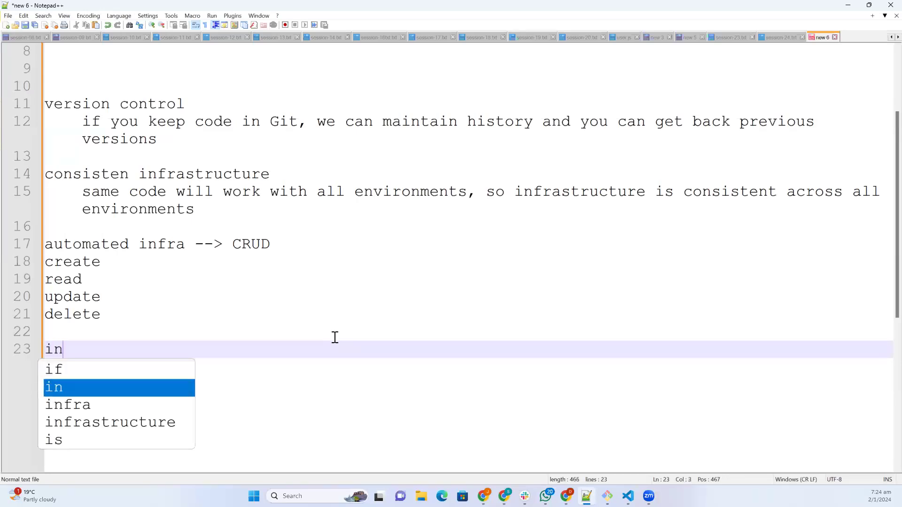
type("ventory ")
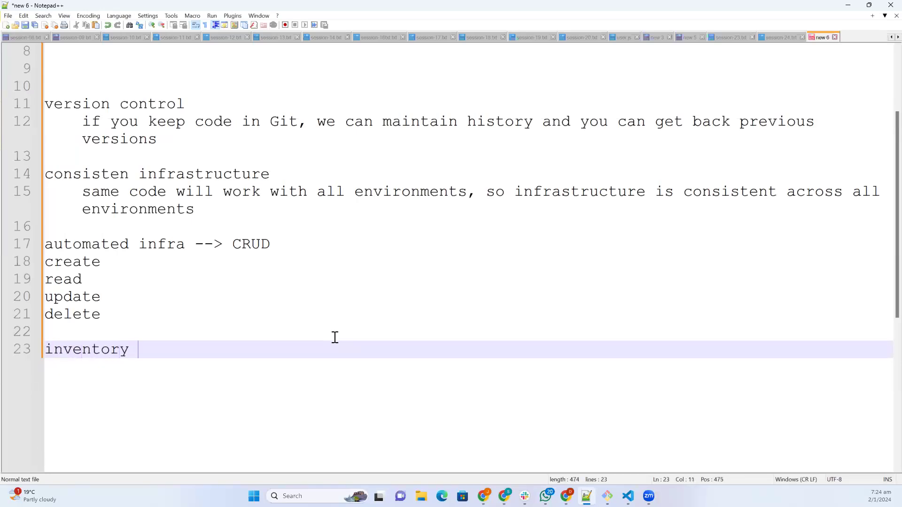
type("management")
key("Return")
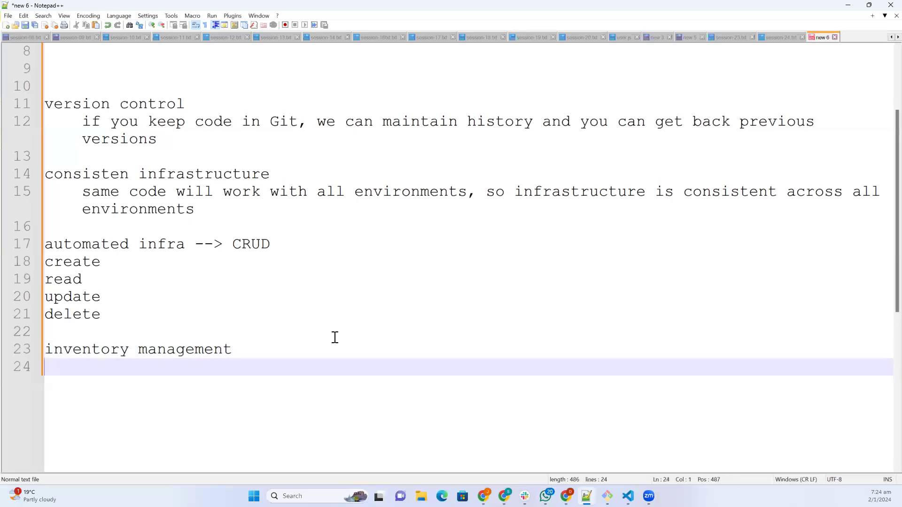
key("Return")
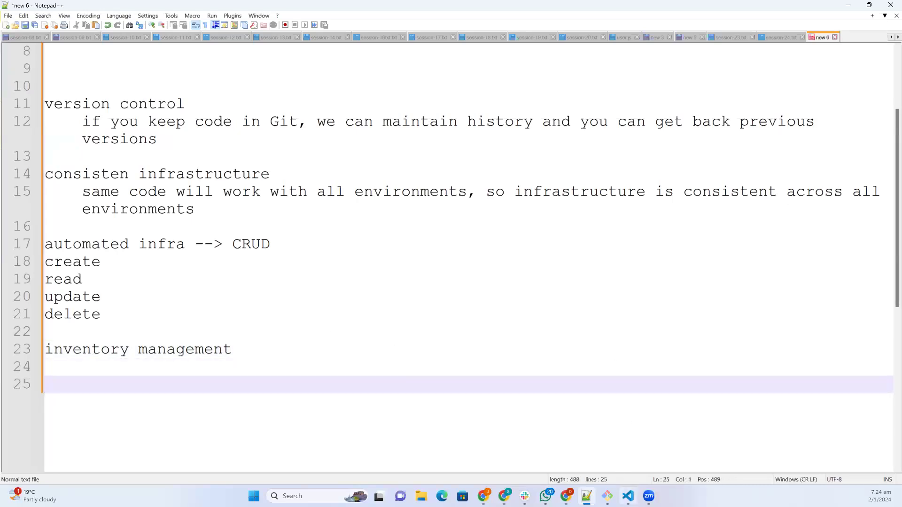
Switch to Chrome, open aws.amazon.com/console in a new tab and sign in to AWS as the root user
left_click(629, 496)
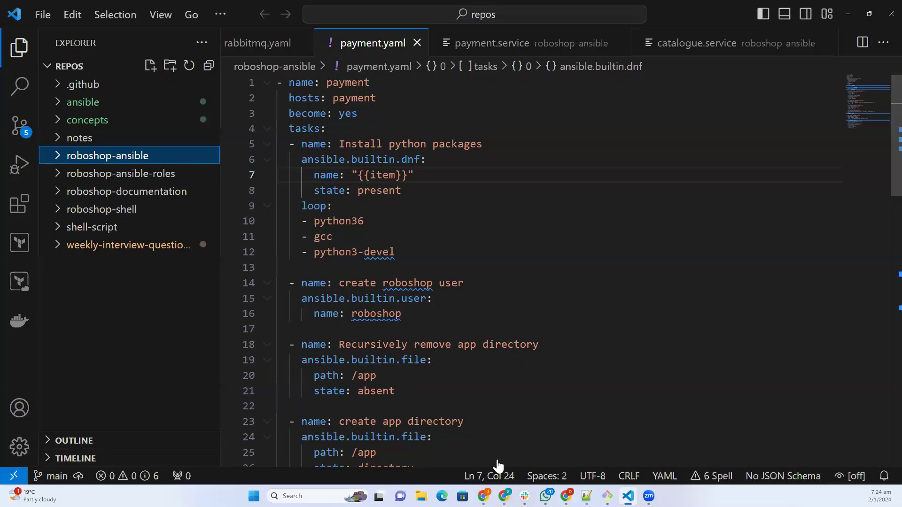
left_click(484, 497)
left_click(250, 11)
type("aws")
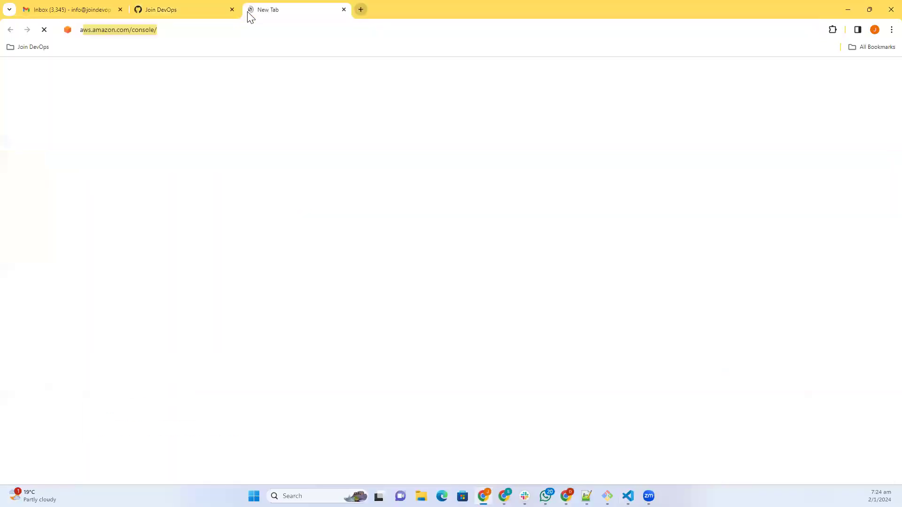
key("Return")
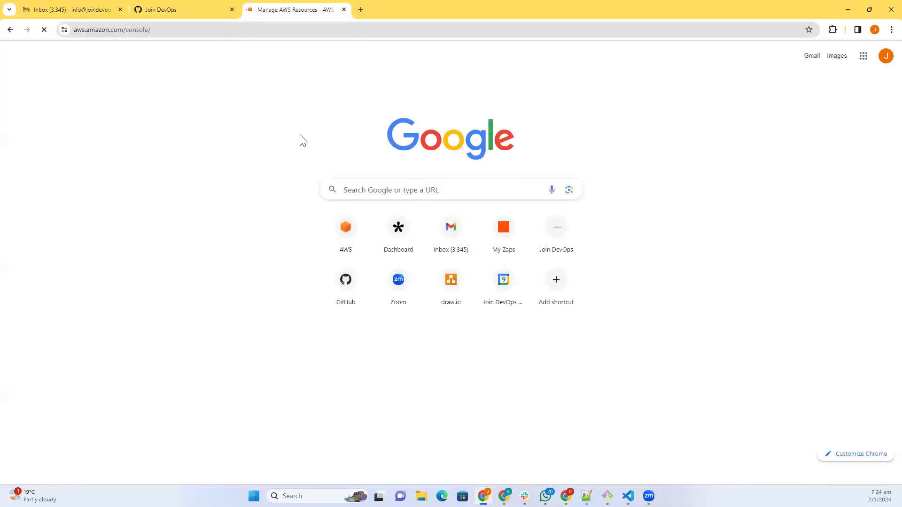
left_click(466, 189)
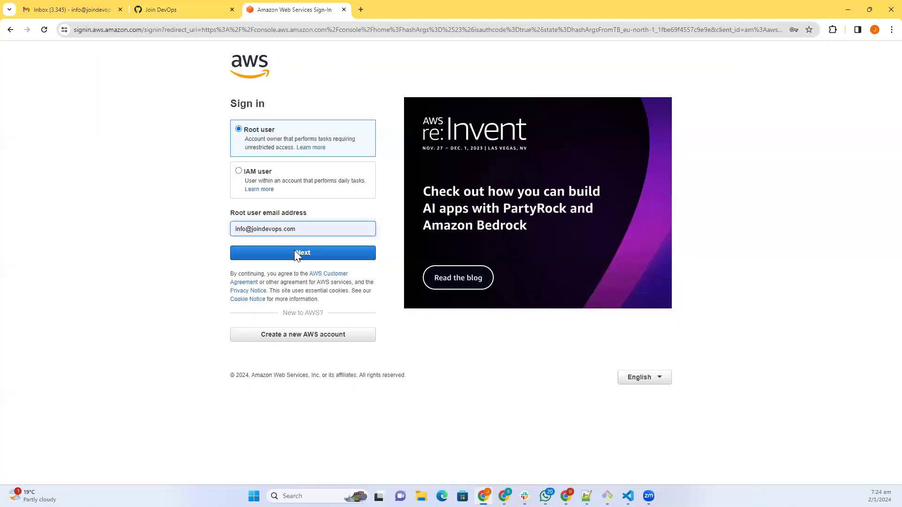
left_click(296, 254)
left_click(308, 186)
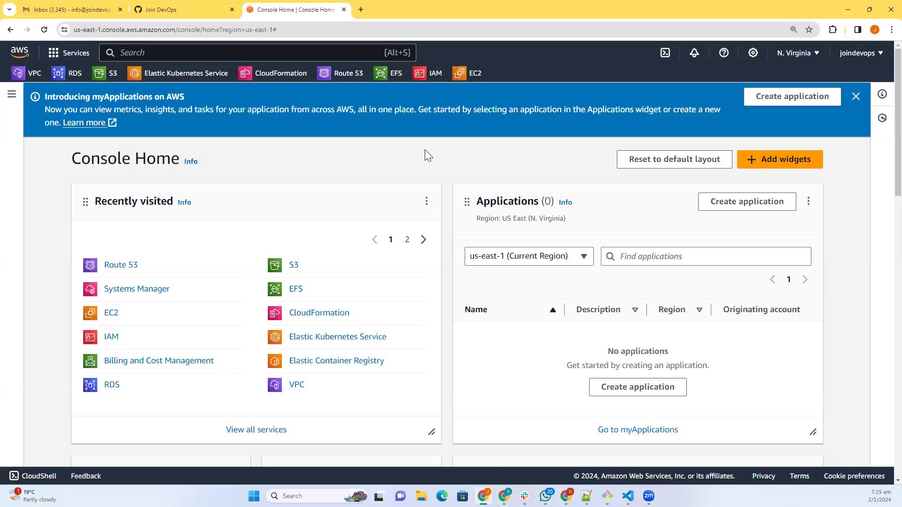
Open the GitHub organization page github.com/sivadevopsdaws74s/ in a new browser tab
left_click(362, 9)
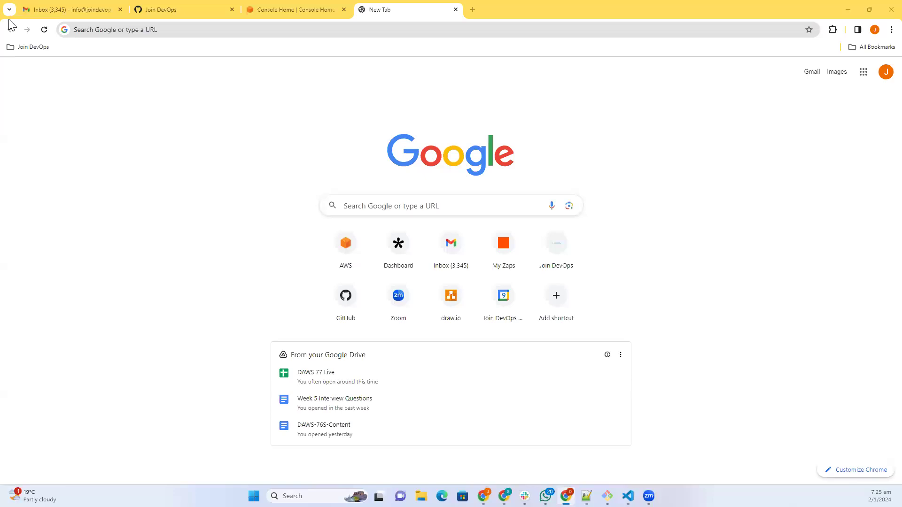
left_click(206, 30)
type("github.com/sivadevopsdaws74s/")
key("Return")
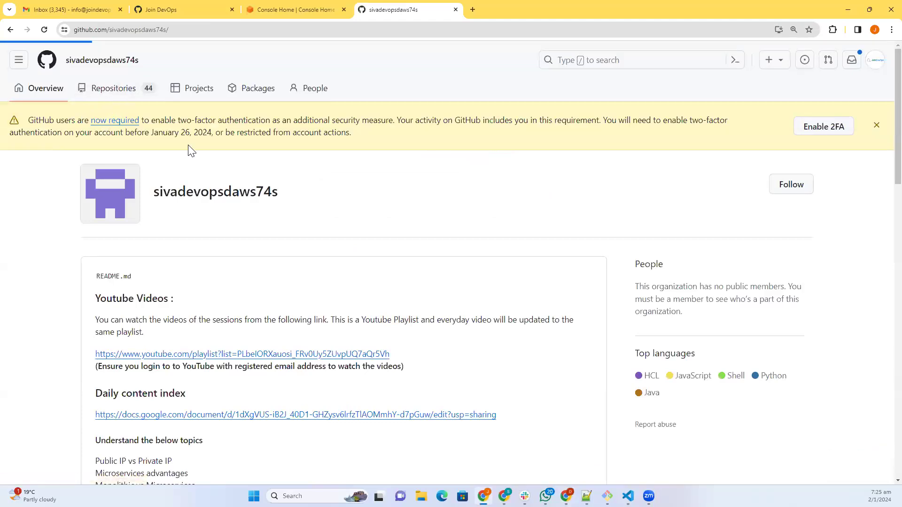
Filter the organization's repositories by "terr" and look through the Terraform repositories
left_click(232, 173)
type("terr")
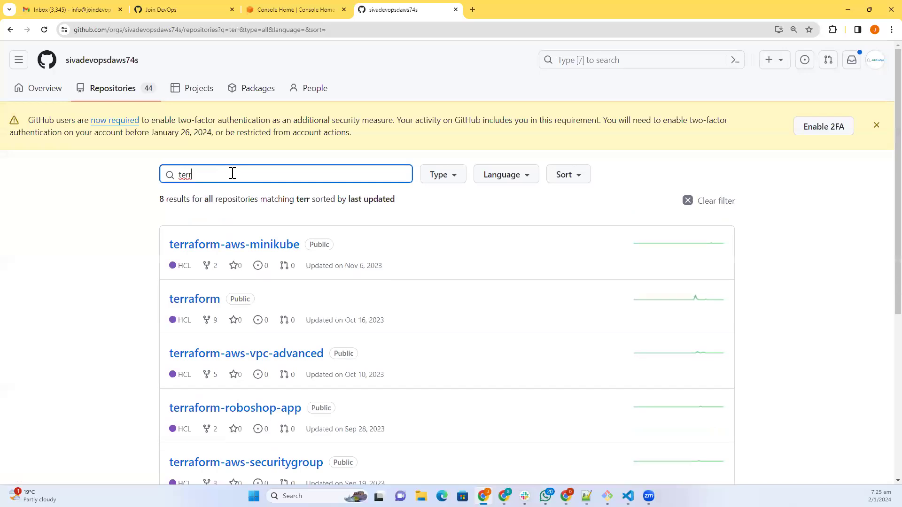
scroll(517, 428, "down", 2)
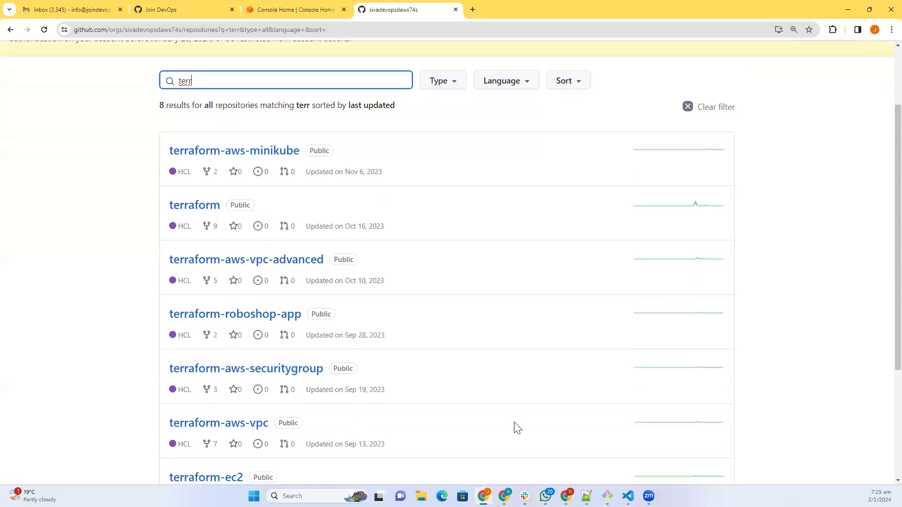
Switch to VS Code and open the recent folder C:\devops\daws-74s\repos in a new maximized window
left_click(83, 84)
key("alt+Tab")
left_click(41, 14)
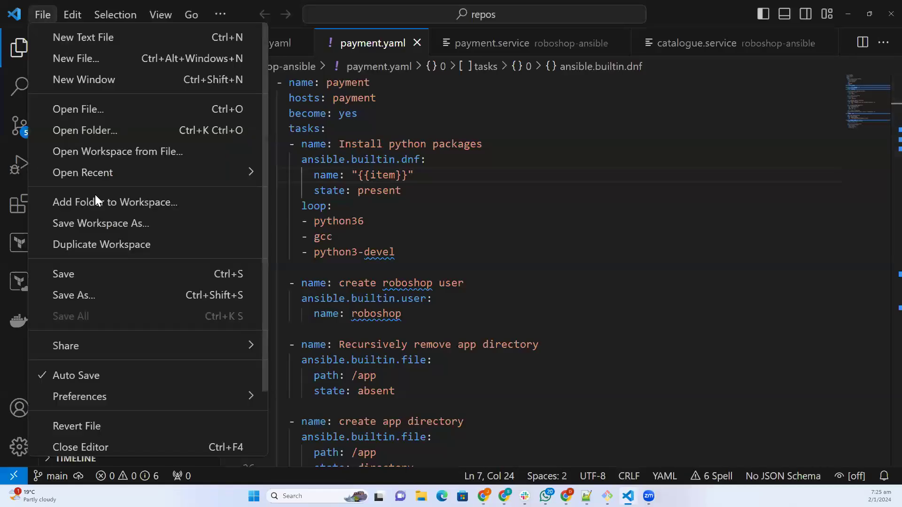
left_click(87, 81)
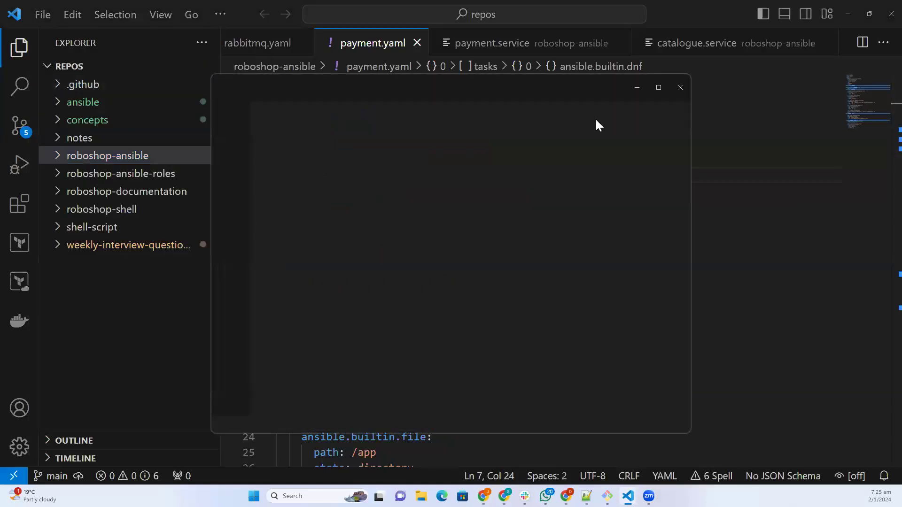
left_click(658, 89)
left_click(49, 13)
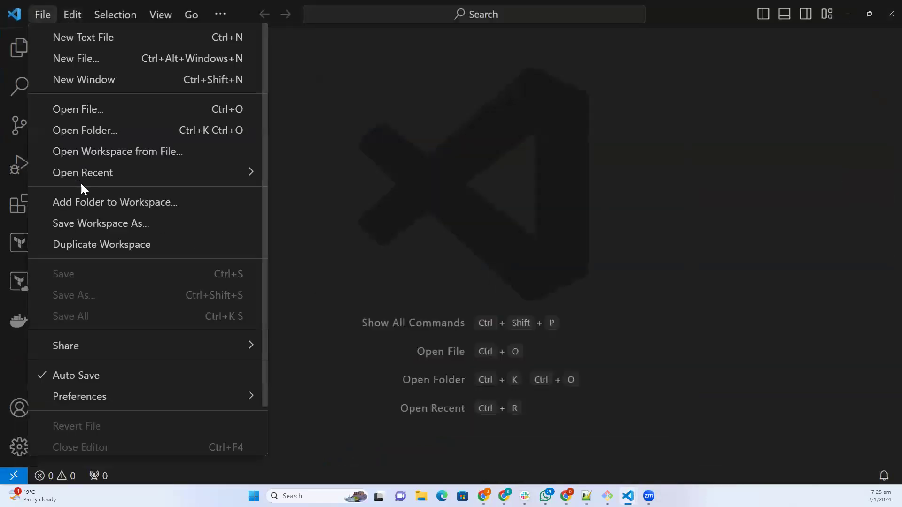
mouse_move(207, 181)
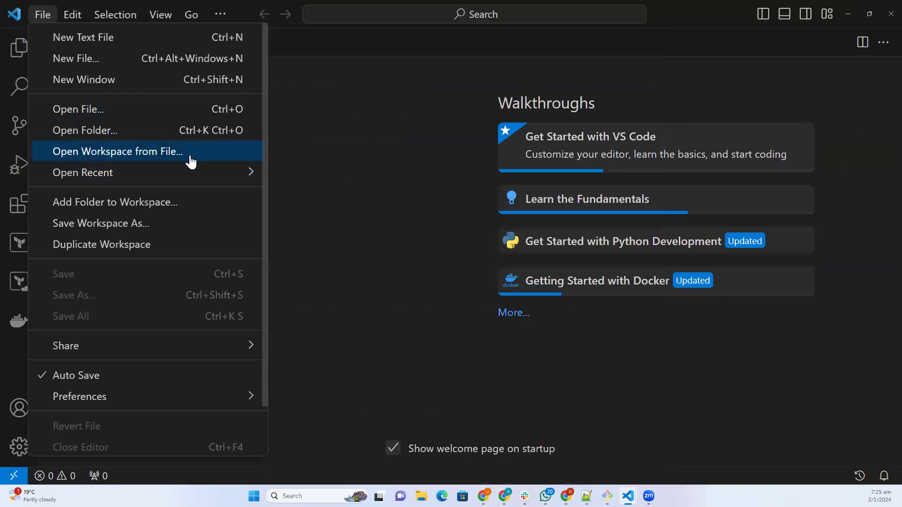
mouse_move(87, 172)
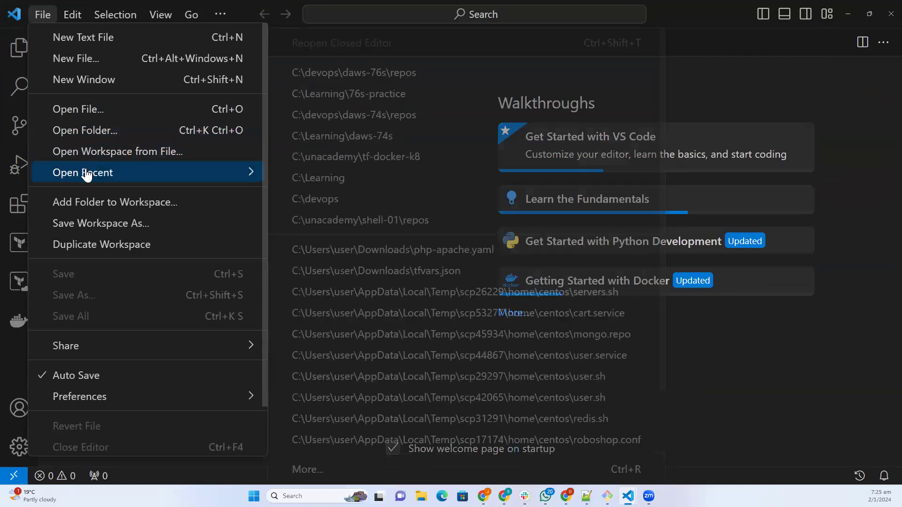
left_click(410, 122)
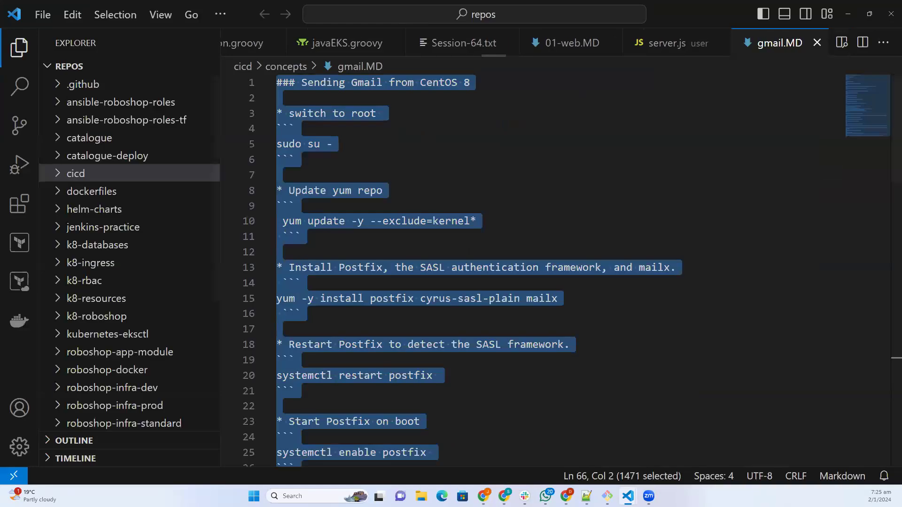
Close the gmail.MD file and collapse the expanded concepts and user folders in the file tree
left_click(817, 43)
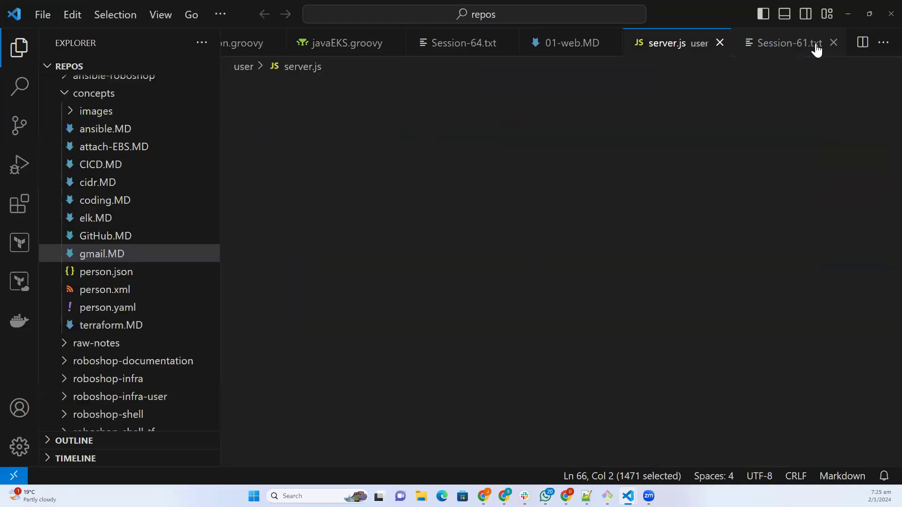
left_click(91, 93)
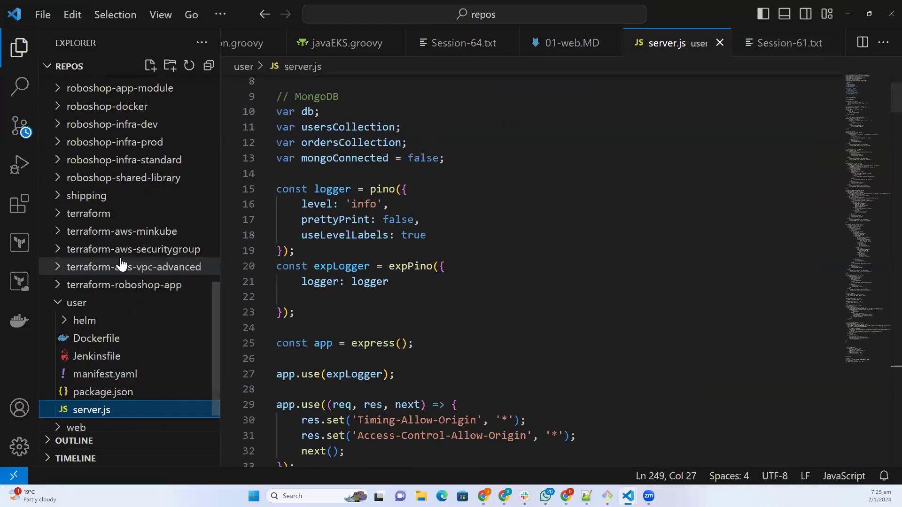
scroll(108, 266, "up", 2)
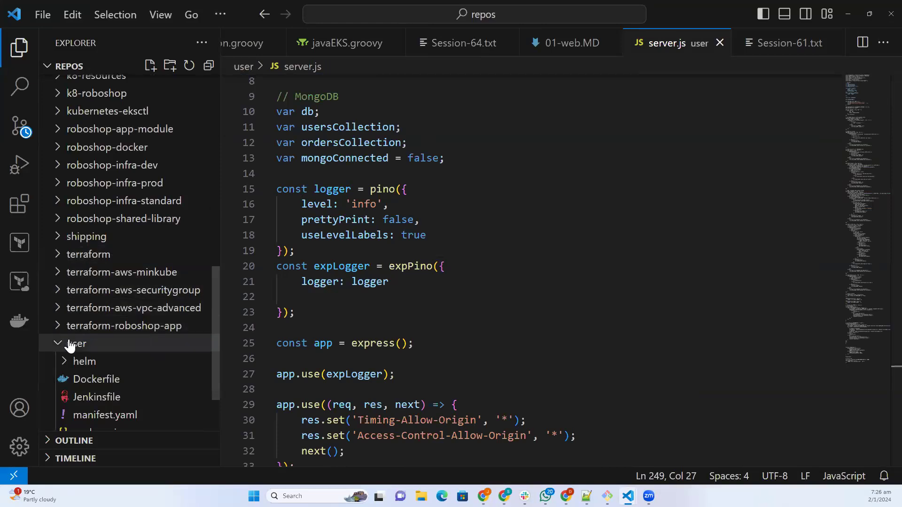
left_click(108, 346)
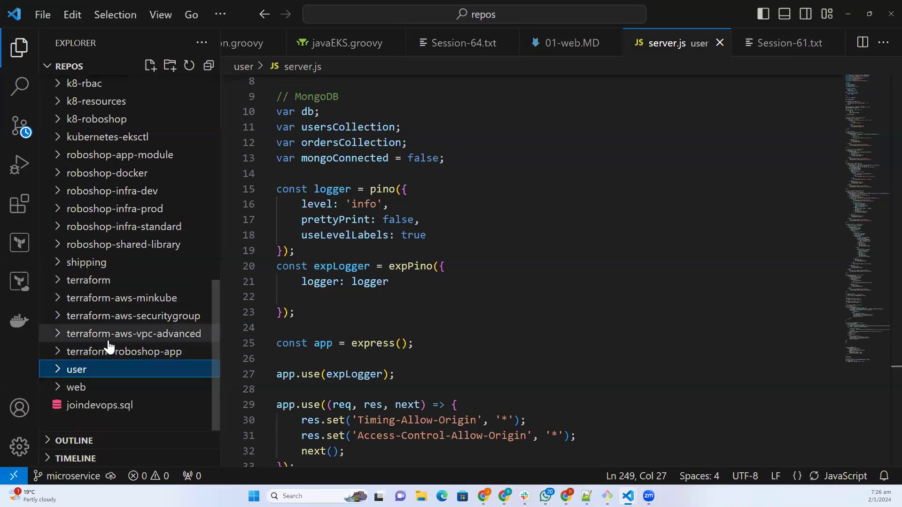
Examine the contents of the terraform and terraform-aws-vpc-advanced folders, collapsing each one again
left_click(123, 284)
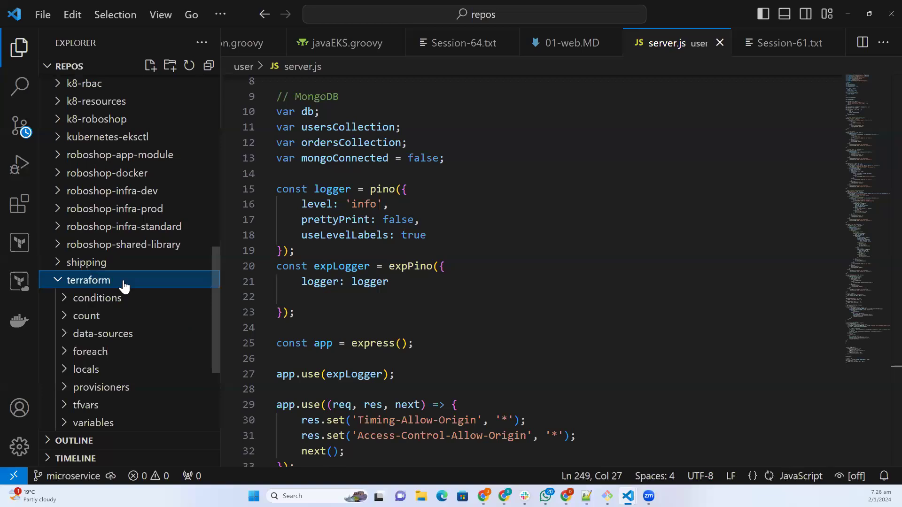
left_click(123, 284)
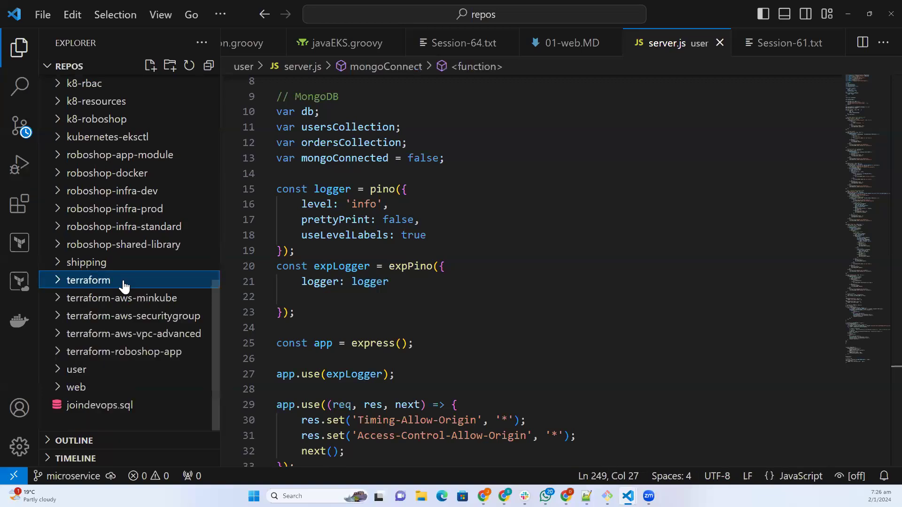
left_click(151, 334)
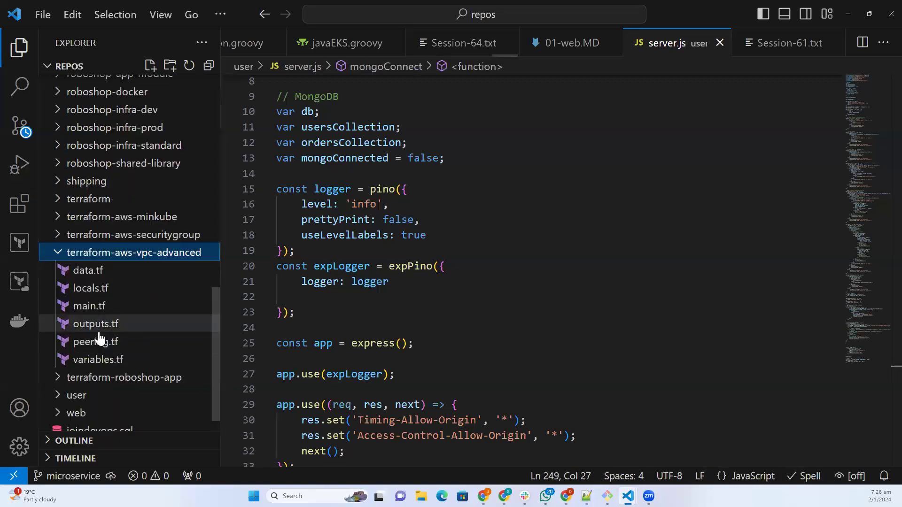
left_click(109, 256)
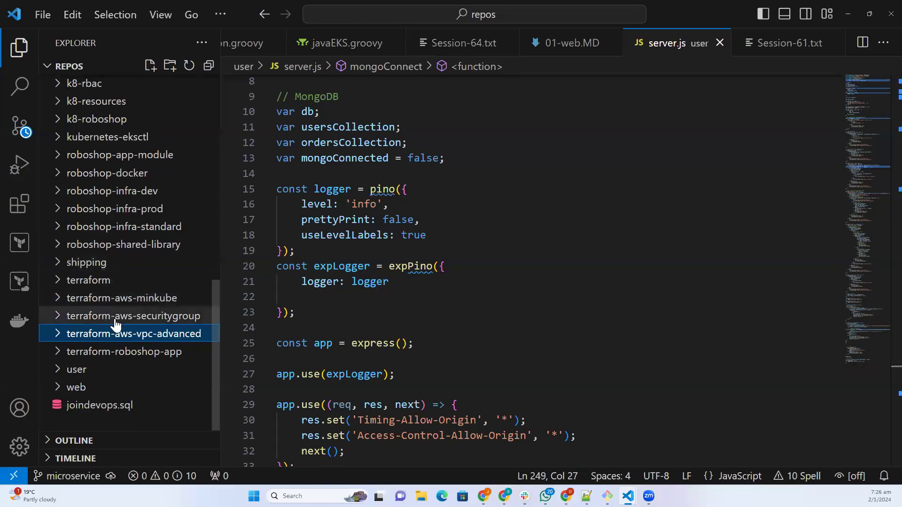
Expand roboshop-infra-standard and roboshop-infra-prod, and examine the files in the latter's 01-vpc, 01.1-firewalls and 02-vpn folders
left_click(145, 228)
left_click(154, 216)
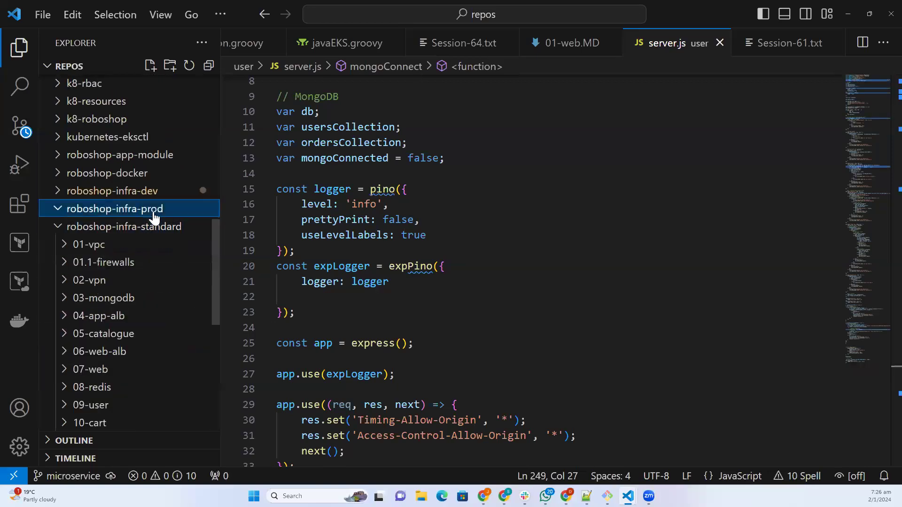
left_click(115, 229)
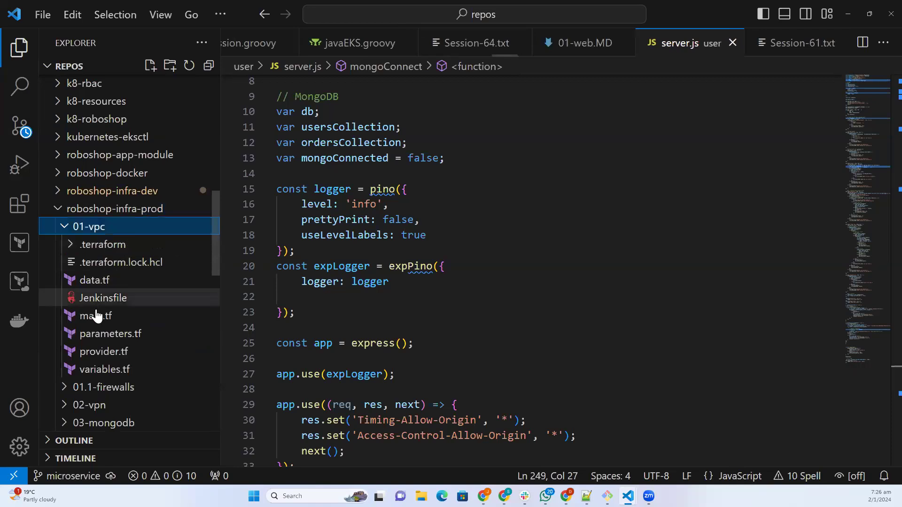
scroll(99, 305, "down", 3)
left_click(113, 225)
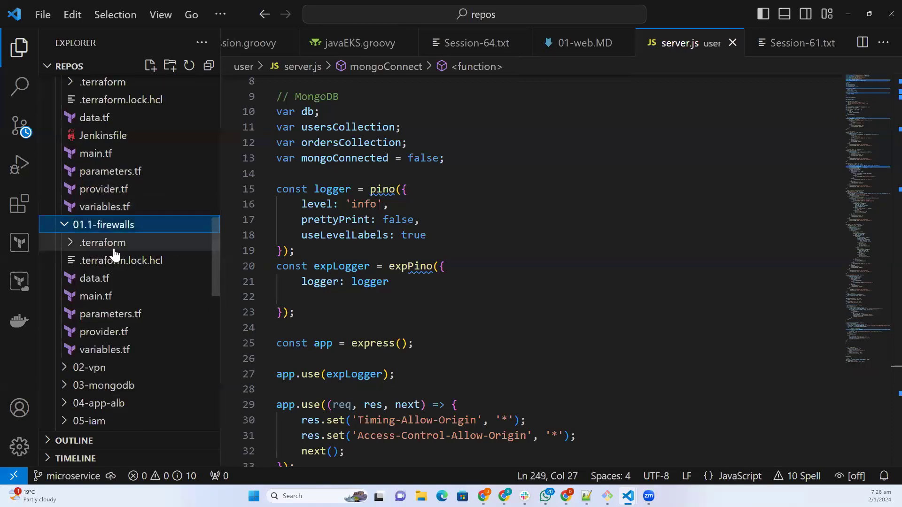
left_click(111, 368)
scroll(113, 358, "down", 2)
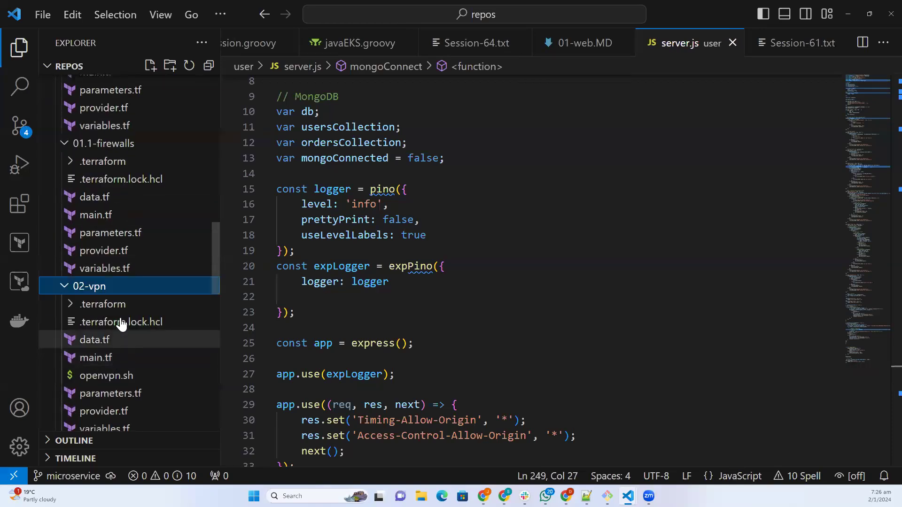
scroll(94, 374, "down", 3)
scroll(111, 372, "up", 3)
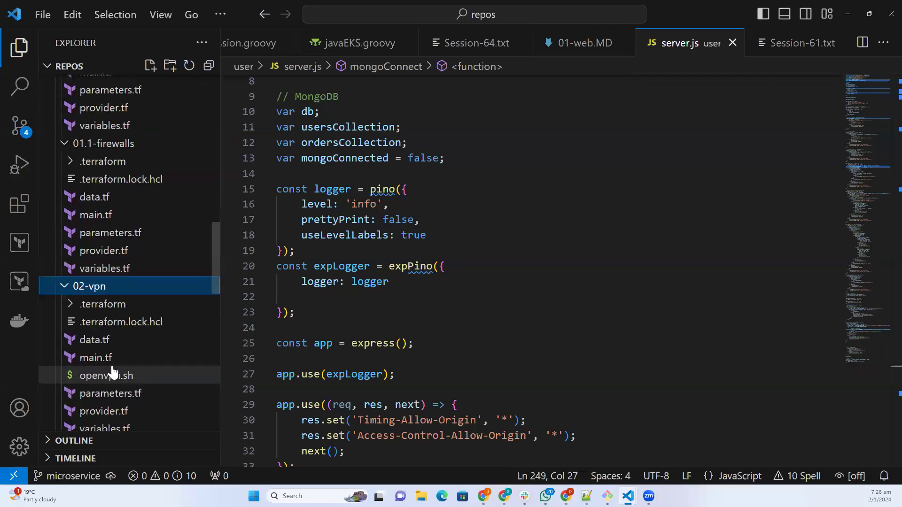
Collapse the roboshop-infra-prod and roboshop-infra-standard folders in the file tree
scroll(113, 372, "up", 2)
scroll(101, 216, "up", 2)
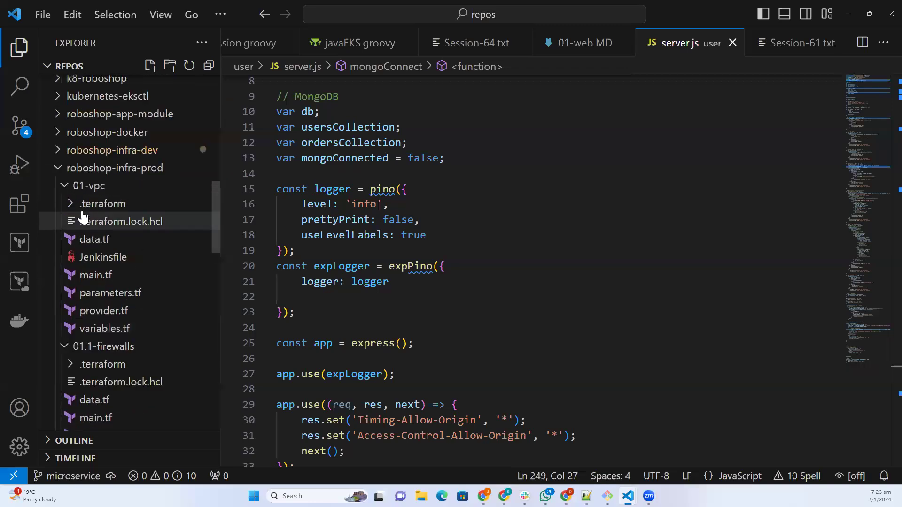
left_click(58, 171)
left_click(58, 186)
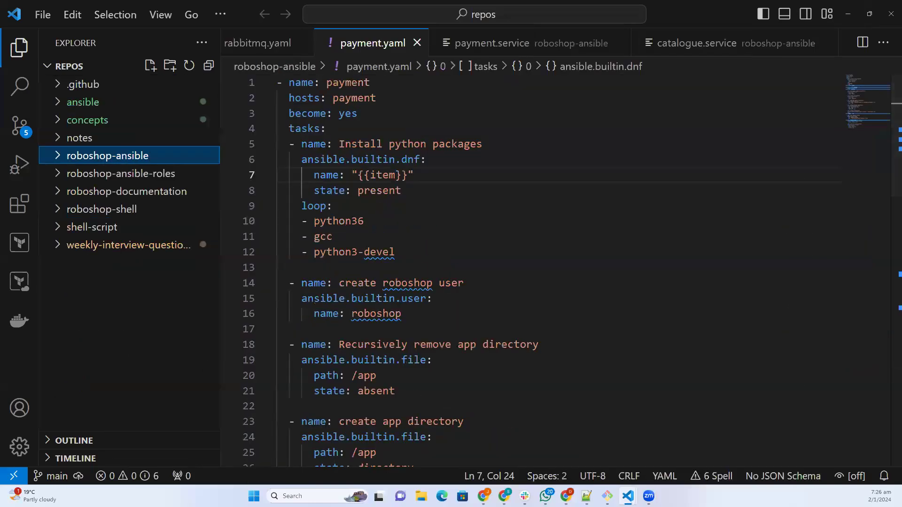
Switch to the Notepad++ notes and add the line "cost optimisation" directly under inventory management
mouse_move(586, 496)
left_click(586, 441)
key("alt+Tab")
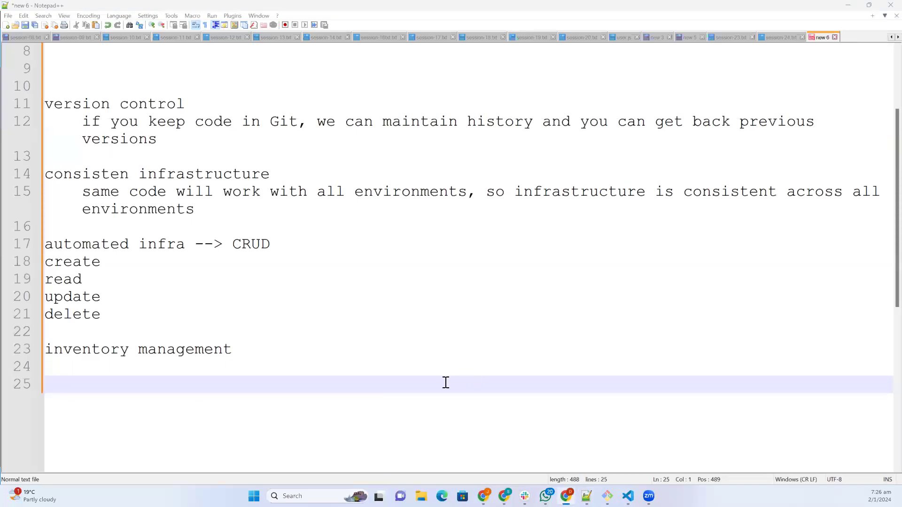
left_click(153, 375)
type("cos")
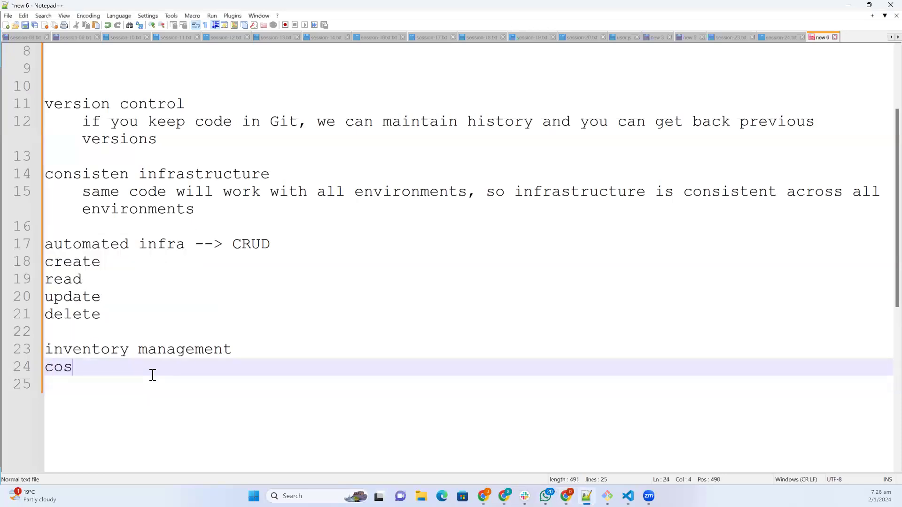
type("t optimisation")
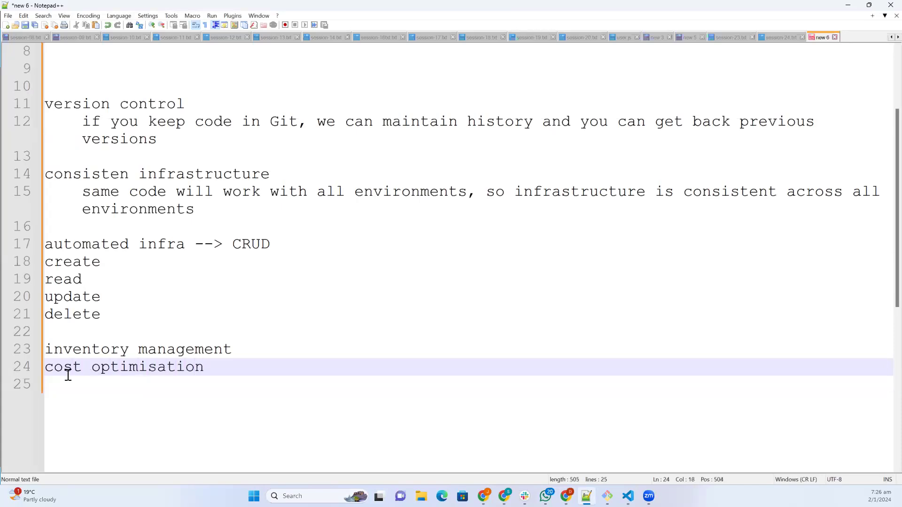
Add the indented explanation "create when required, stop or delete when not required" under cost optimisation
key("alt+Tab")
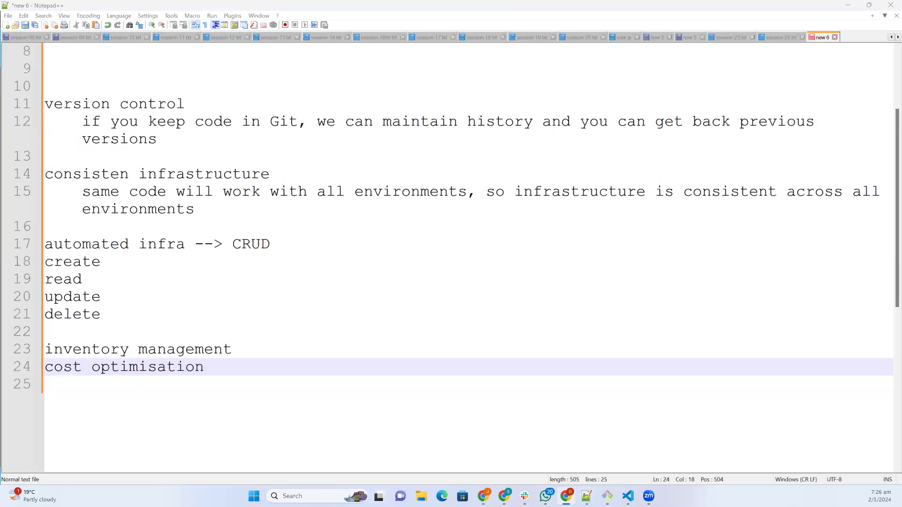
left_click(222, 380)
type("creae w")
key("BackSpace")
key("BackSpace")
key("BackSpace")
type("te when required")
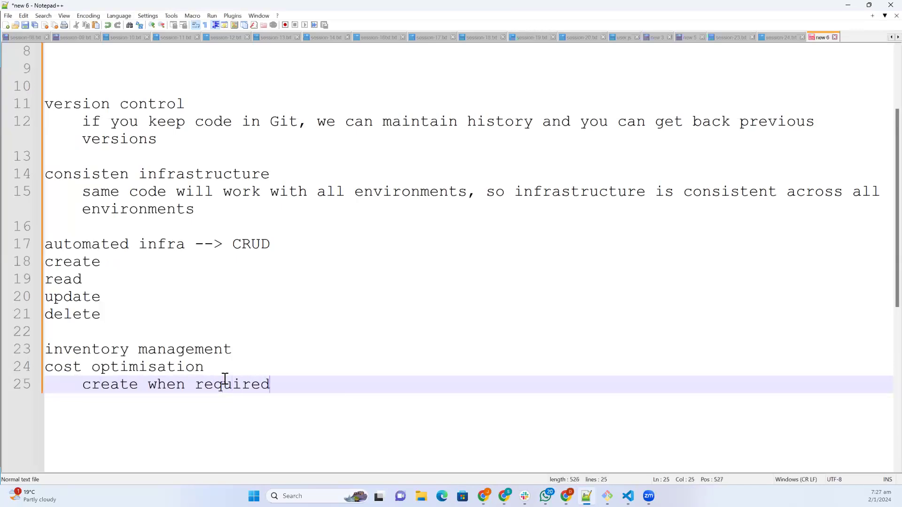
type(", stop or delete we")
key("BackSpace")
type("hen")
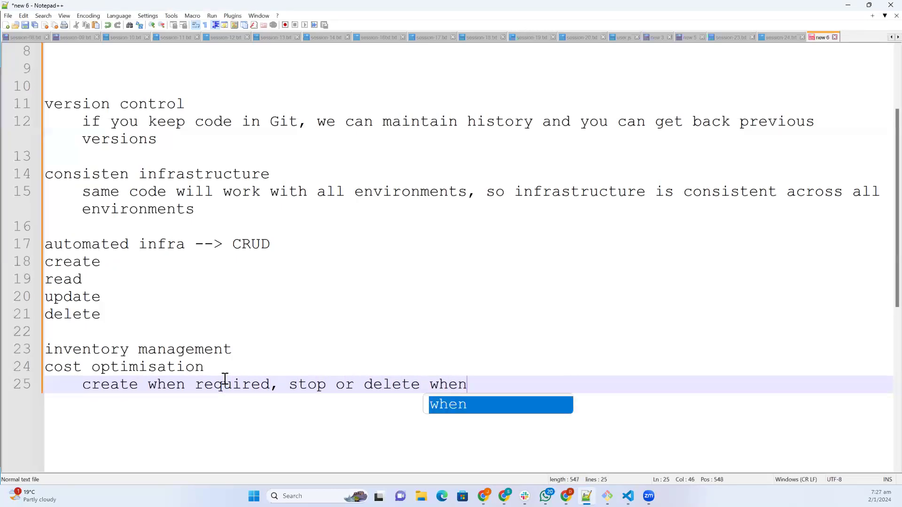
type(" not required")
key("Escape")
key("Return")
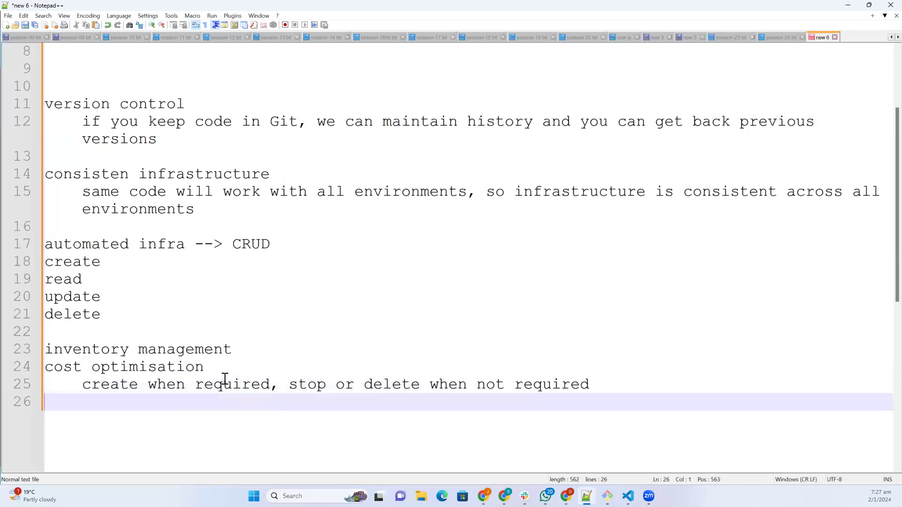
Add the heading "automatic dependency management" below the cost optimisation explanation
type("automati")
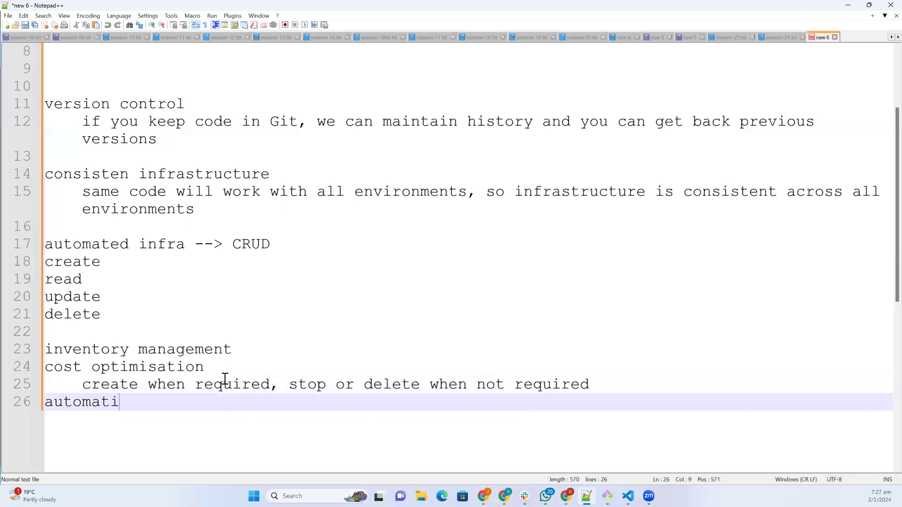
type("c depende")
key("BackSpace")
key("BackSpace")
type("endency mana")
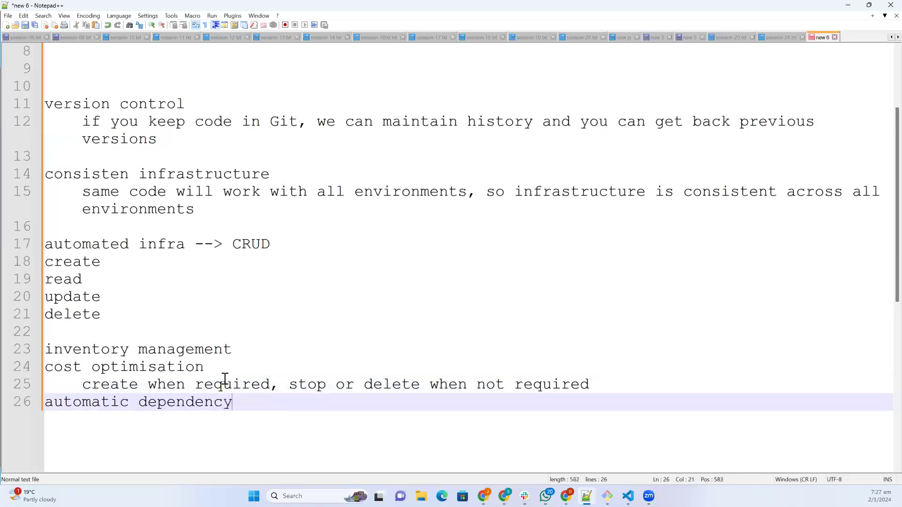
key("Return")
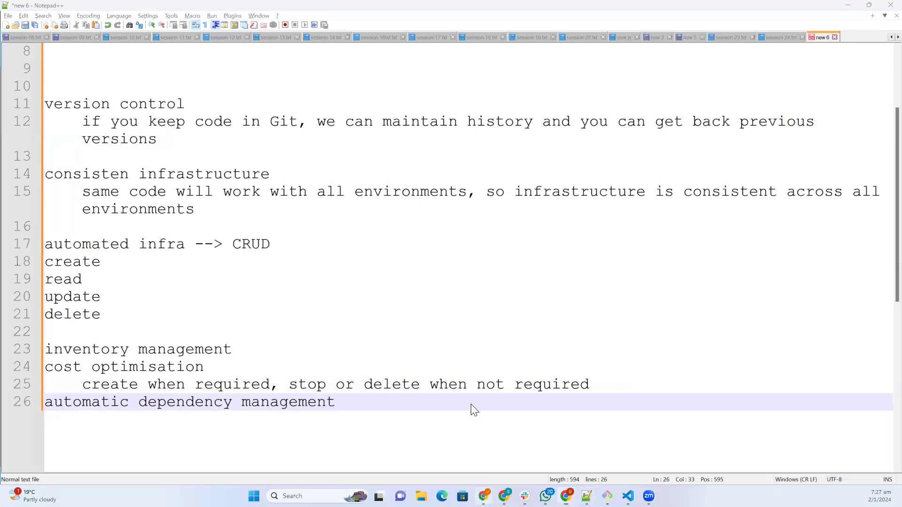
Switch to the AWS console in Chrome and open the Route 53 dashboard
key("alt+Tab")
left_click(455, 9)
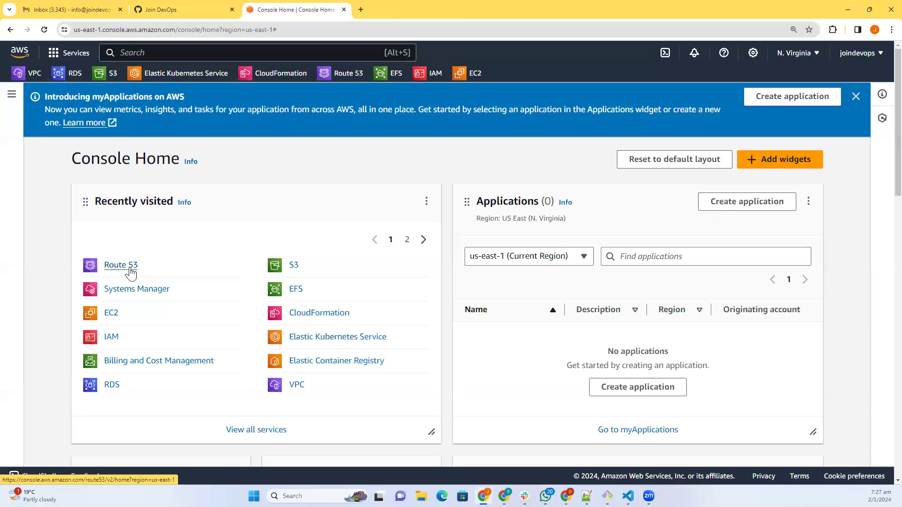
left_click(128, 266)
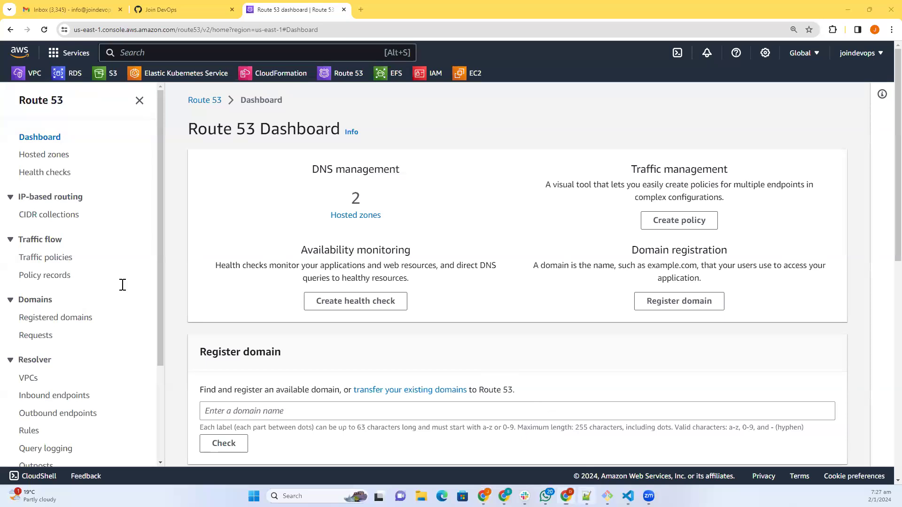
Return to the Notepad++ notes and add the indented line "we can create resources, terraform will take care of dependency management" under automatic dependency management
key("alt+Tab")
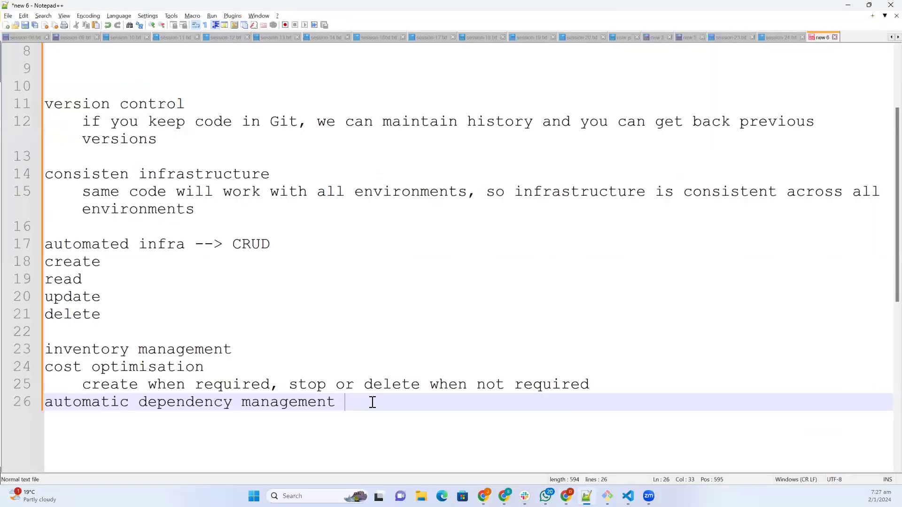
key("Return")
key("Tab")
type("we can create resou")
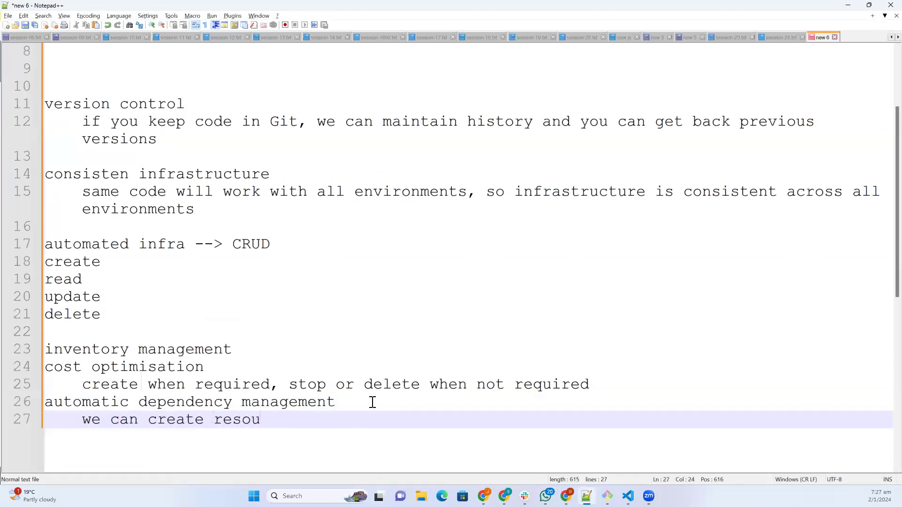
type("rces, terraform")
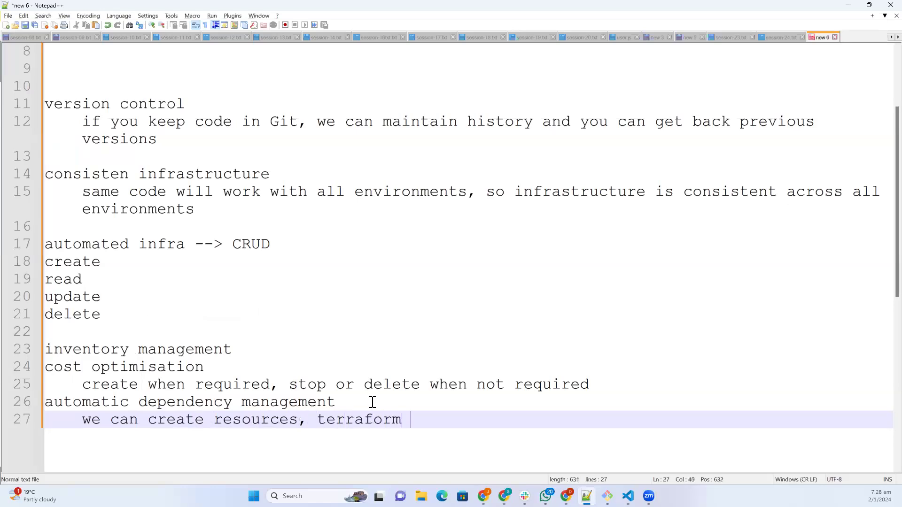
type(" will tke")
key("BackSpace")
key("BackSpace")
key("BackSpace")
type("ake care of depe")
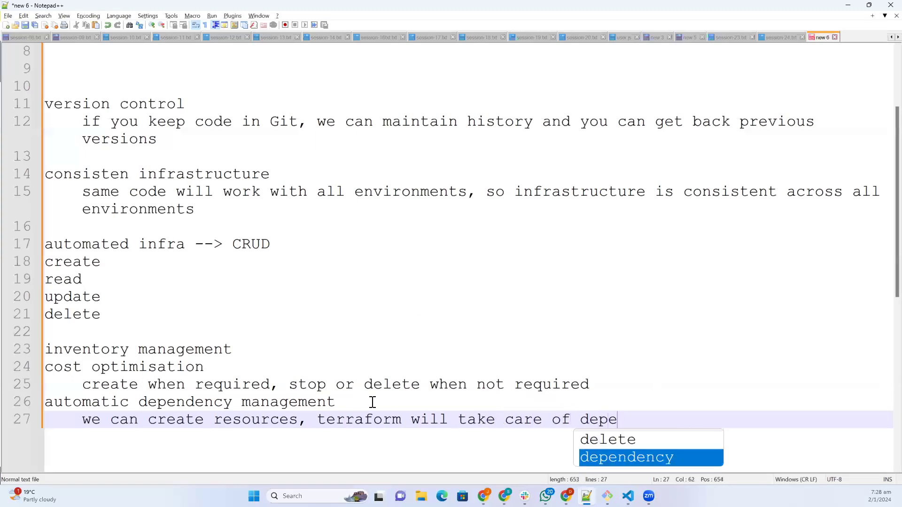
type("ndency management")
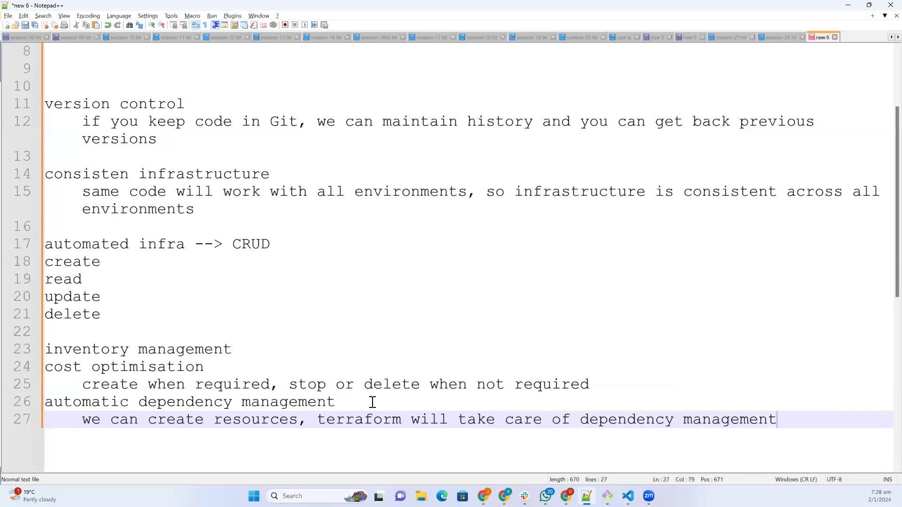
Add the unindented heading "modules" below the dependency management explanation, followed by an indented new line
key("Return")
key("BackSpace")
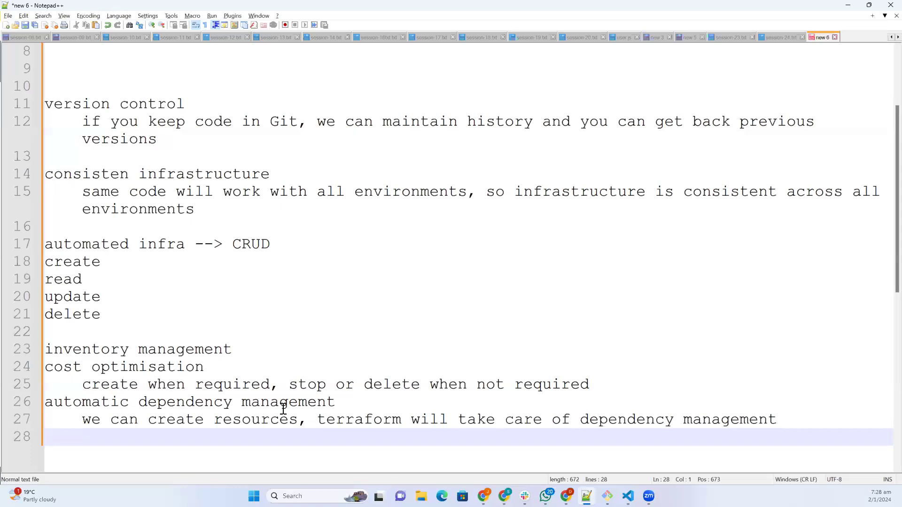
type("modules")
key("Return")
key("Tab")
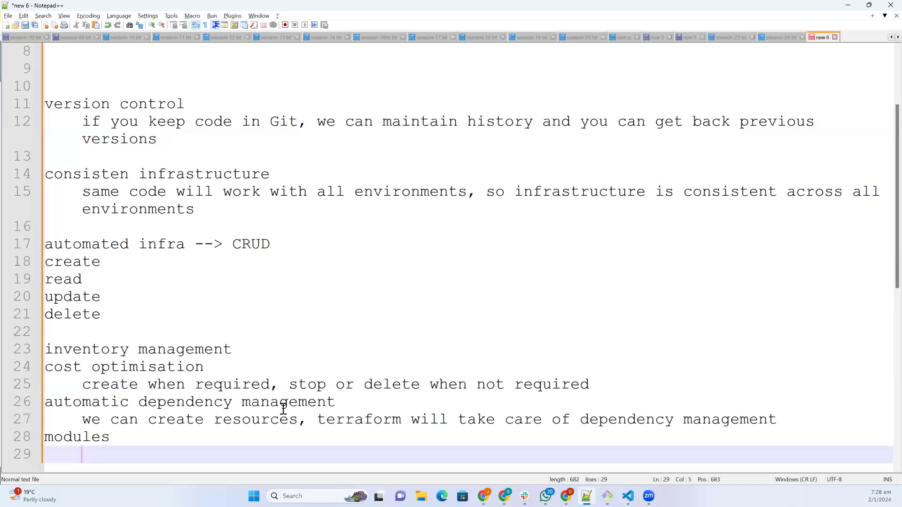
Write "you can create terraform code as modules, other projects can use it without writing from the scratch" under modules, followed by blank lines
type("you can ")
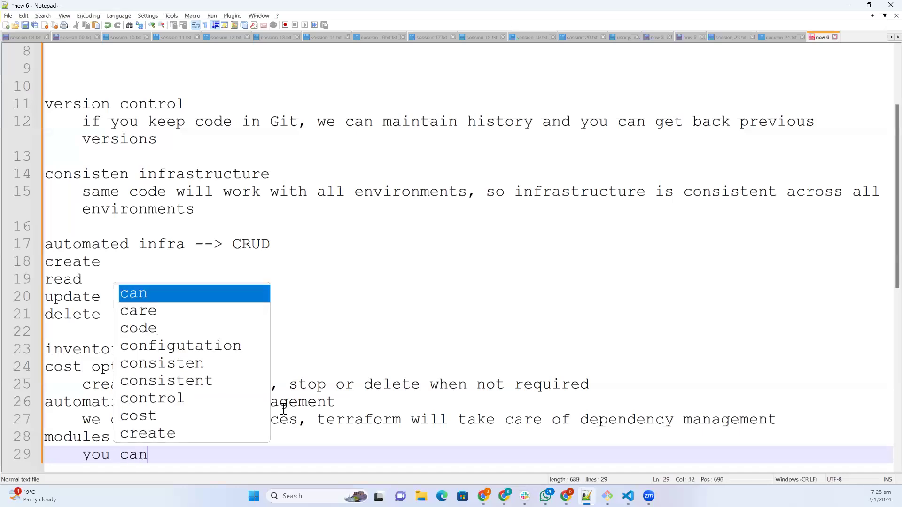
type("create ")
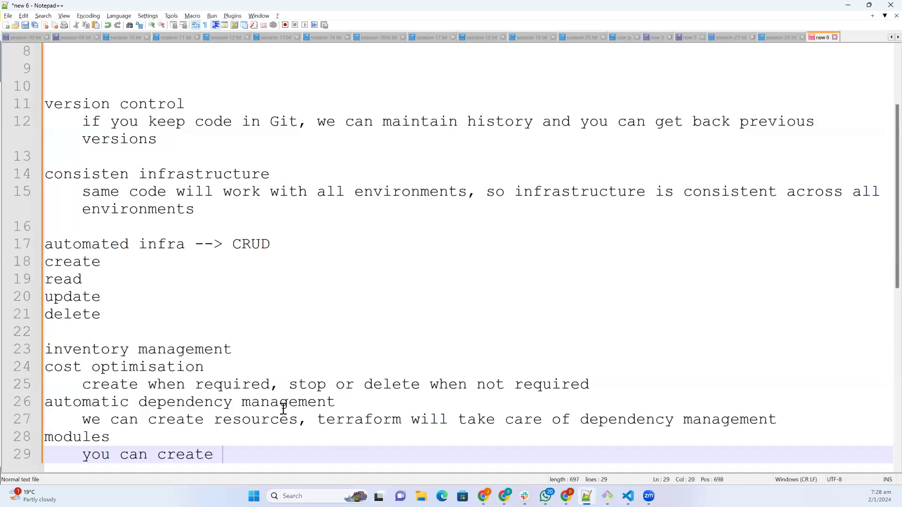
type("terra")
key("Return")
type("code s")
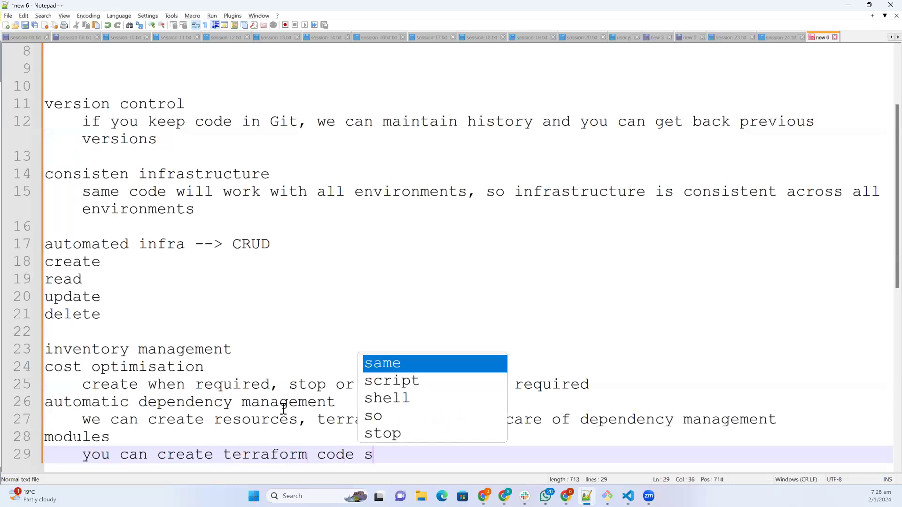
key("BackSpace")
type("as modul")
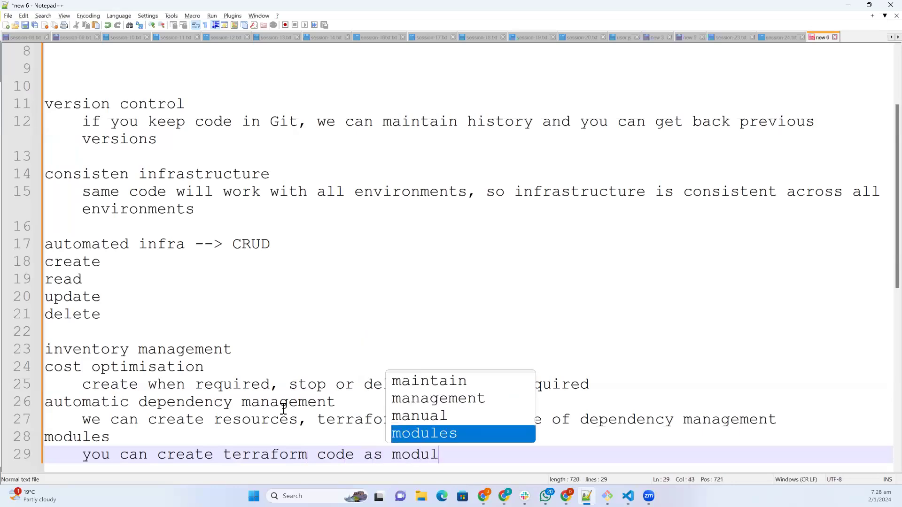
type("es, other ")
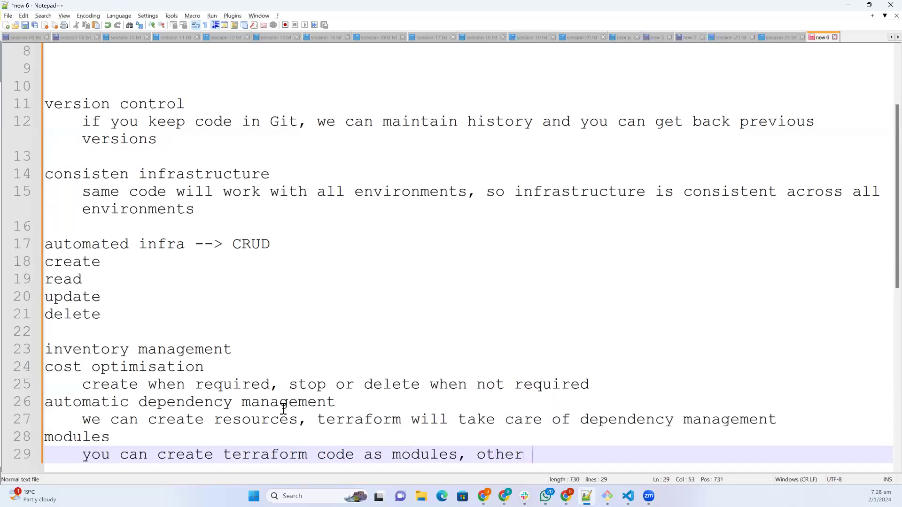
type("projects ")
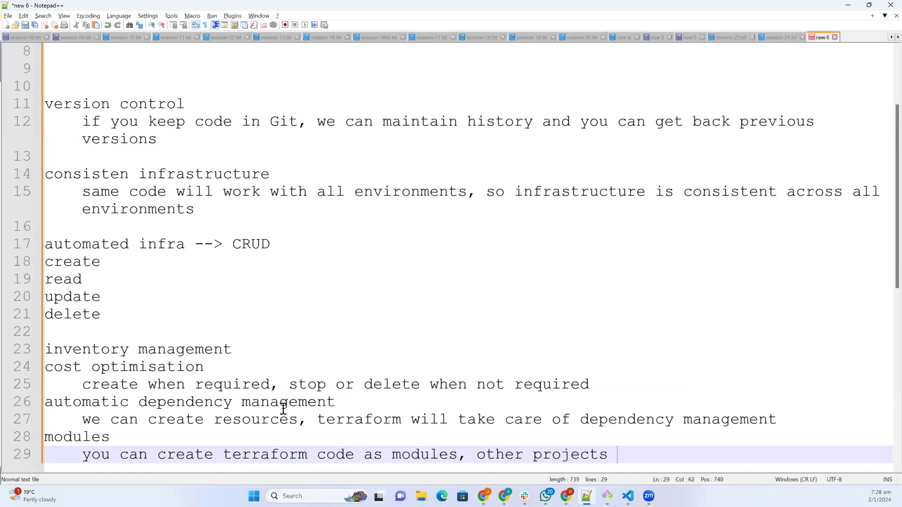
type("can use it ")
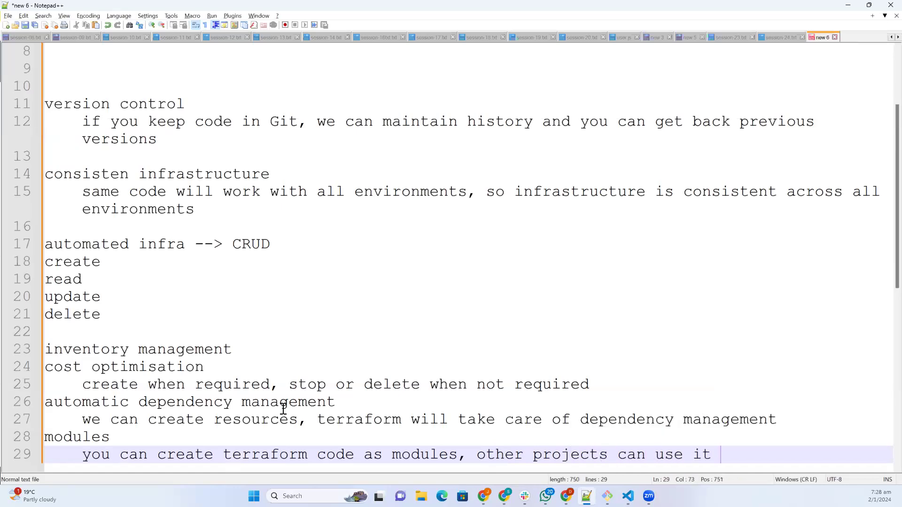
type("without w")
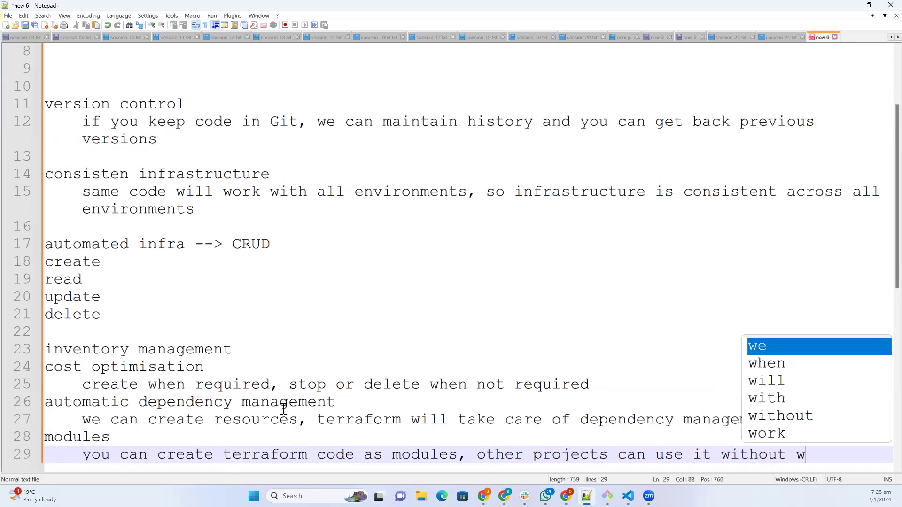
type("riting")
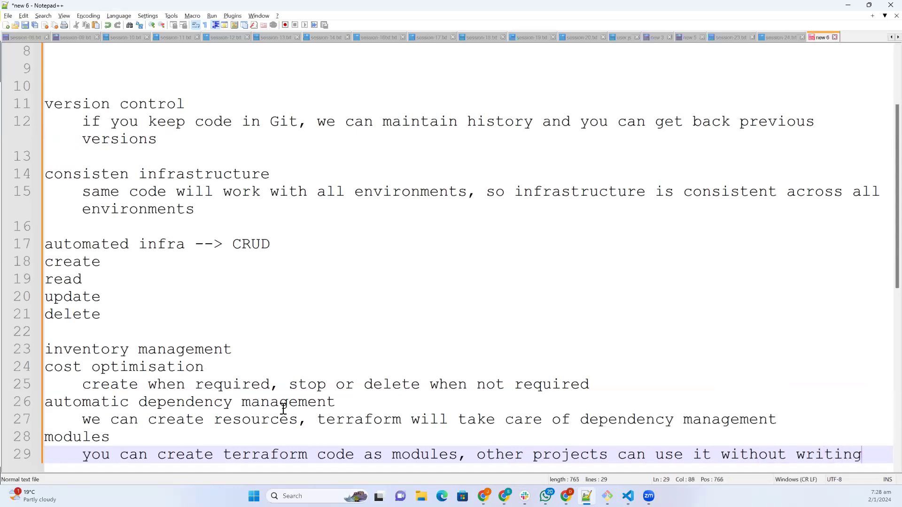
type(" from the s")
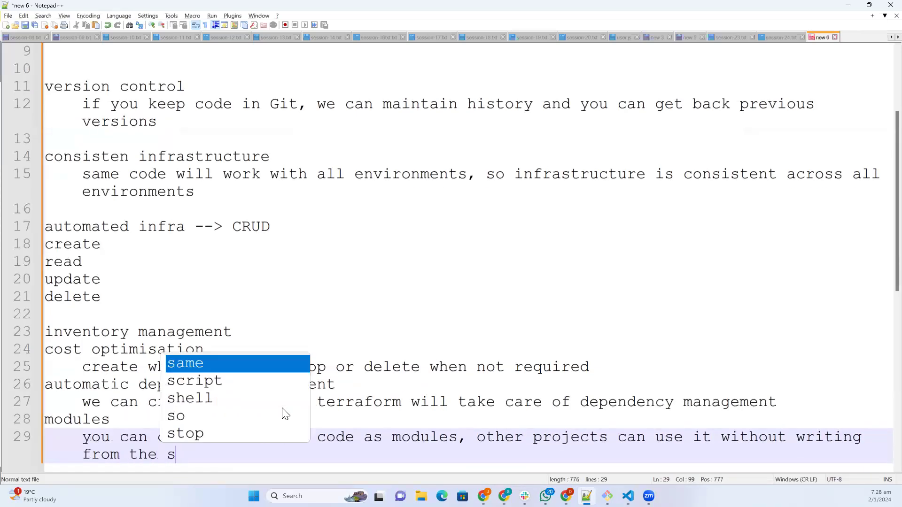
type("cratc")
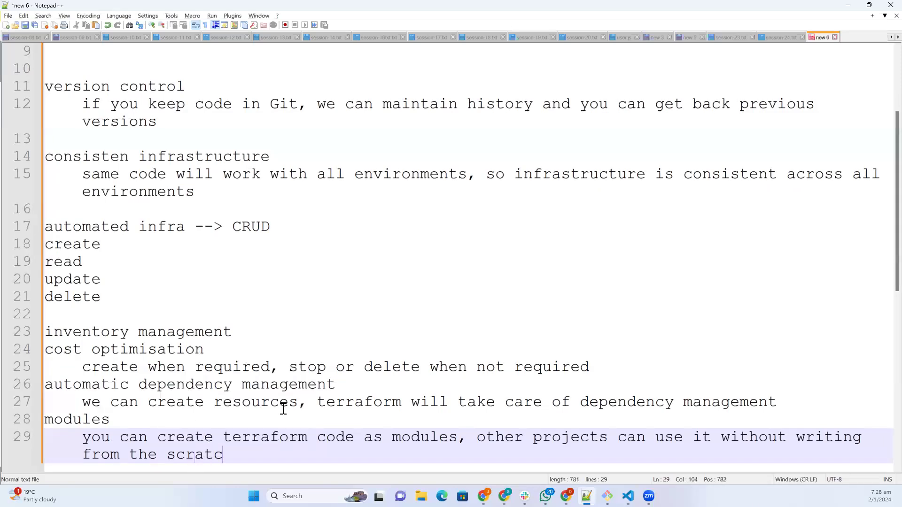
type("h")
key("Return")
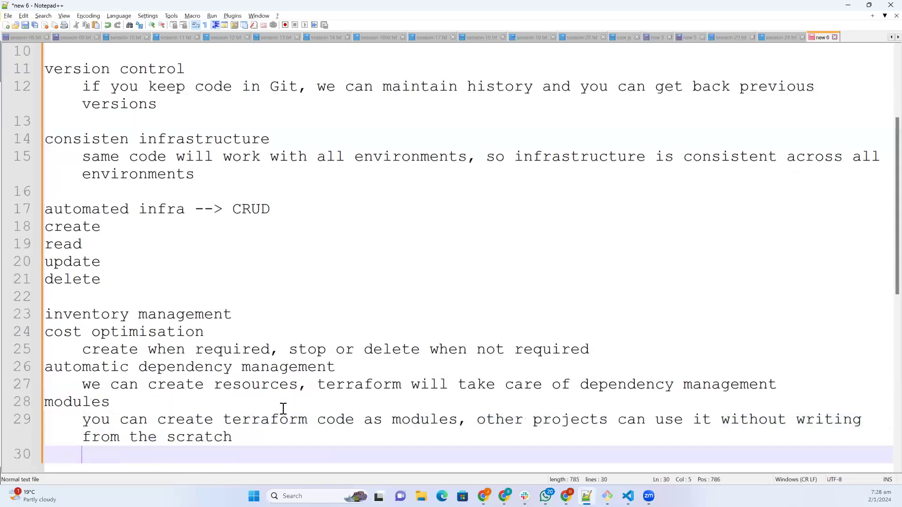
key("Return")
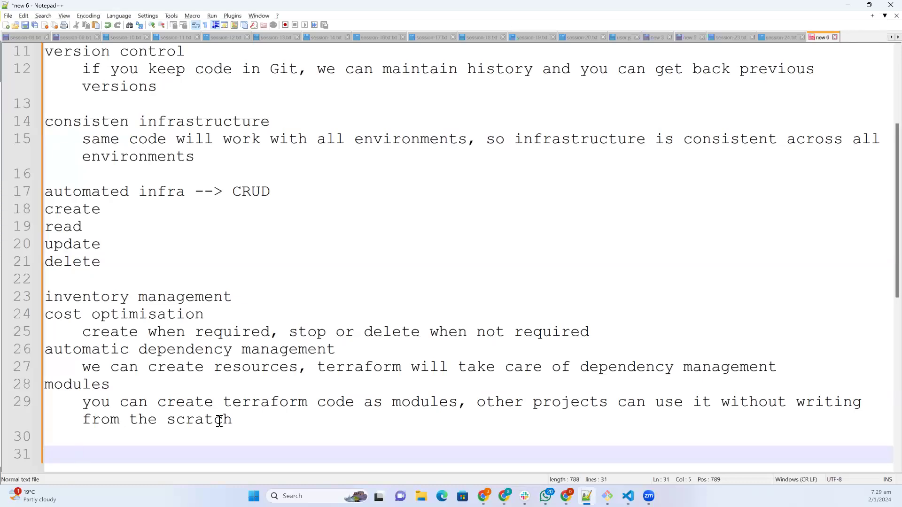
Select the whole list of advantages, from "version control" through the end of the modules explanation
left_click_drag(237, 420, 53, 192)
left_click_drag(62, 131, 47, 57)
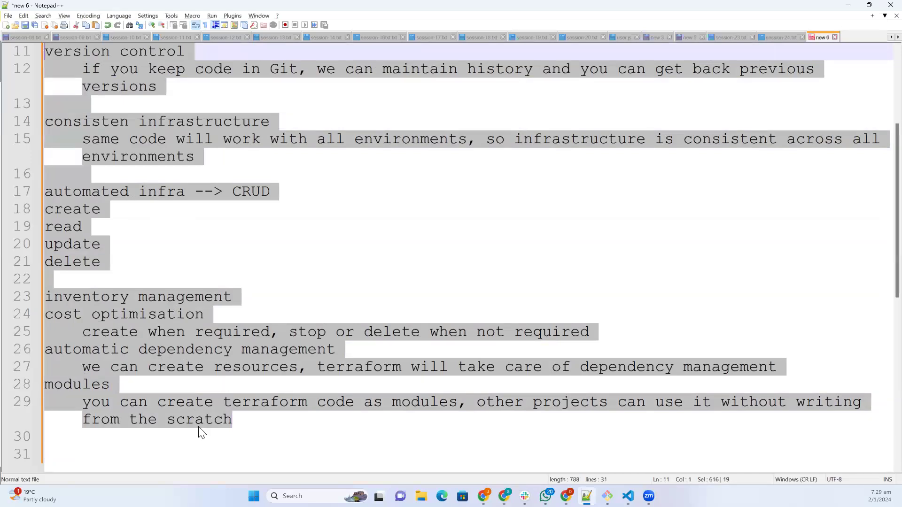
left_click(275, 418)
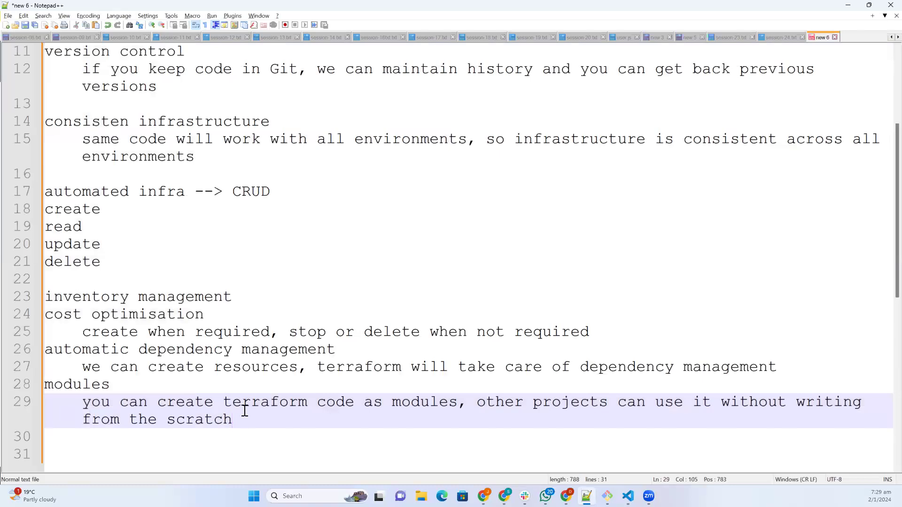
left_click_drag(251, 419, 53, 314)
left_click_drag(41, 217, 24, 58)
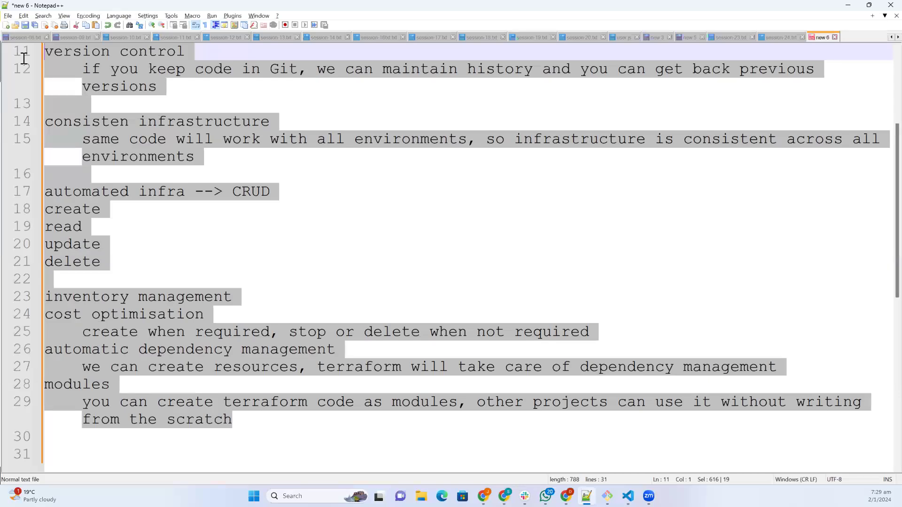
Add the unindented heading "declartive way of creative infrastructure" below the modules explanation, separated by a blank line
left_click(252, 425)
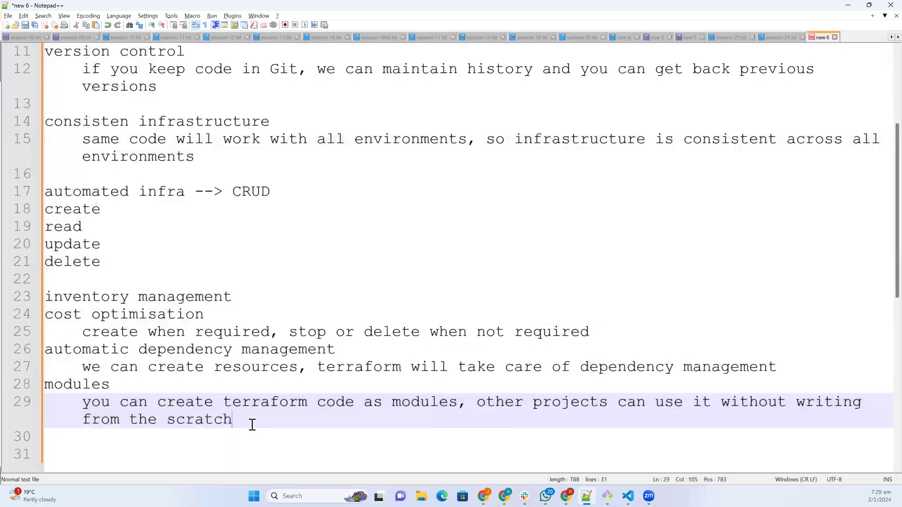
key("Return")
key("Return")
key("BackSpace")
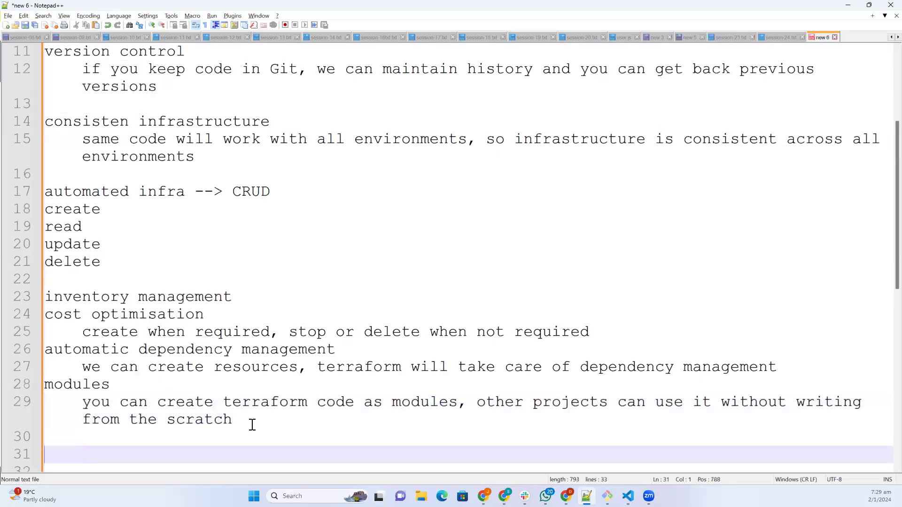
type("declartive way of ")
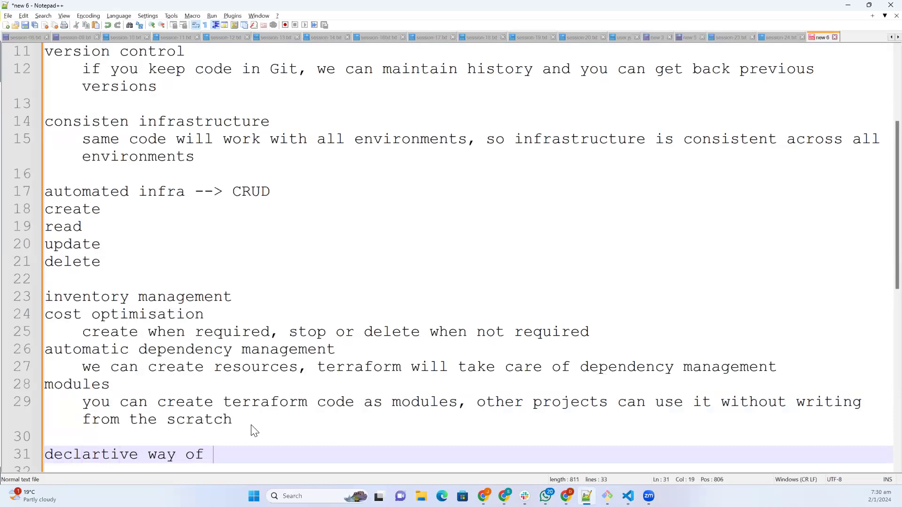
type("creative infra")
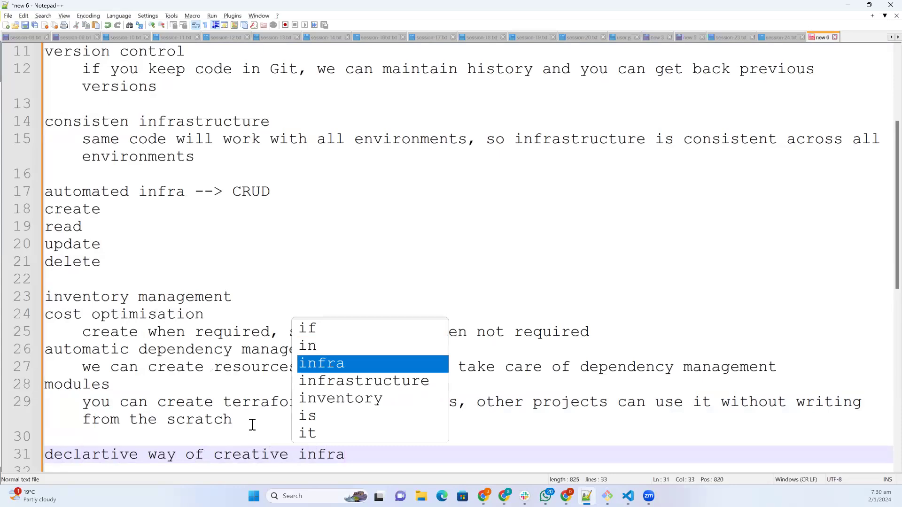
key("Down")
key("Return")
Write the indented line "what is declartive? whatever you write you will get." under the declarative heading
key("Return")
key("Tab")
type("what is de")
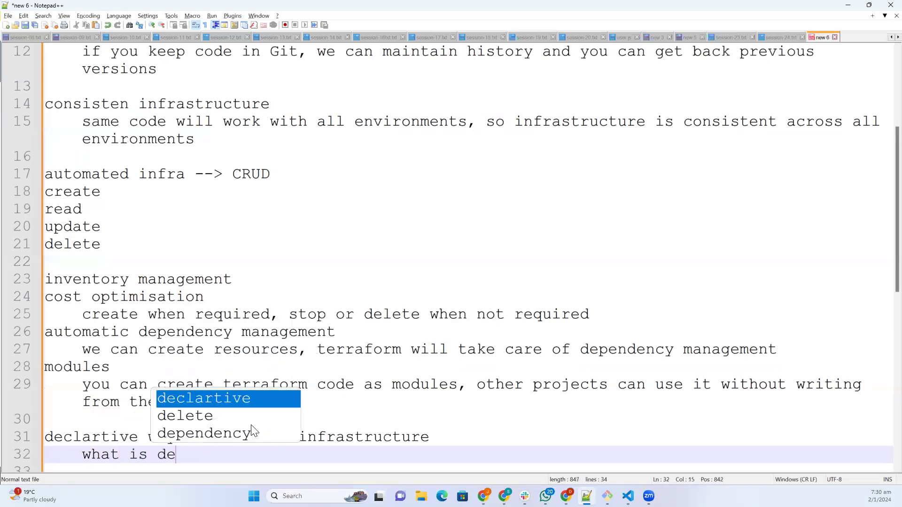
key("Return")
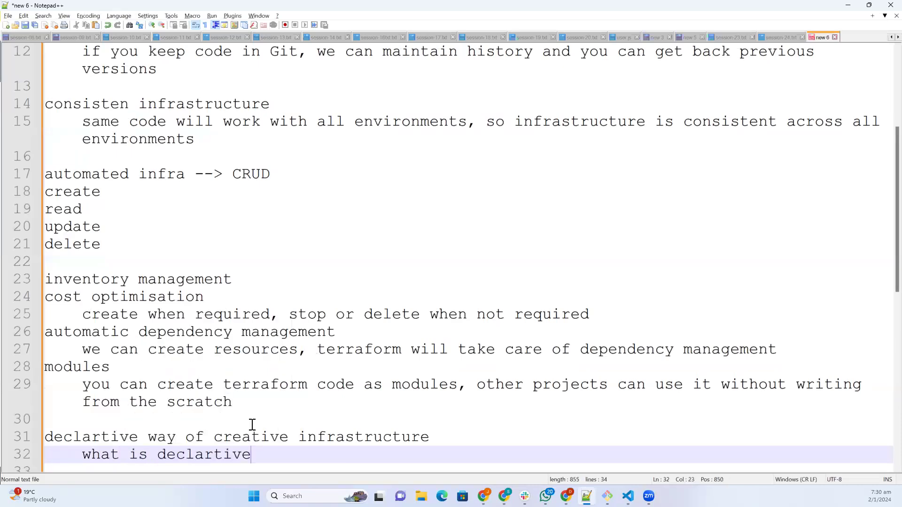
type("? what")
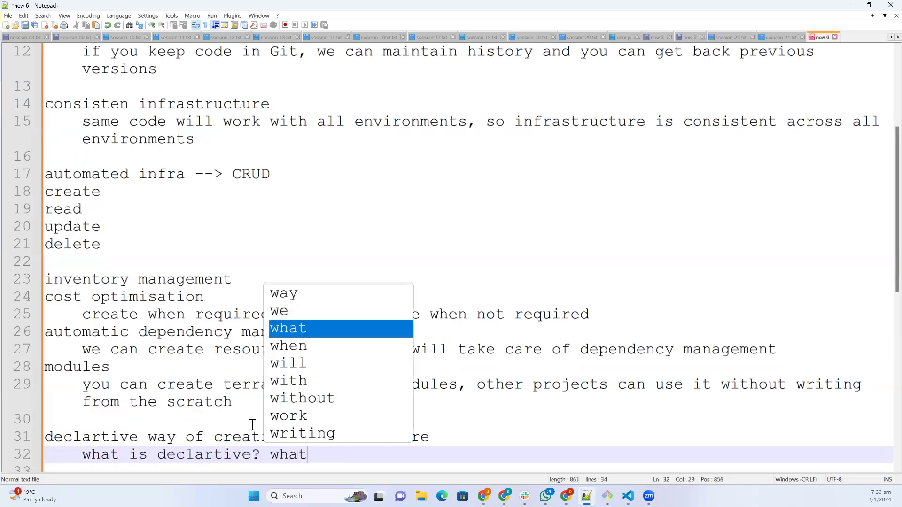
type("ever ")
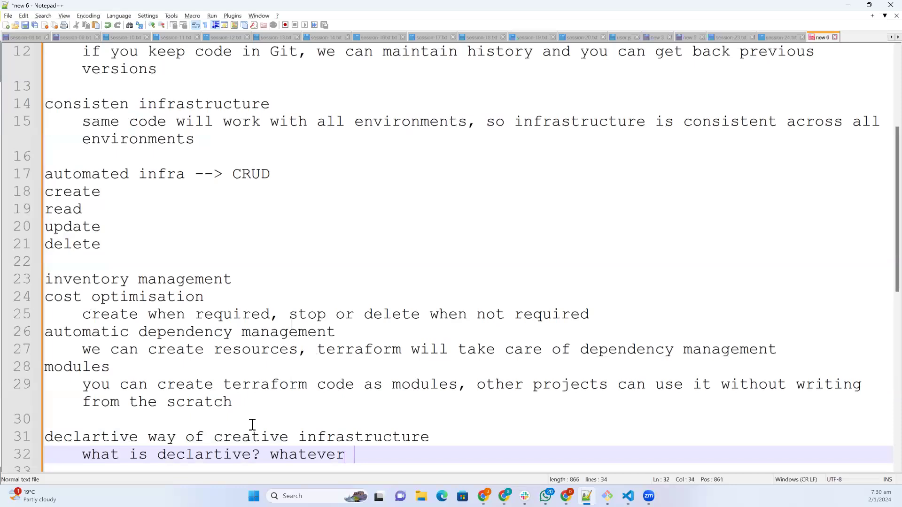
type("you write you wil")
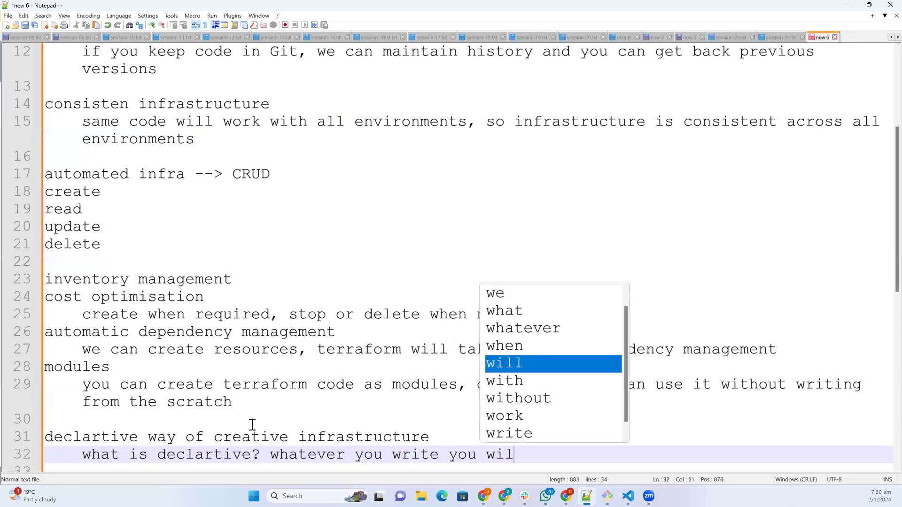
type("l get.")
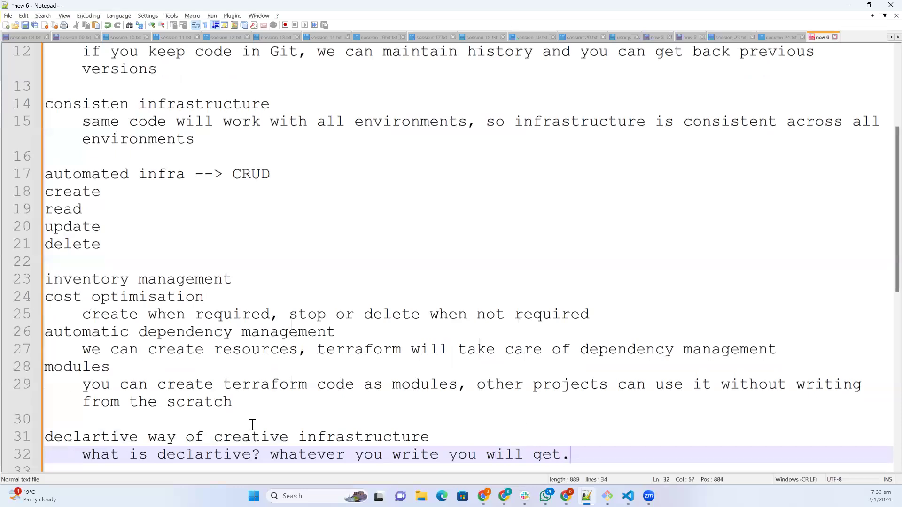
Switch to the VS Code window with the Terraform repositories, open main.tf in roboshop-infra-standard/01-vpc and select all its code
left_click(628, 496)
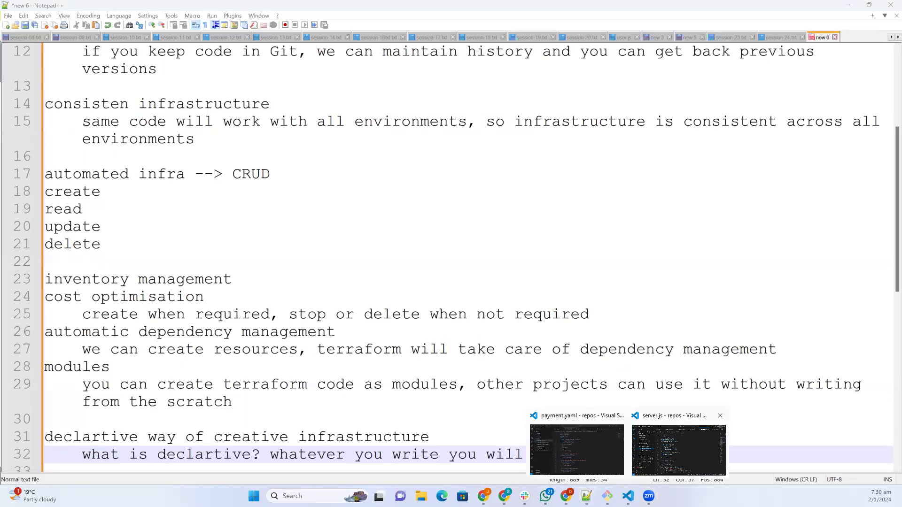
left_click(643, 456)
left_click(357, 235)
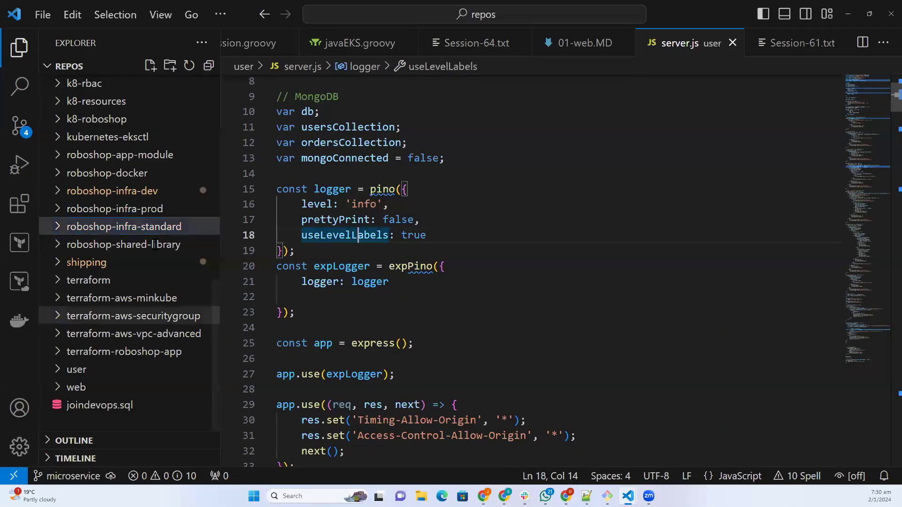
left_click(58, 227)
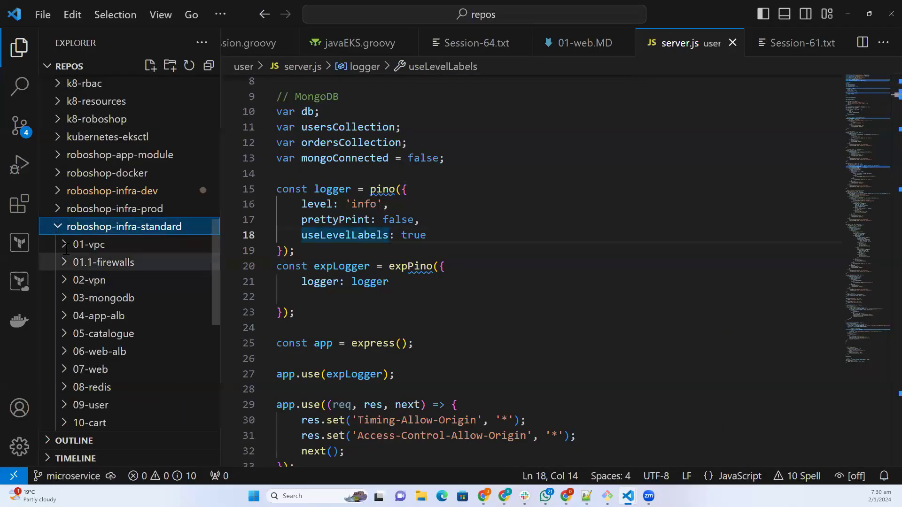
left_click(90, 244)
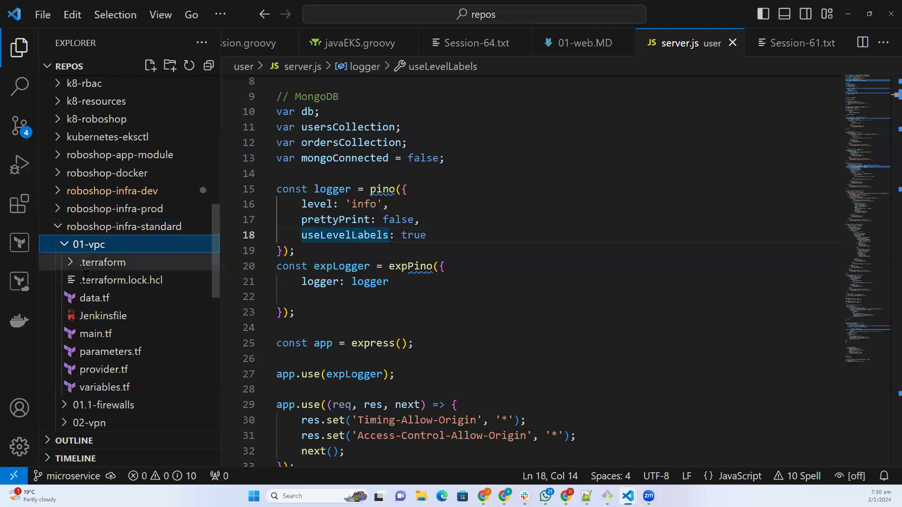
left_click(125, 335)
left_click(402, 305)
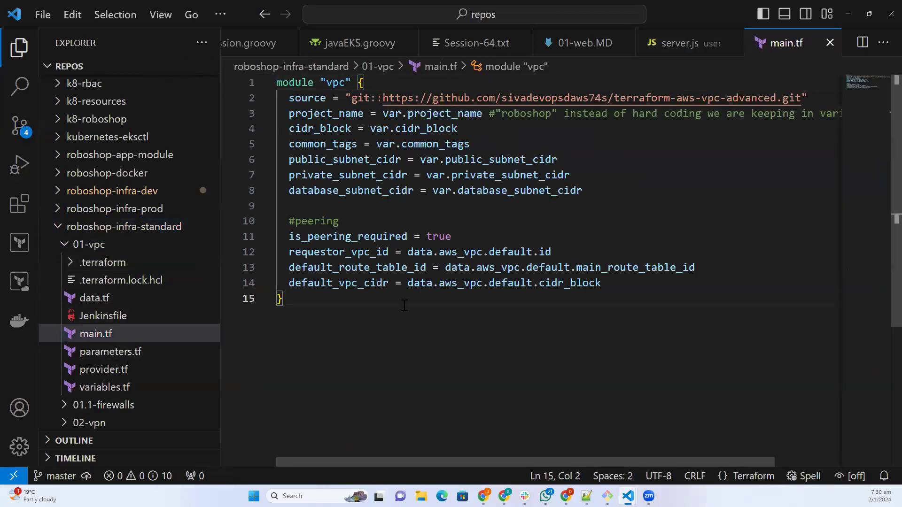
key("ctrl+a")
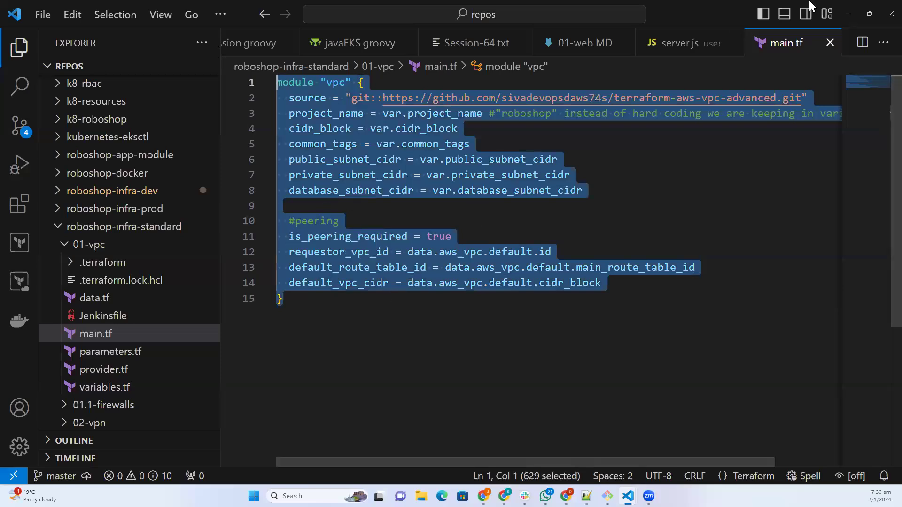
Return to the Notepad++ notes and extend the declarative explanation after "you will get" with "provided if you write correct syntax"
key("alt+Tab")
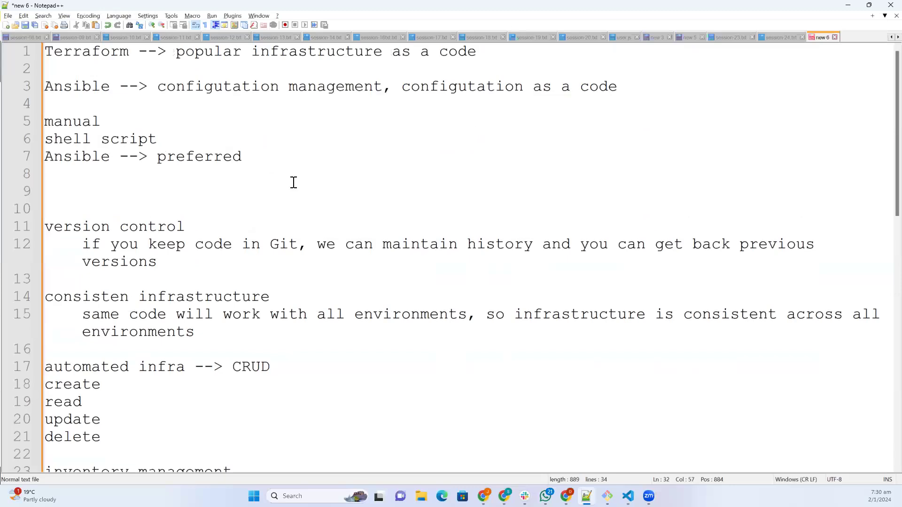
scroll(505, 356, "down", 7)
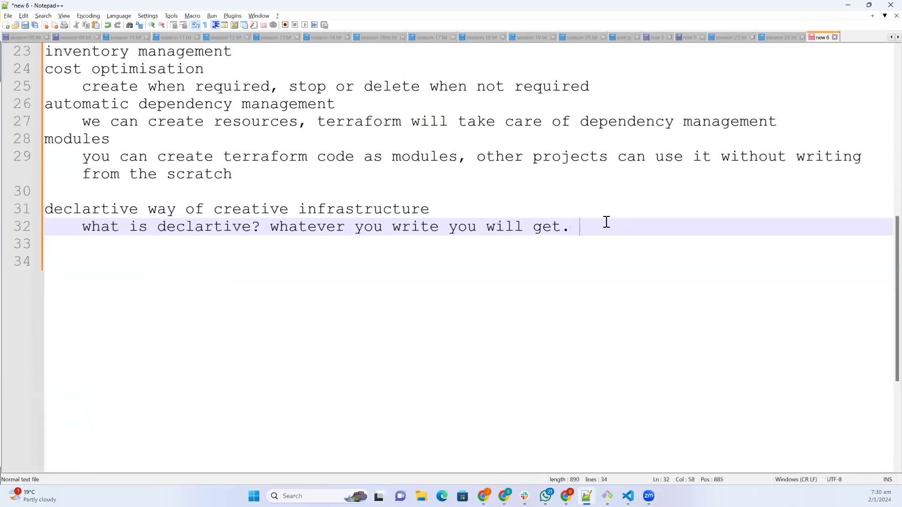
key("BackSpace")
type("provided i")
type("f you wr")
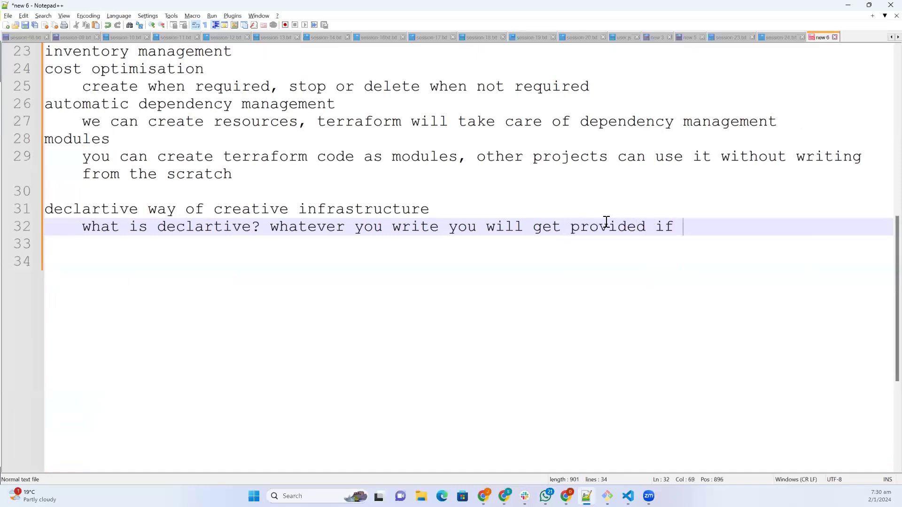
type("it")
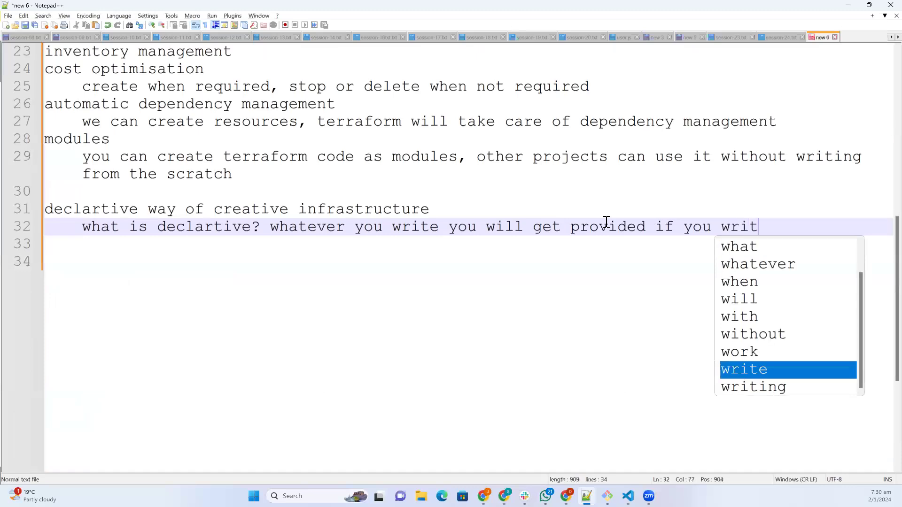
type("e correct synta")
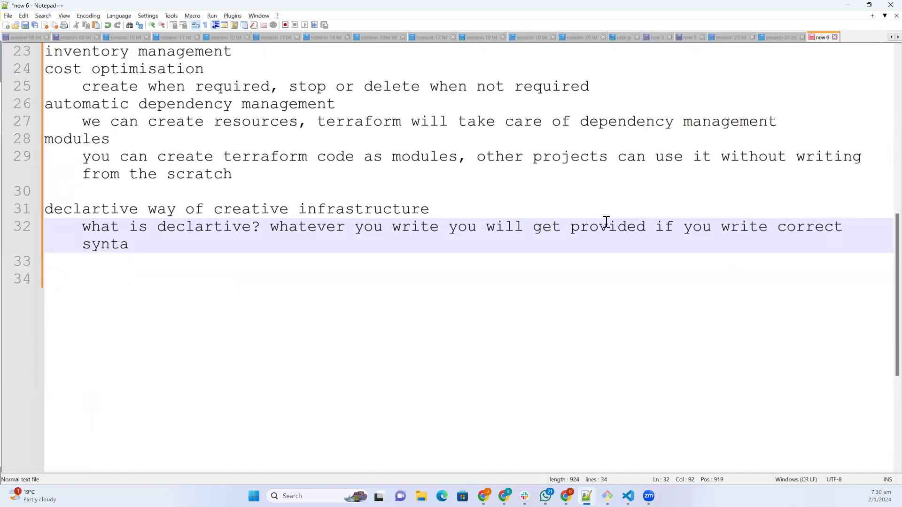
Finish the declarative explanation with ". easy syntax, no need to follow sequence", followed by blank lines
type("x. easy syn")
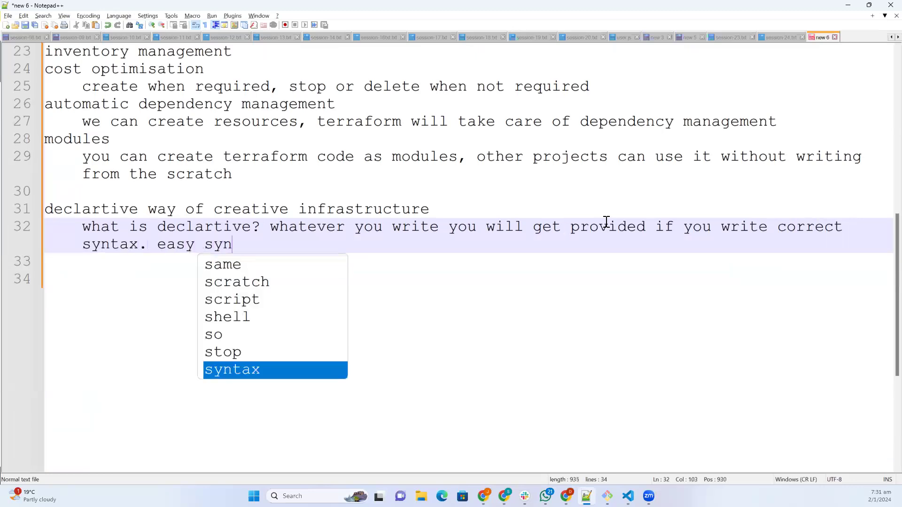
type("tax, no nw")
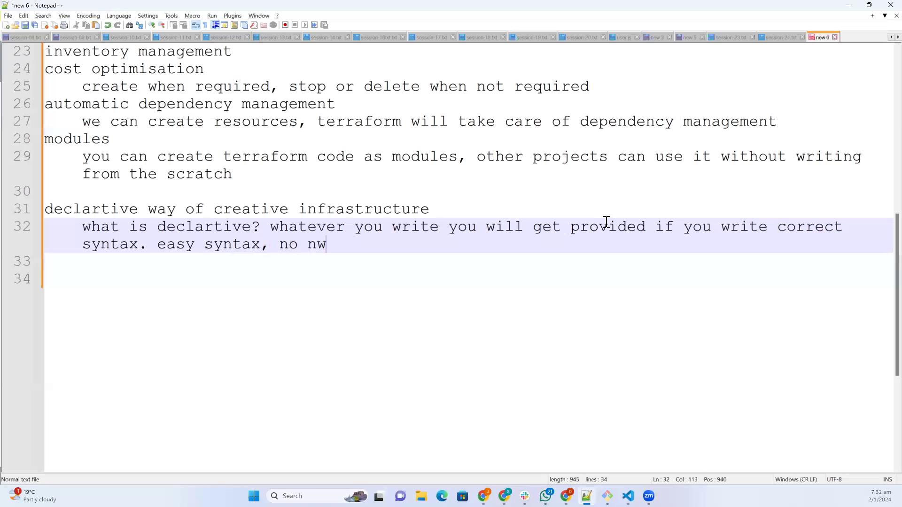
key("BackSpace")
type("eed to foll")
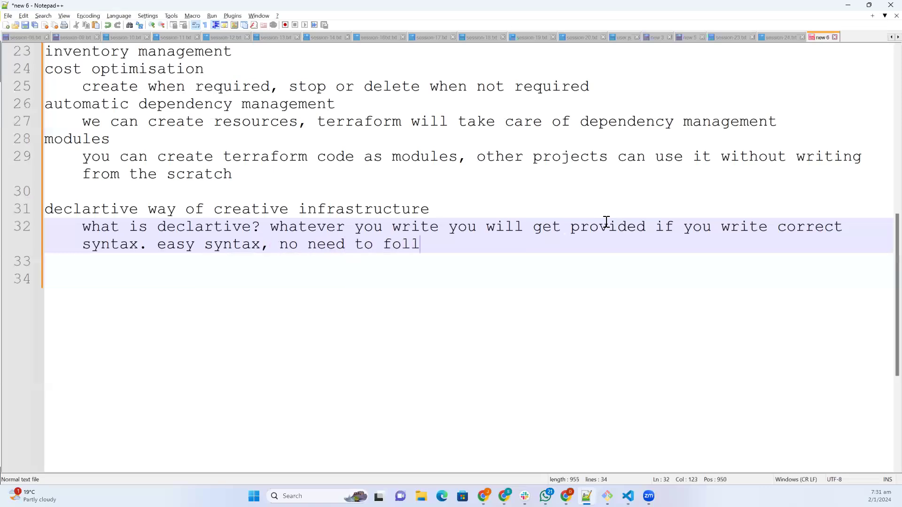
type("ow seq")
key("BackSpace")
type("equence")
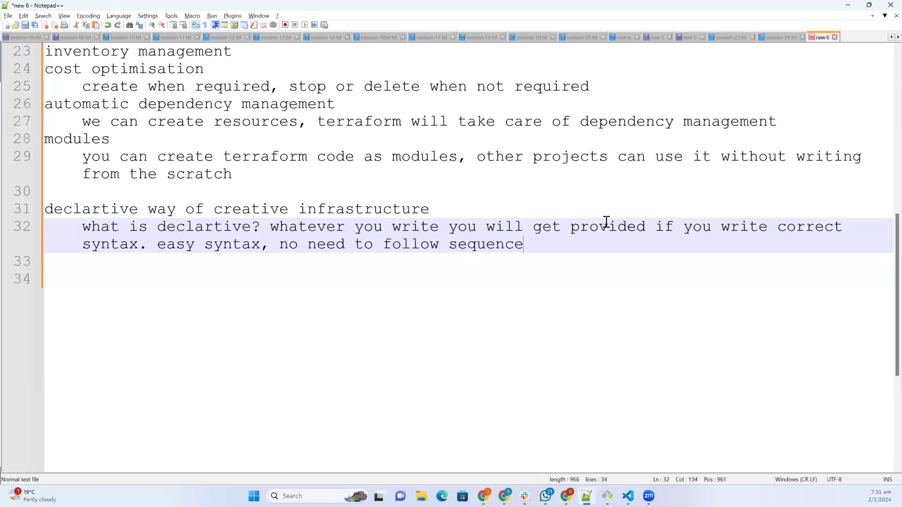
key("Return")
key("Return")
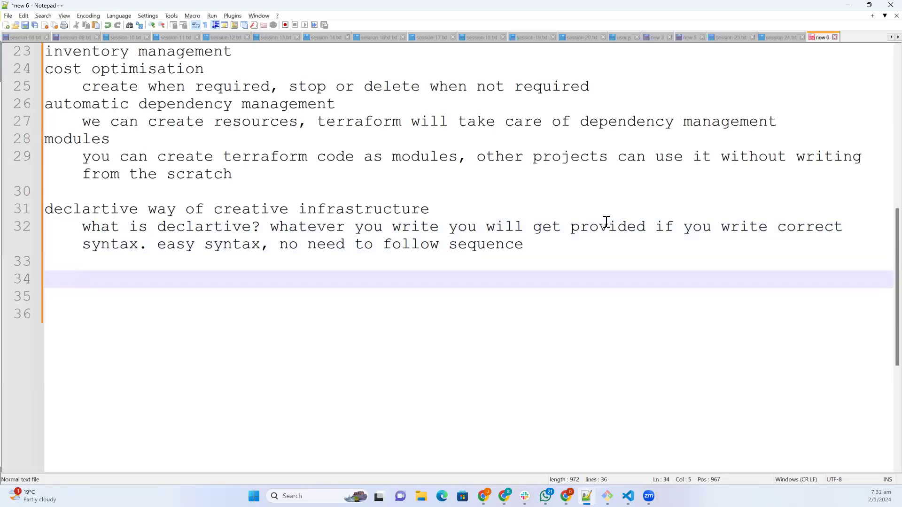
Select the automatic dependency management and modules notes, up to "from the scratch"
scroll(327, 266, "up", 3)
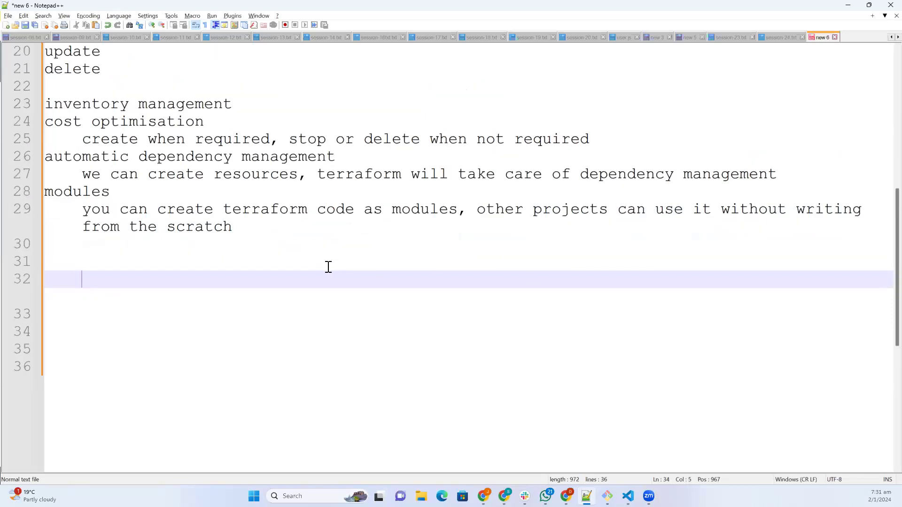
left_click(263, 335)
left_click_drag(263, 335, 96, 264)
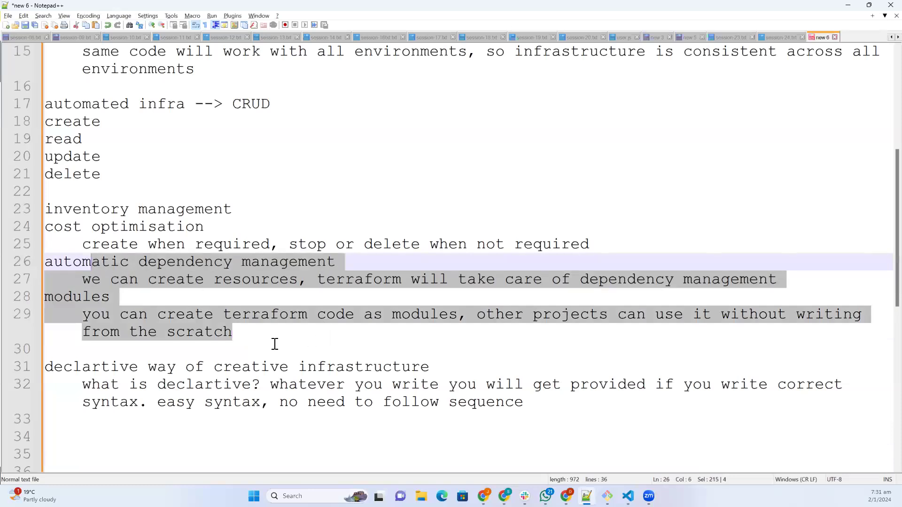
Insert a blank line and an unindented new line below the declarative explanation
left_click(548, 402)
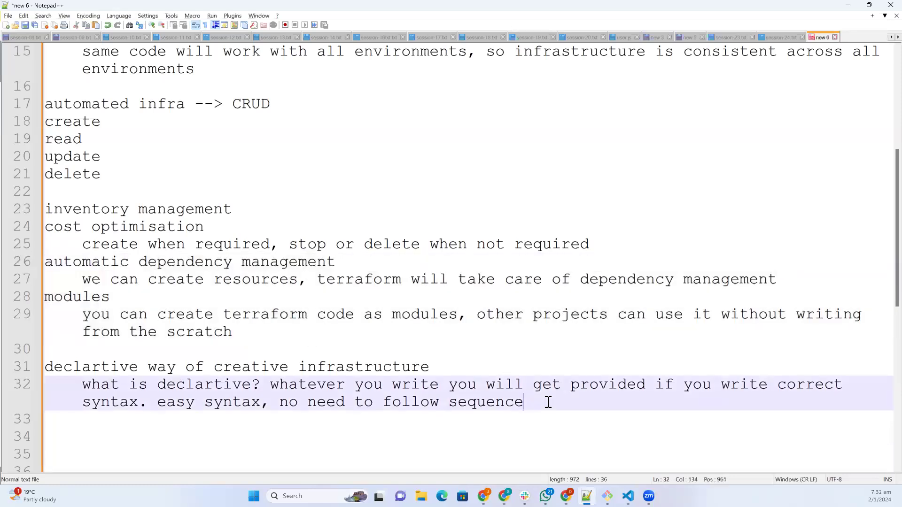
key("Return")
key("Return")
key("BackSpace")
key("BackSpace")
key("Return")
key("BackSpace")
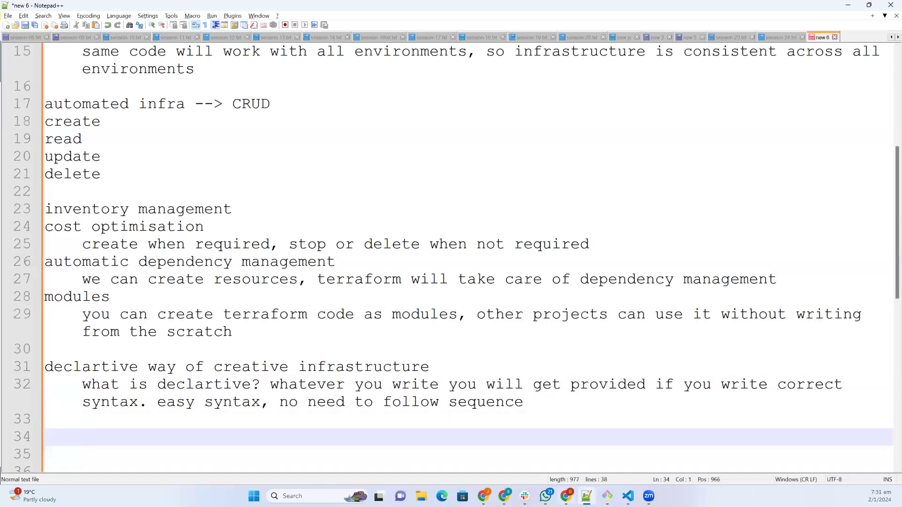
Show the AWS console and the VS Code payment.yaml window, then switch to the main.tf window and collapse the roboshop-infra-standard folder
mouse_move(629, 496)
left_click(484, 496)
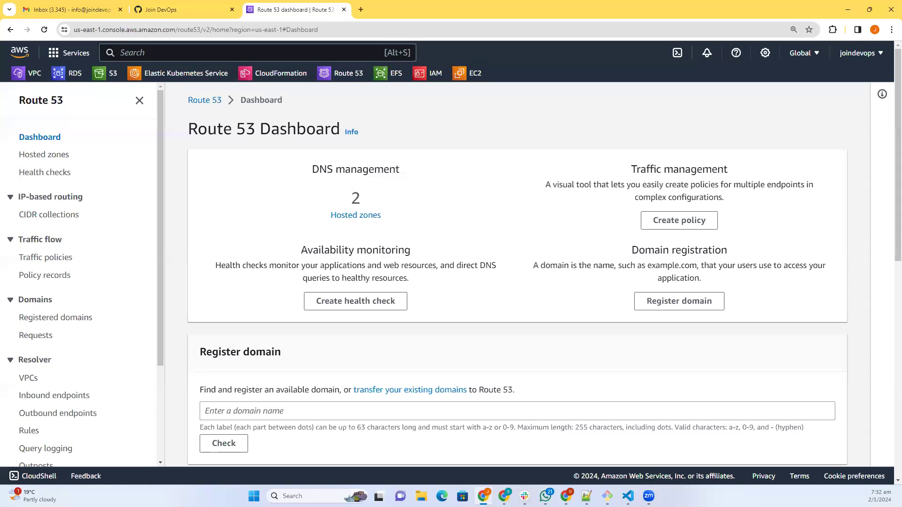
left_click(628, 496)
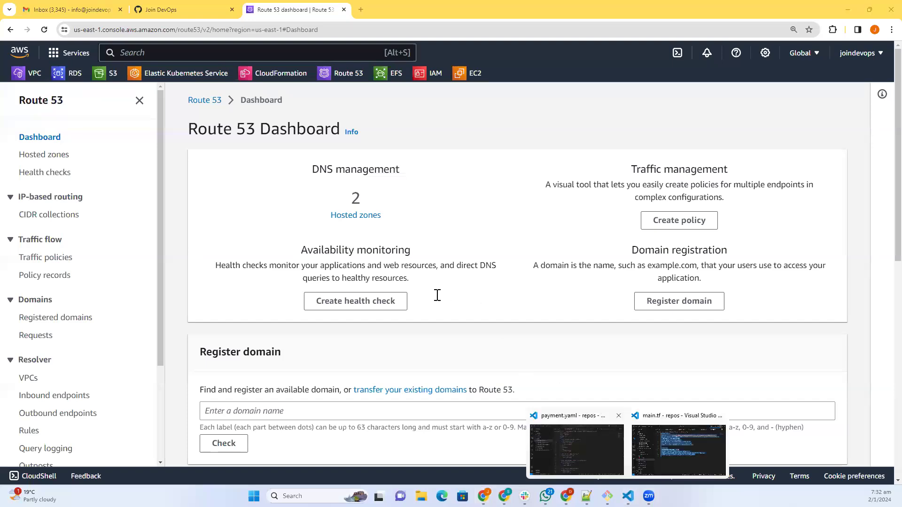
left_click(564, 453)
mouse_move(628, 491)
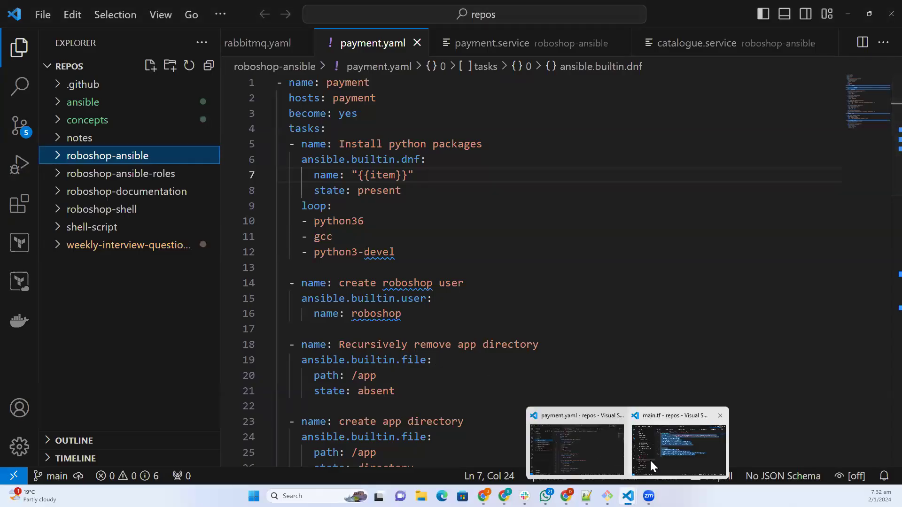
left_click(686, 444)
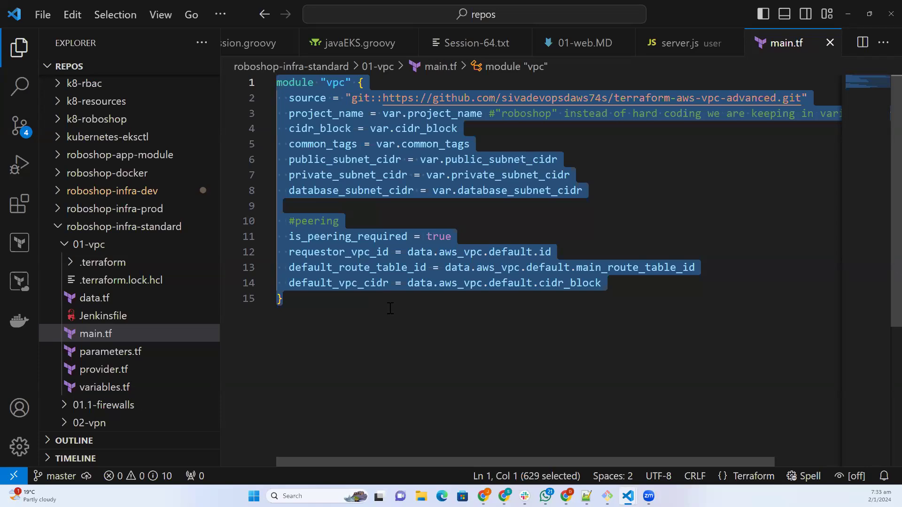
key("ctrl+shift+e")
left_click(117, 231)
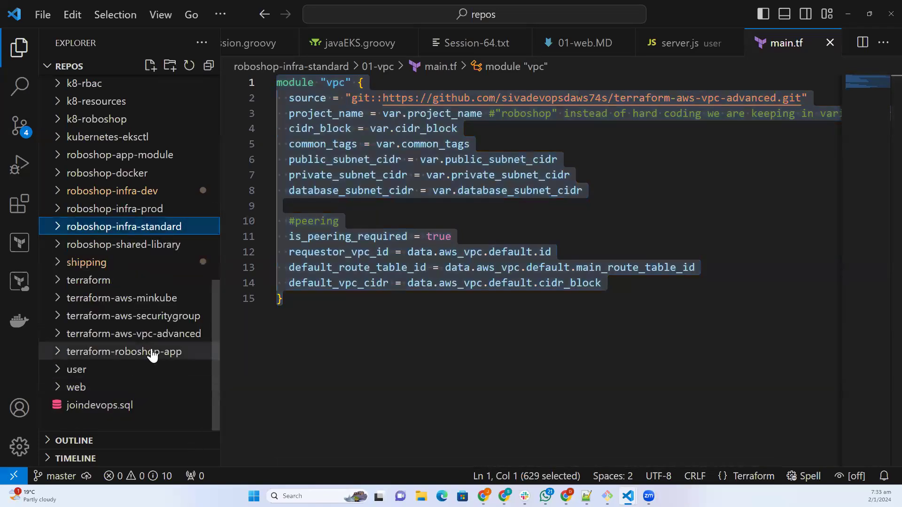
Collapse the cicd folder in the repos tree and minimize the main.tf window
scroll(153, 383, "up", 3)
scroll(151, 380, "up", 15)
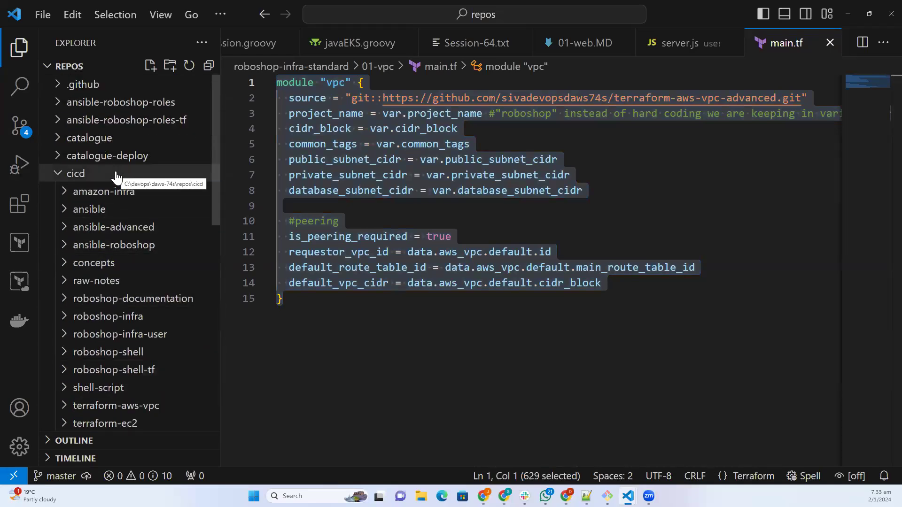
left_click(115, 175)
scroll(137, 332, "down", 7)
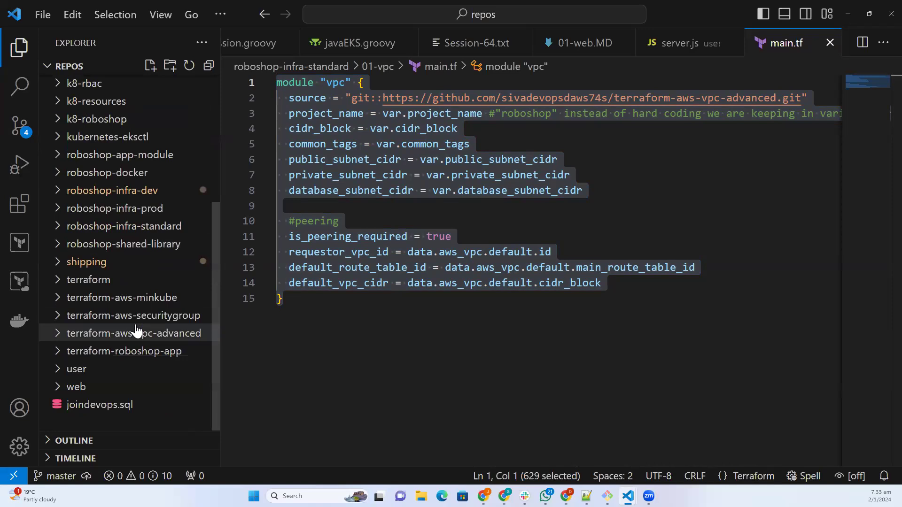
left_click(850, 10)
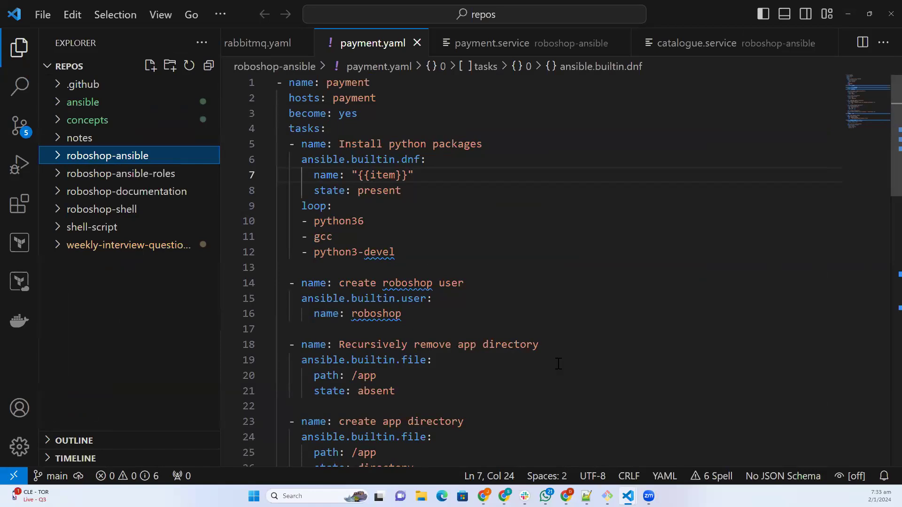
Switch to Notepad++, select the notes from "create" through "no need to follow sequence", and review the notes from the Terraform heading onward
key("alt+Tab")
left_click(252, 296)
left_click_drag(544, 400, 62, 122)
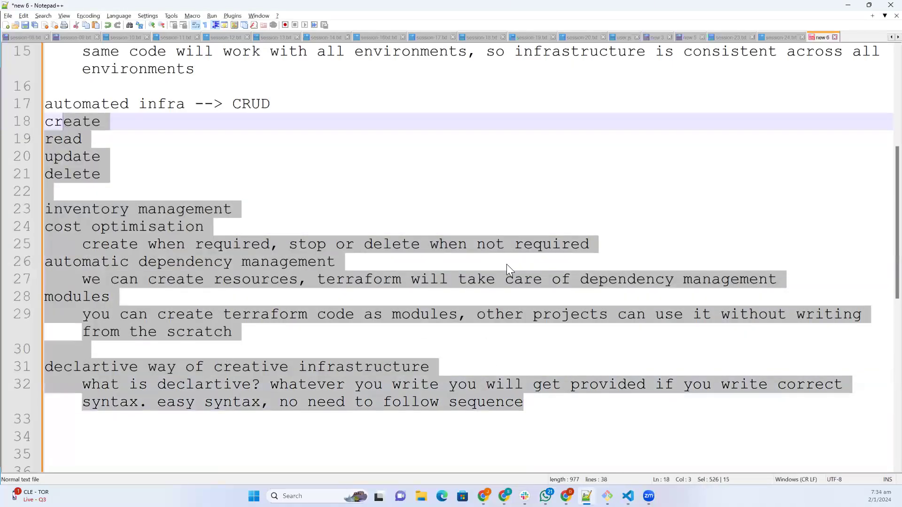
scroll(369, 242, "up", 3)
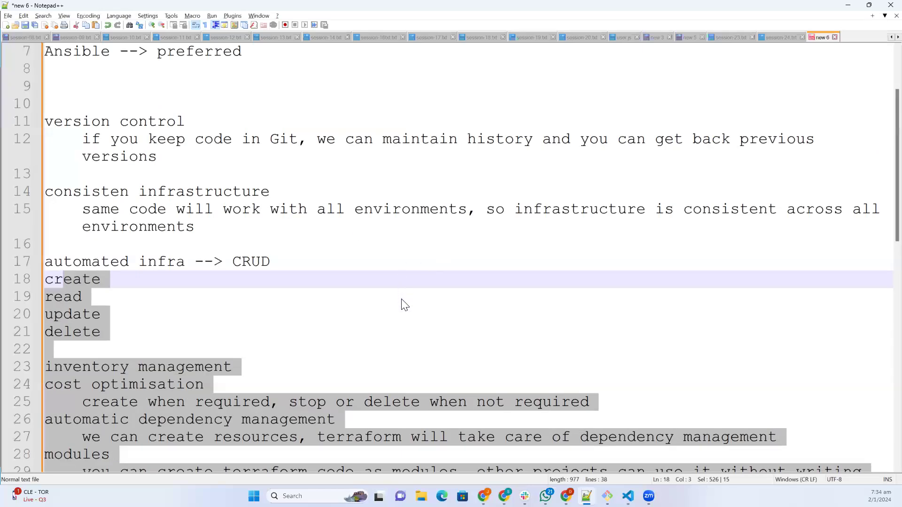
scroll(410, 304, "up", 1)
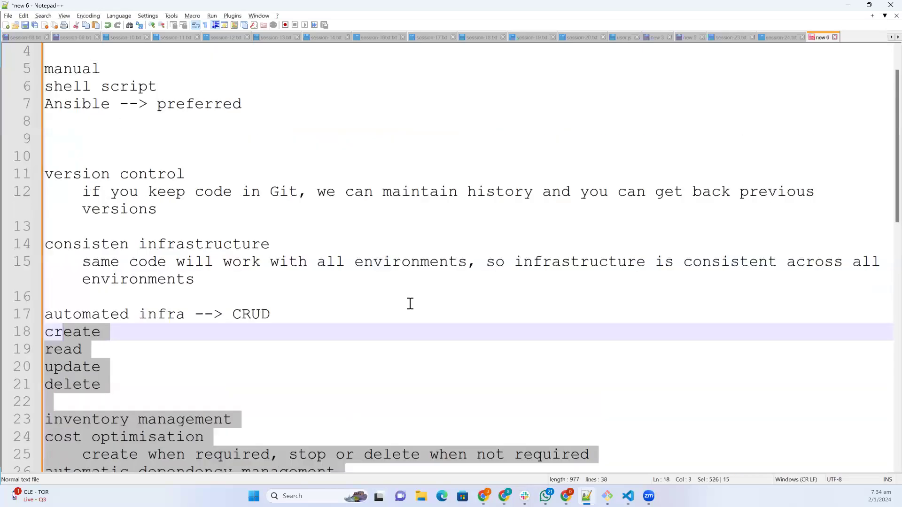
scroll(410, 304, "up", 1)
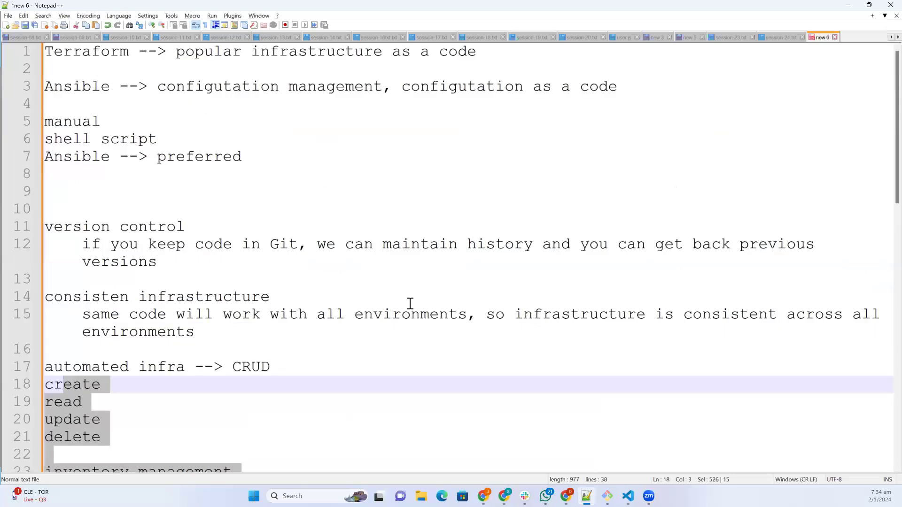
scroll(410, 304, "down", 5)
scroll(410, 304, "down", 3)
Add two new lines directly below the declarative explanation
left_click(549, 258)
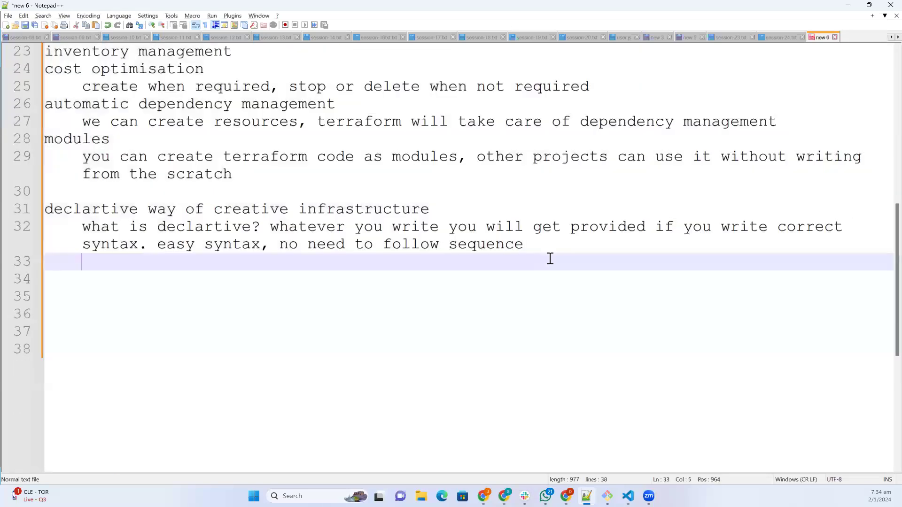
key("Return")
key("Return")
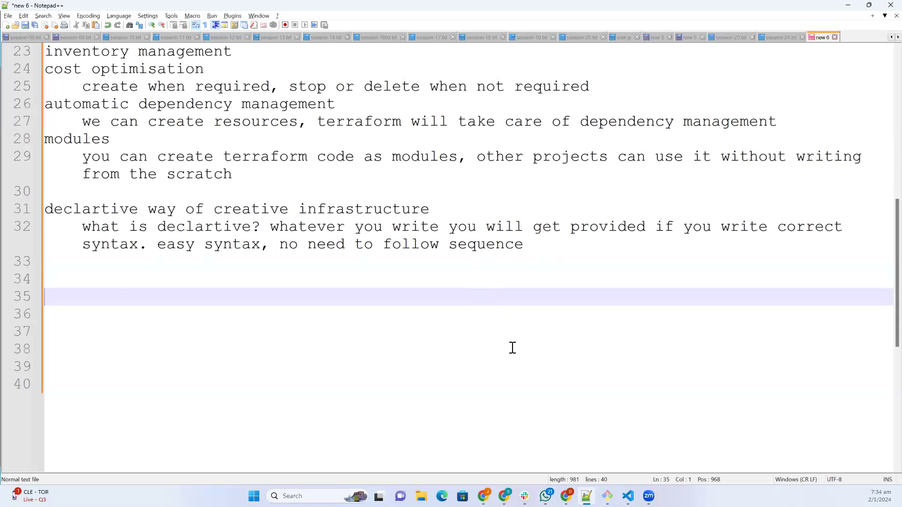
Switch to Chrome, open draw.io in a new tab, and create a blank diagram saved as terraform
key("alt+Tab")
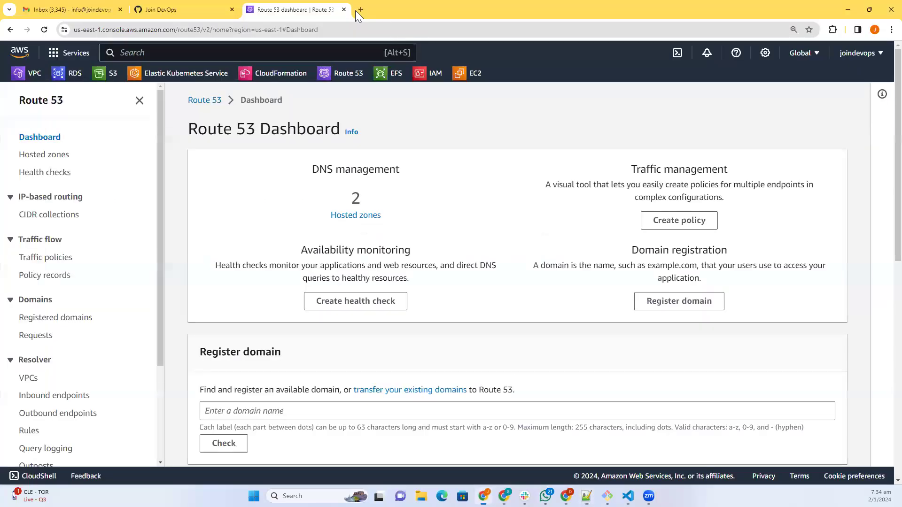
left_click(355, 10)
type("dr")
key("Return")
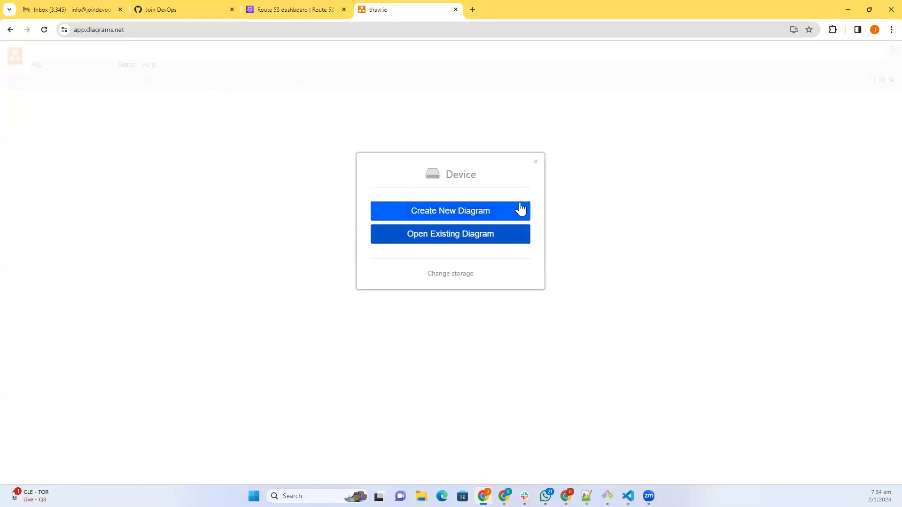
left_click(520, 204)
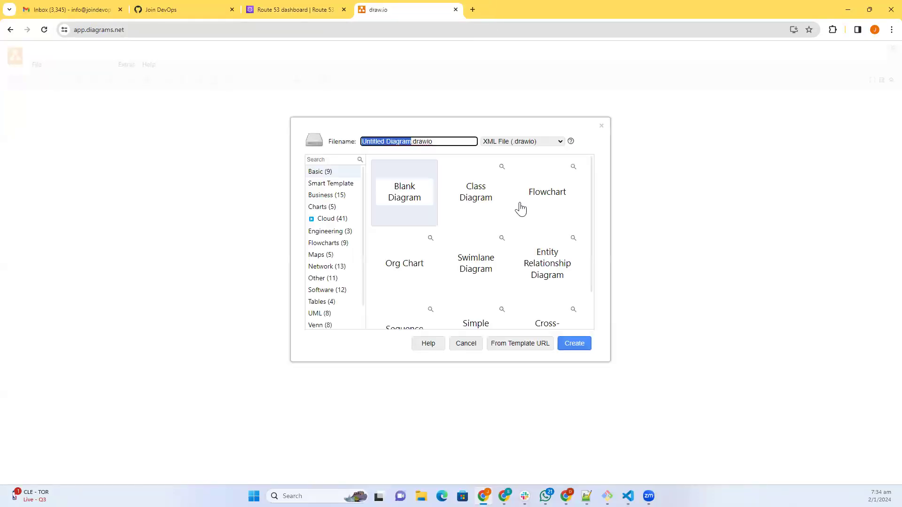
left_click(569, 343)
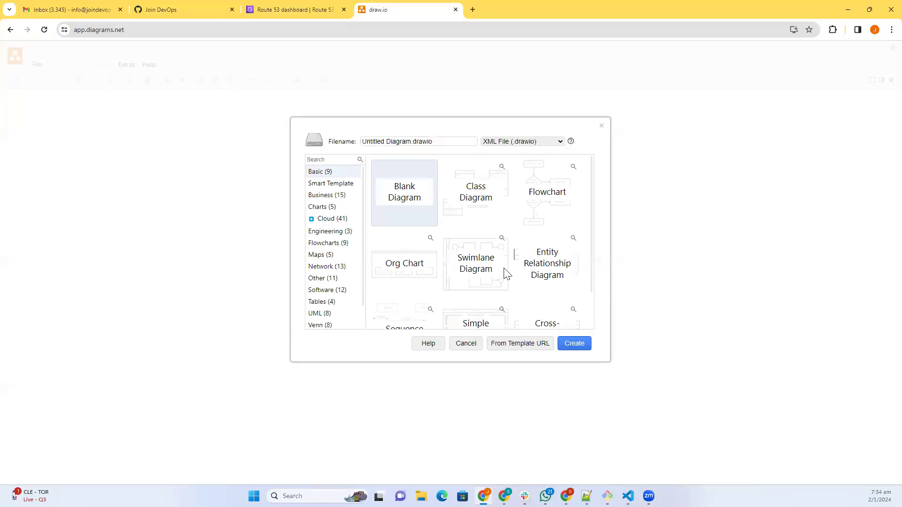
type("terraform")
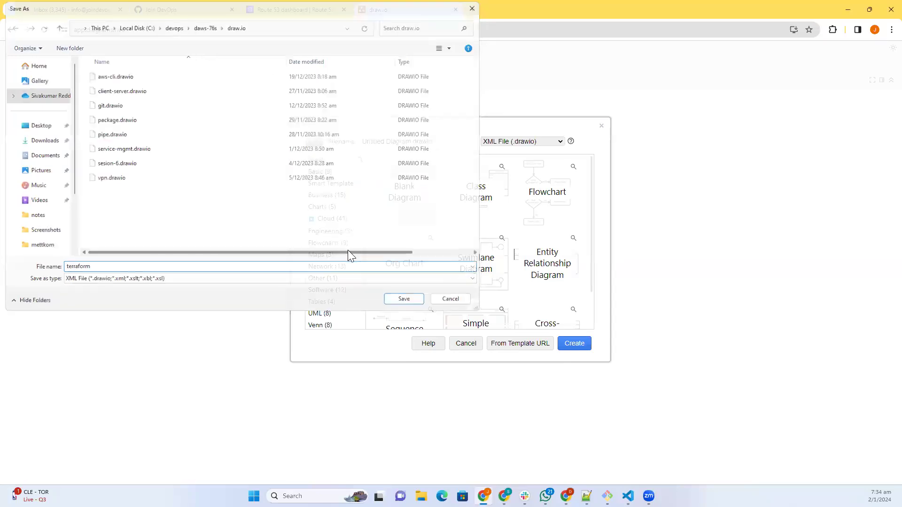
key("Return")
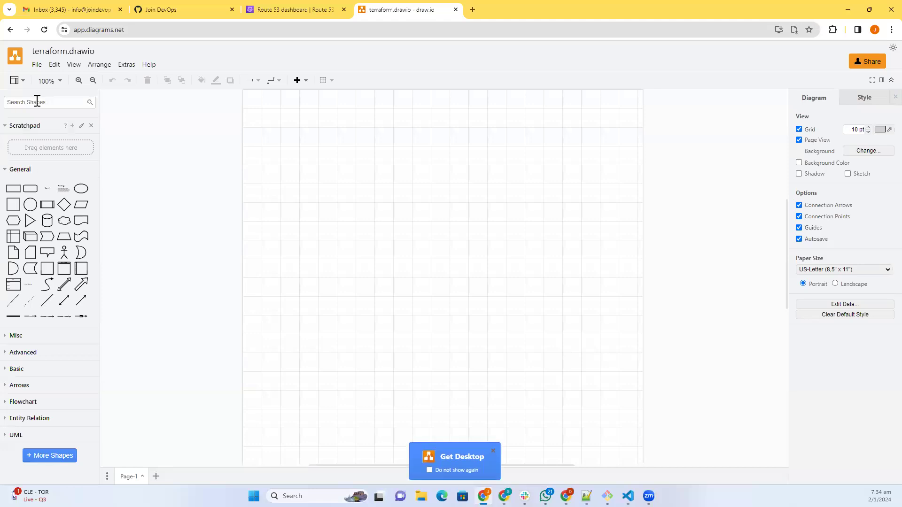
Search the draw.io shape library for laptop
left_click(37, 102)
type("laptop")
key("Return")
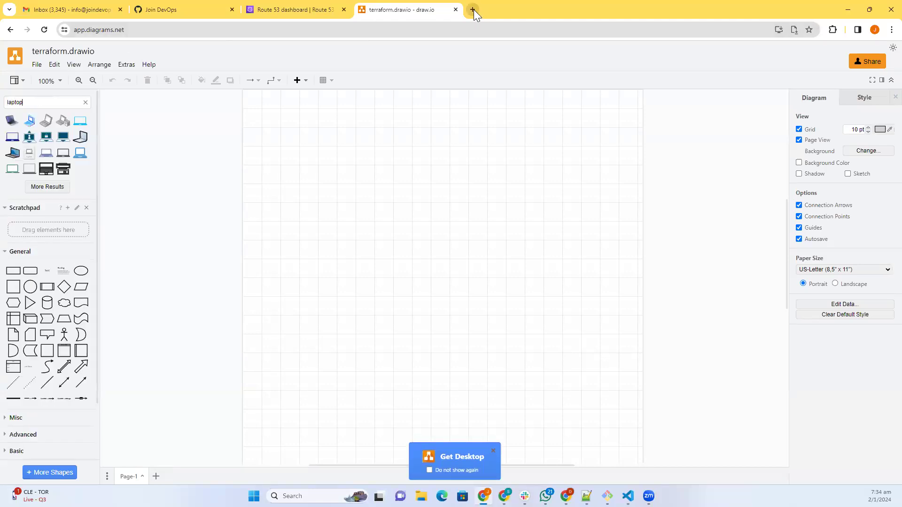
Open a new browser tab, and open the Windows System Properties for editing environment variables
left_click(473, 10)
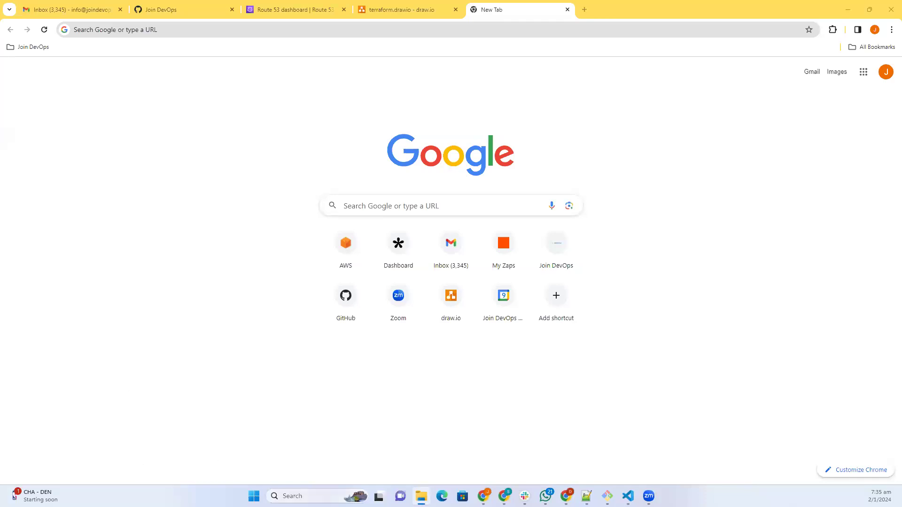
left_click(286, 496)
type("env")
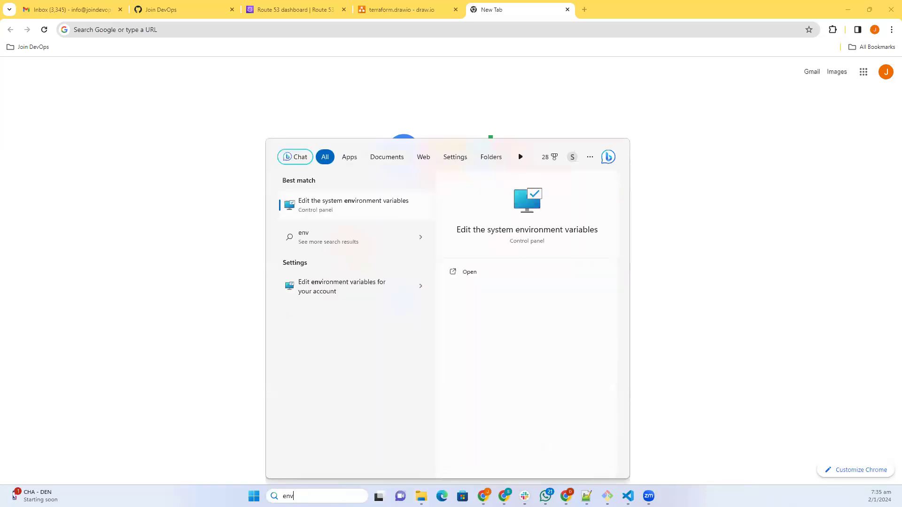
left_click(384, 210)
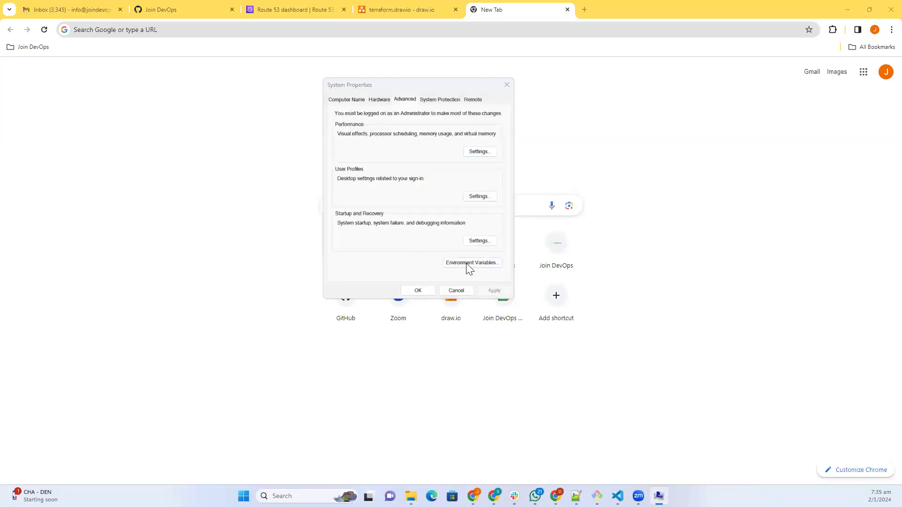
Try to delete the C:\softwares entry from the user Path environment variable
left_click(466, 263)
double_click(452, 162)
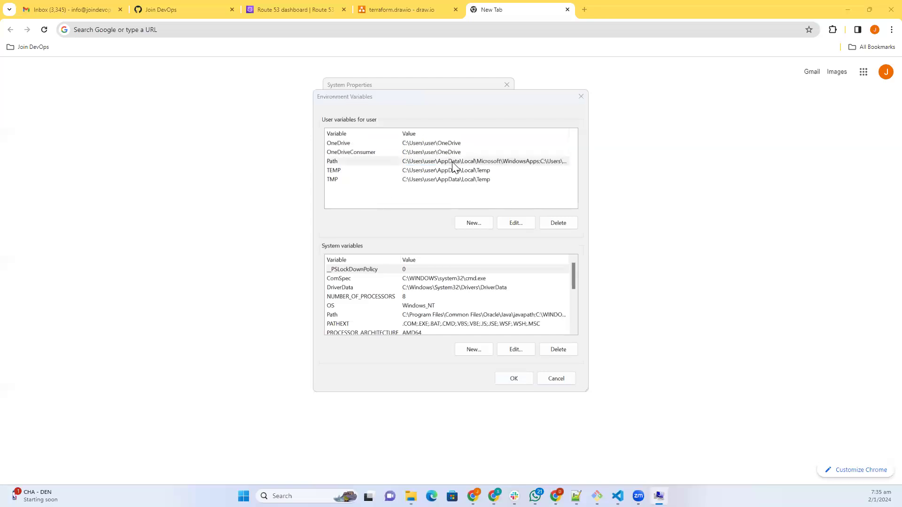
left_click(419, 160)
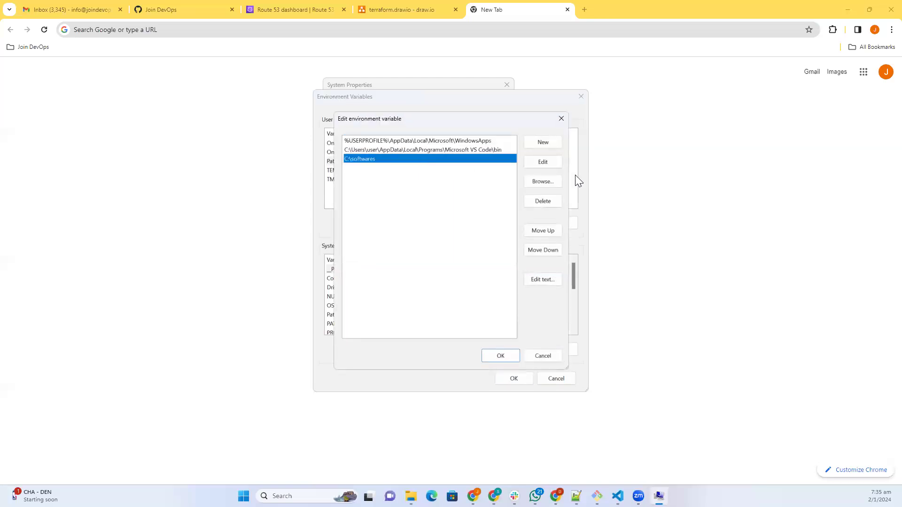
left_click(549, 204)
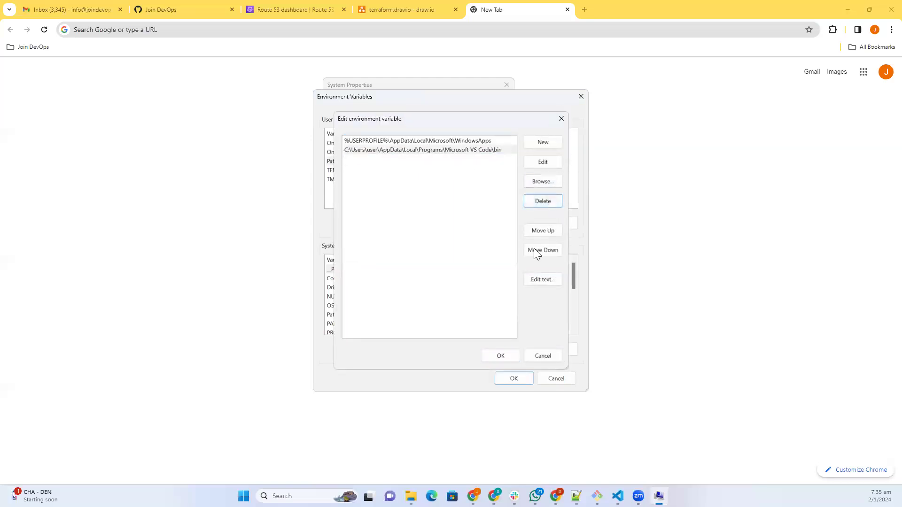
left_click(500, 356)
left_click(514, 379)
Delete the %USERPROFILE%\AppData\Local\Microsoft\WindowsApps entry from the user Path variable, save it, and close System Properties
left_click(469, 263)
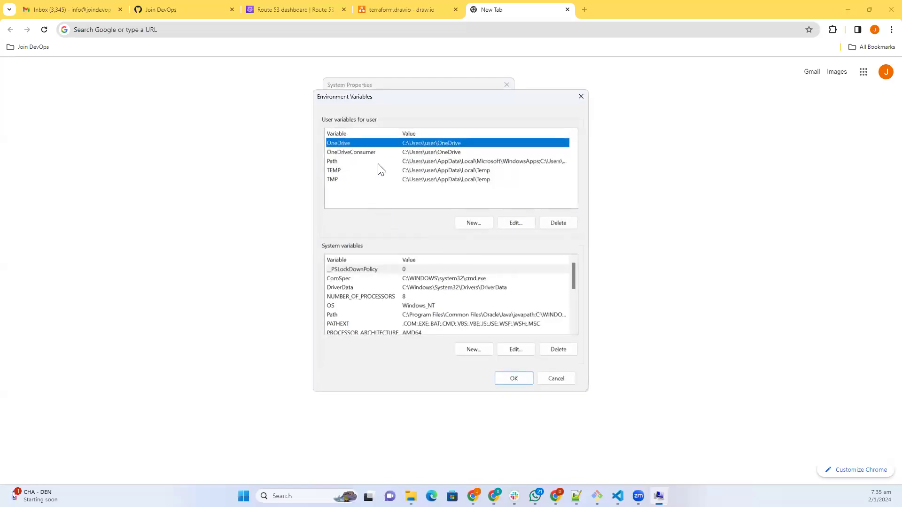
double_click(377, 163)
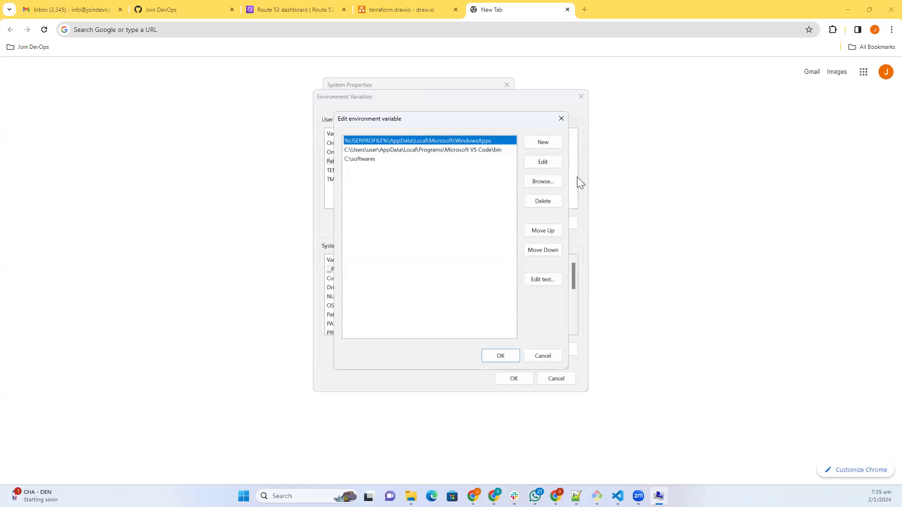
left_click(548, 203)
left_click(514, 353)
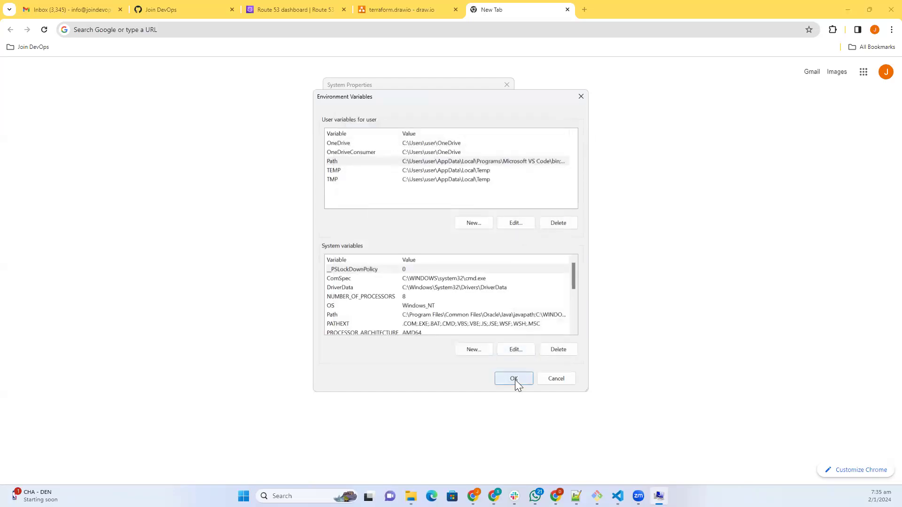
left_click(515, 379)
left_click(510, 86)
Search Google for "terraform download" and open HashiCorp's Install Terraform page
left_click(416, 32)
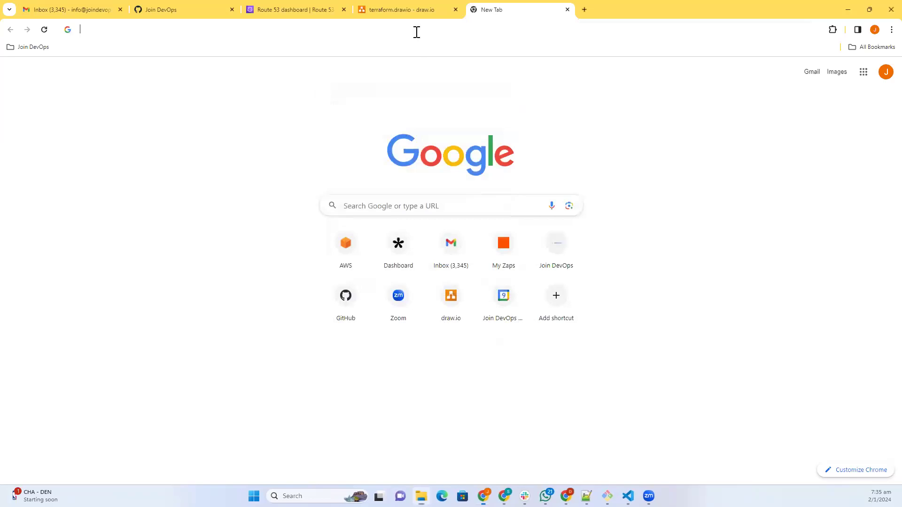
type("terrafpr")
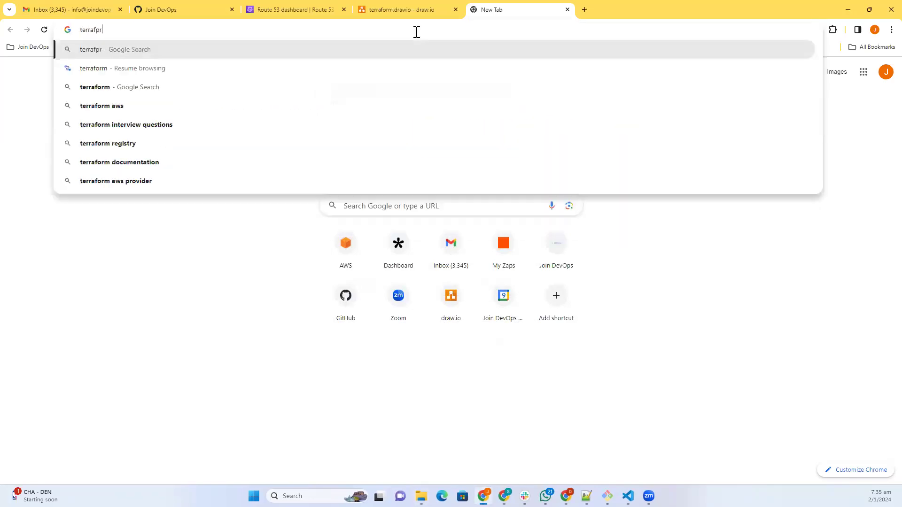
key("BackSpace")
key("BackSpace")
type("pr")
key("BackSpace")
key("BackSpace")
type("or")
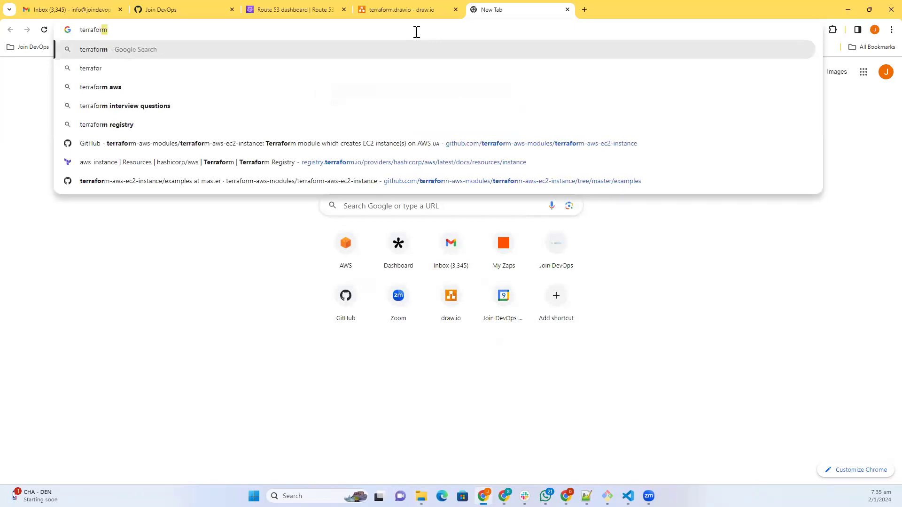
type("m dow")
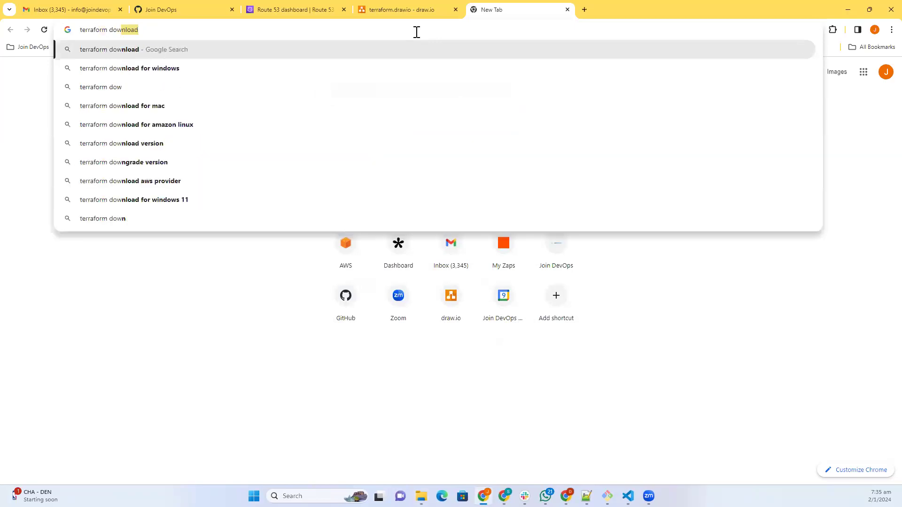
key("Return")
left_click(157, 188)
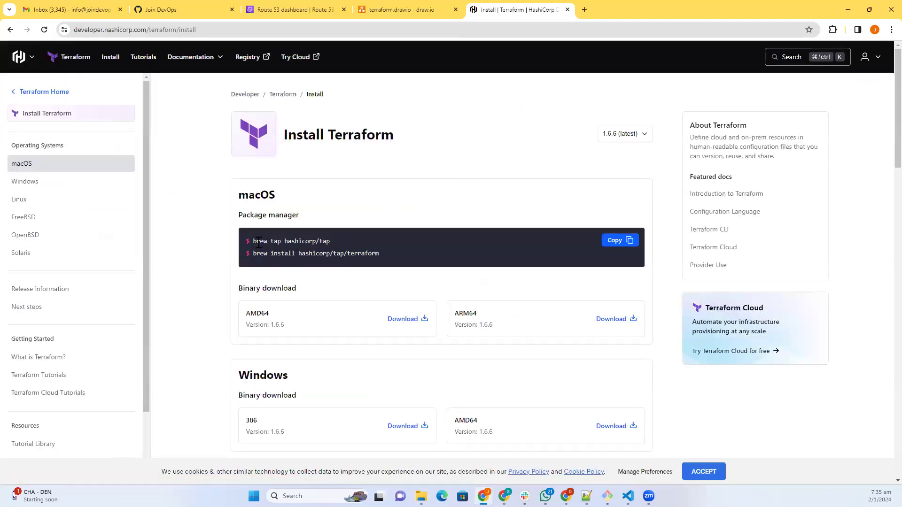
Highlight the macOS brew install command and examine the binary download options for macOS and Windows
mouse_move(253, 243)
left_mouse_down()
mouse_move(409, 248)
mouse_move(253, 254)
left_mouse_up()
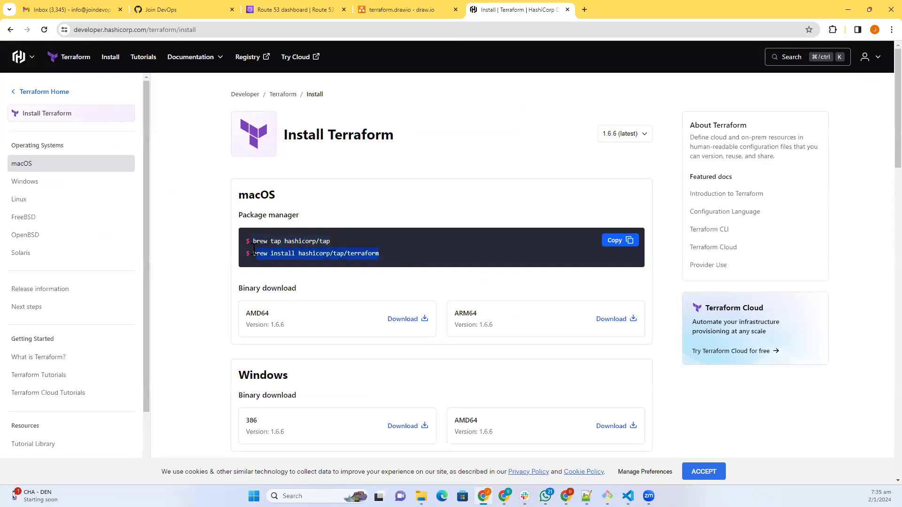
key("alt+Tab")
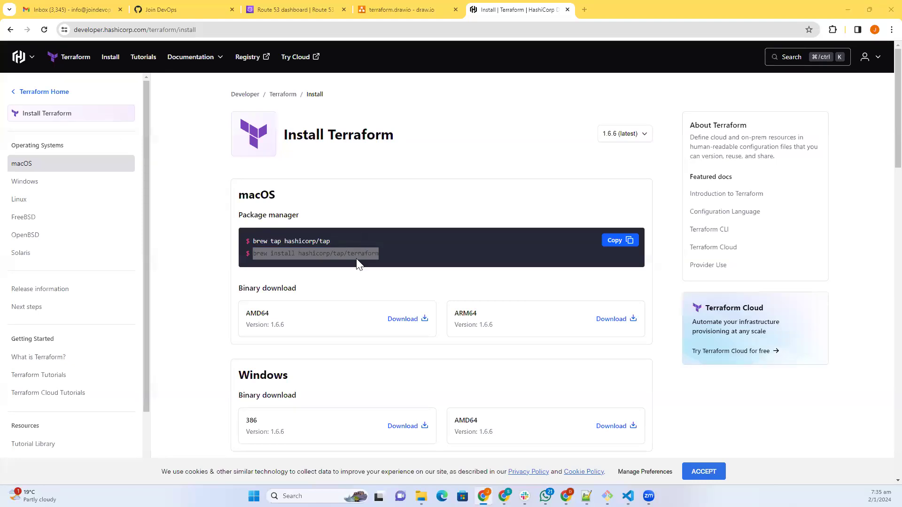
left_click(352, 287)
scroll(354, 291, "down", 1)
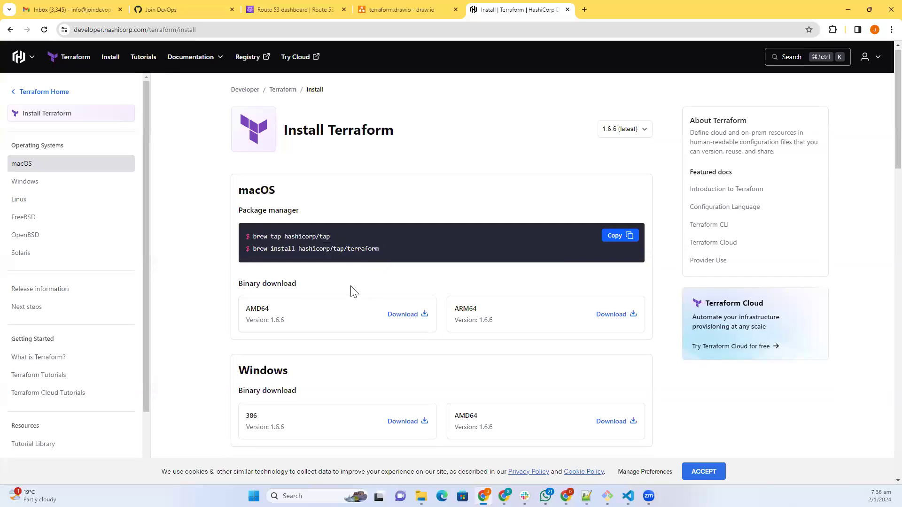
scroll(354, 291, "down", 3)
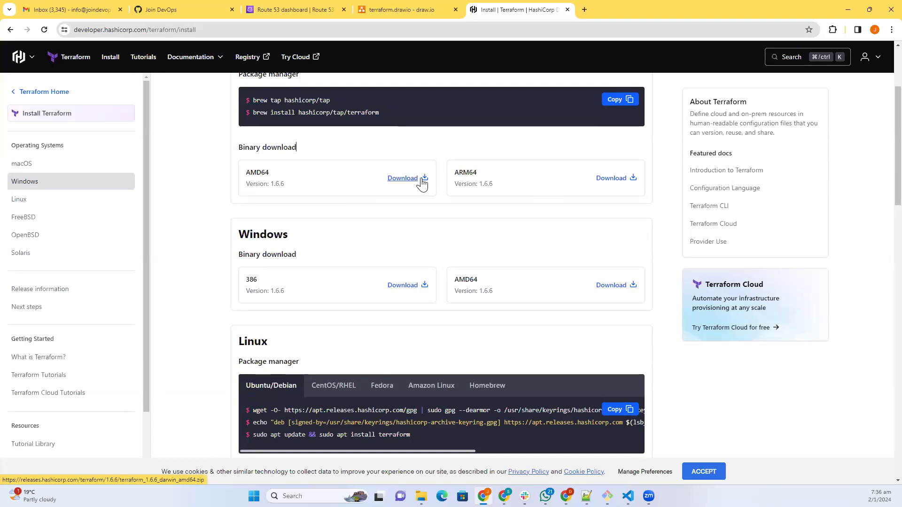
scroll(310, 187, "up", 1)
scroll(296, 252, "down", 2)
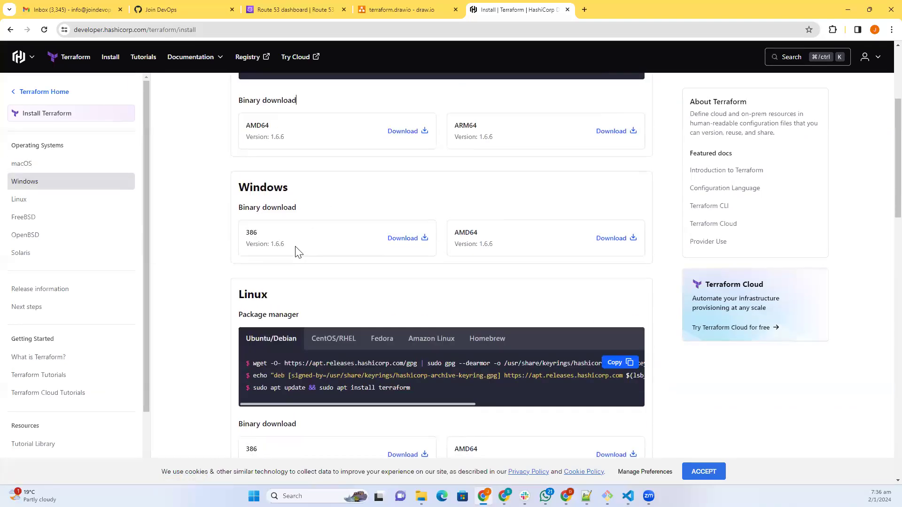
Download the Windows AMD64 Terraform 1.6.6 binary and show the downloaded zip in the Downloads folder
left_click(632, 240)
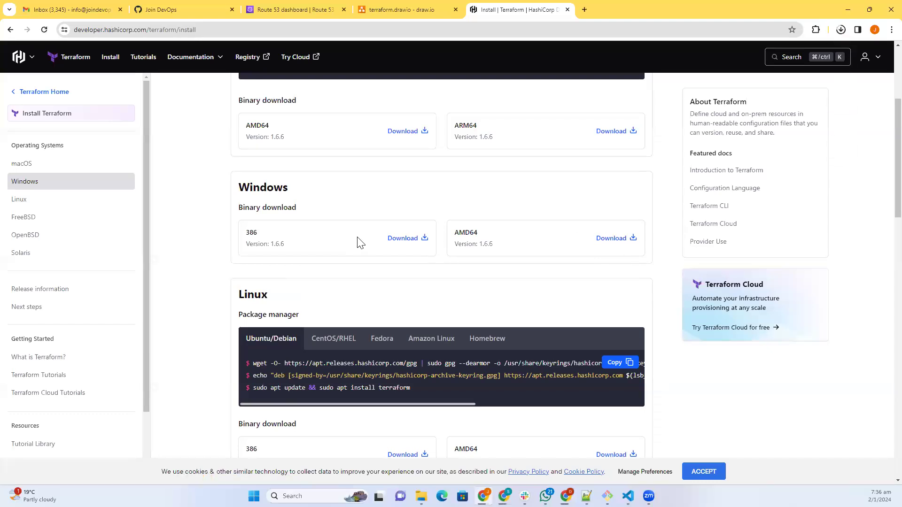
left_click_drag(254, 363, 249, 363)
left_click_drag(324, 363, 444, 363)
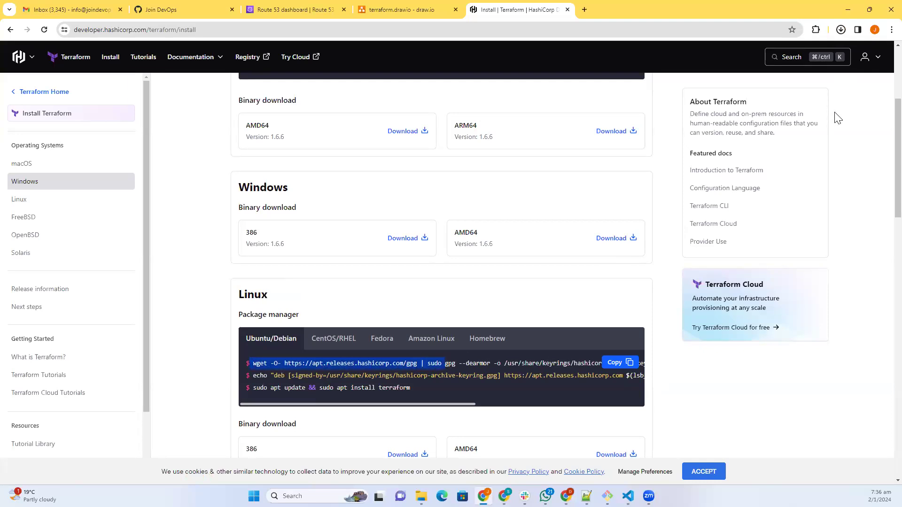
left_click(844, 34)
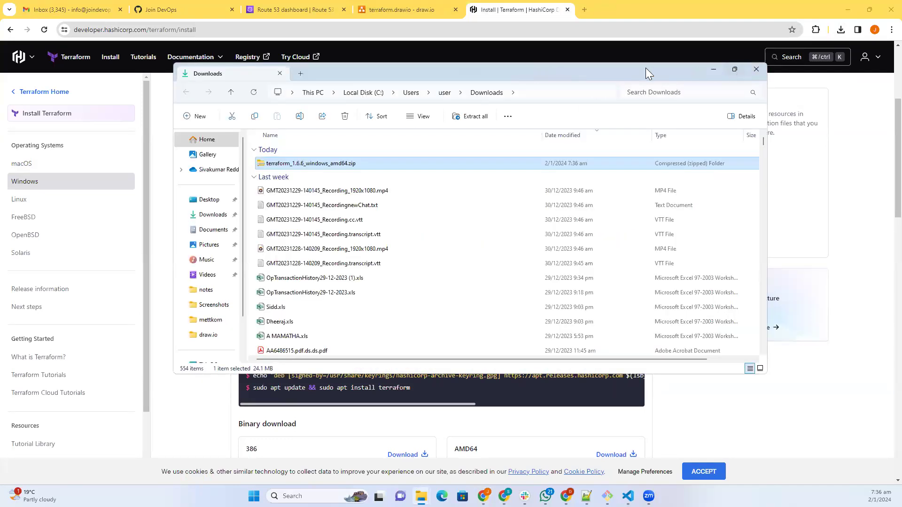
Maximize the Downloads window and extract terraform_1.6.6_windows_amd64.zip into its own folder
double_click(646, 67)
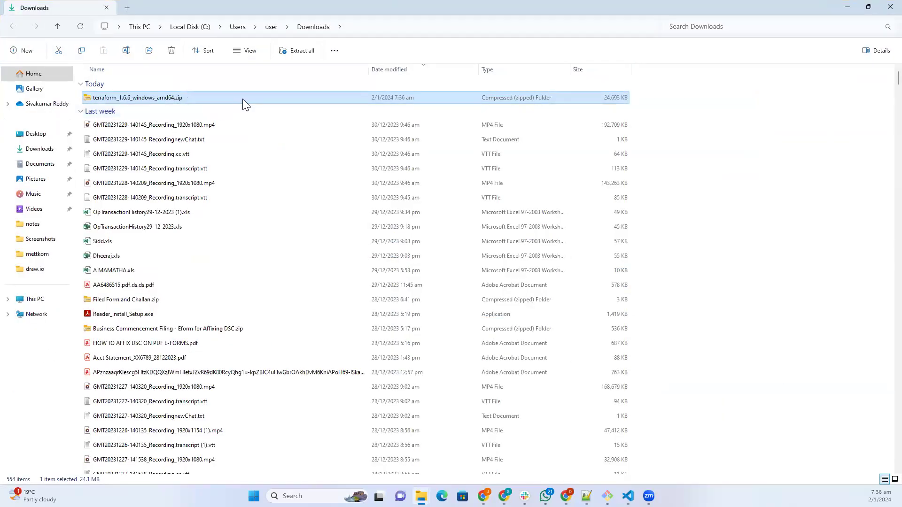
right_click(242, 99)
left_click(284, 208)
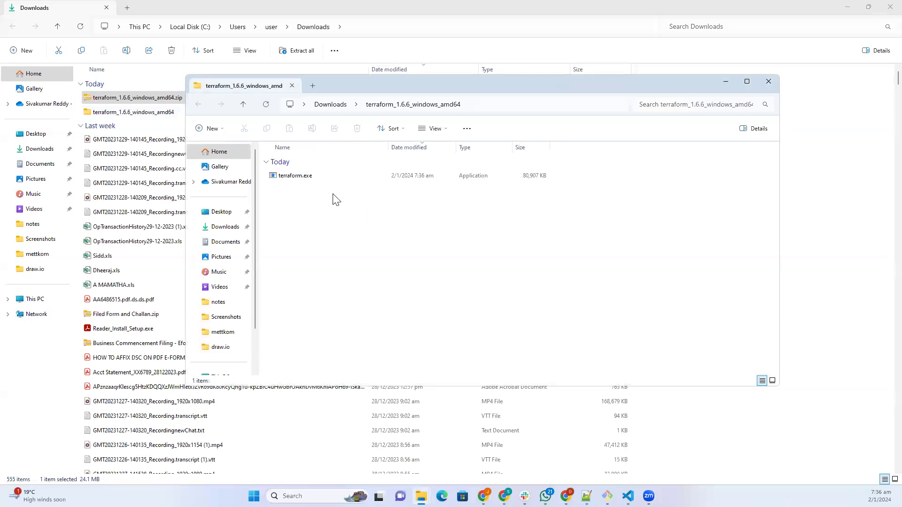
Copy terraform.exe from the extracted folder into C:\softwares and maximize that folder window
left_click(316, 183)
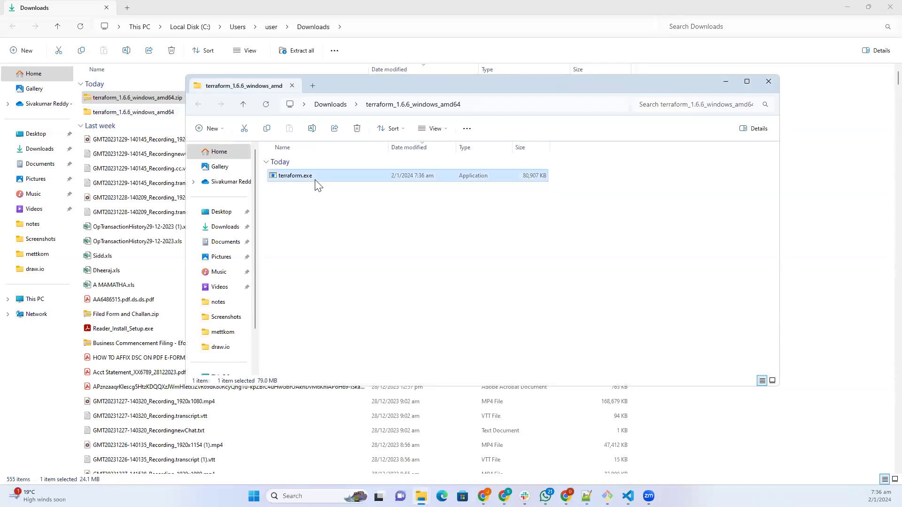
scroll(228, 224, "down", 1)
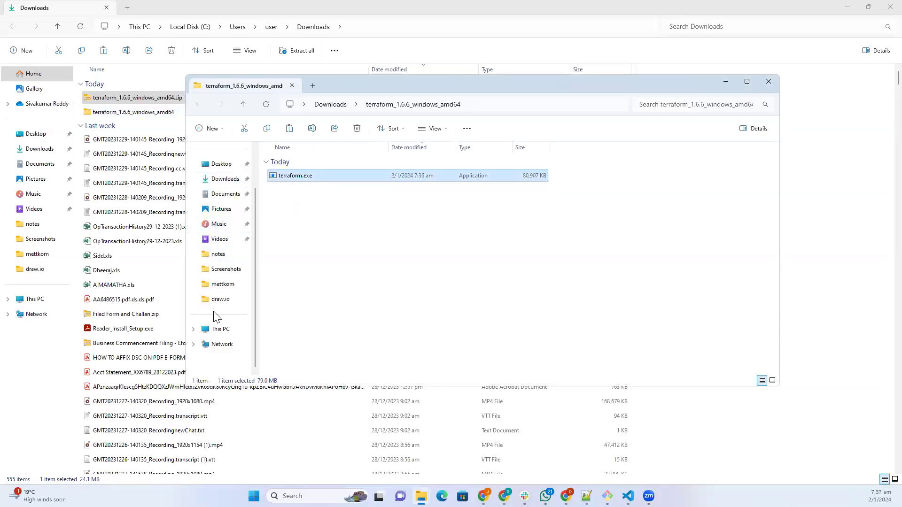
left_click(214, 327)
double_click(334, 178)
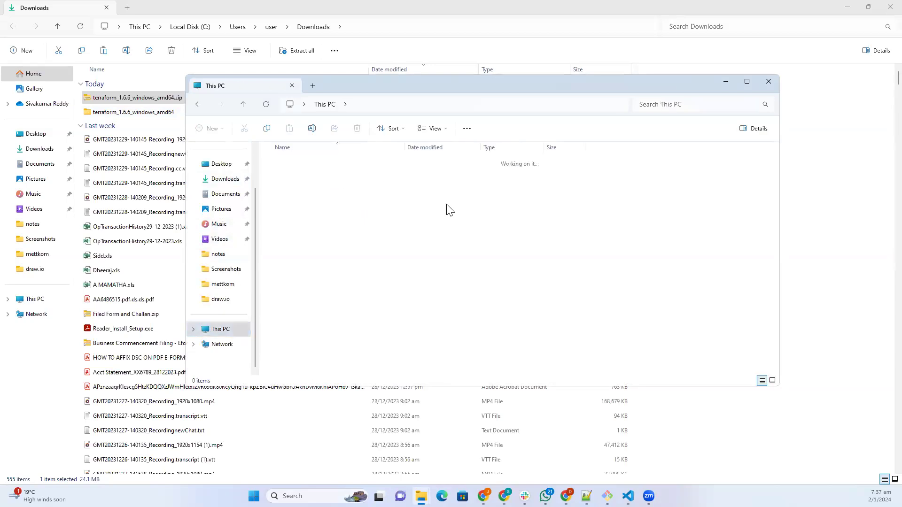
left_click(336, 309)
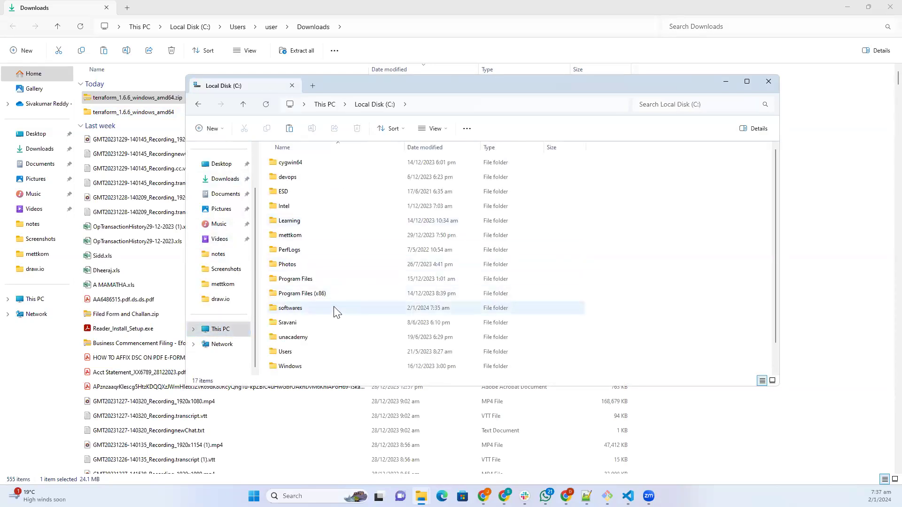
double_click(336, 310)
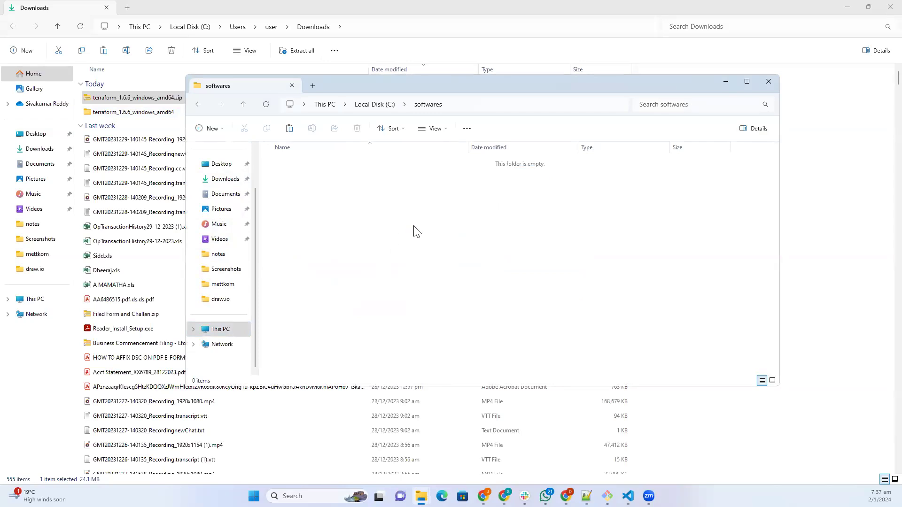
key("ctrl+v")
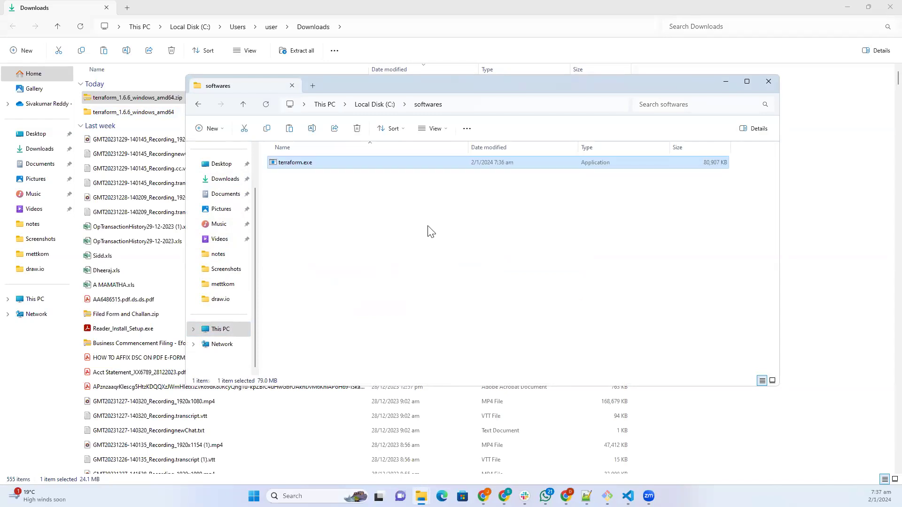
left_click(429, 227)
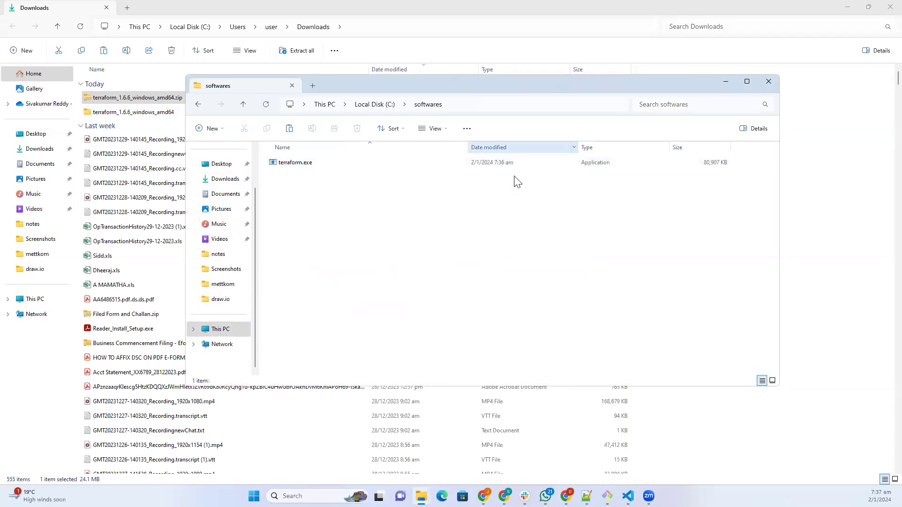
left_click(747, 82)
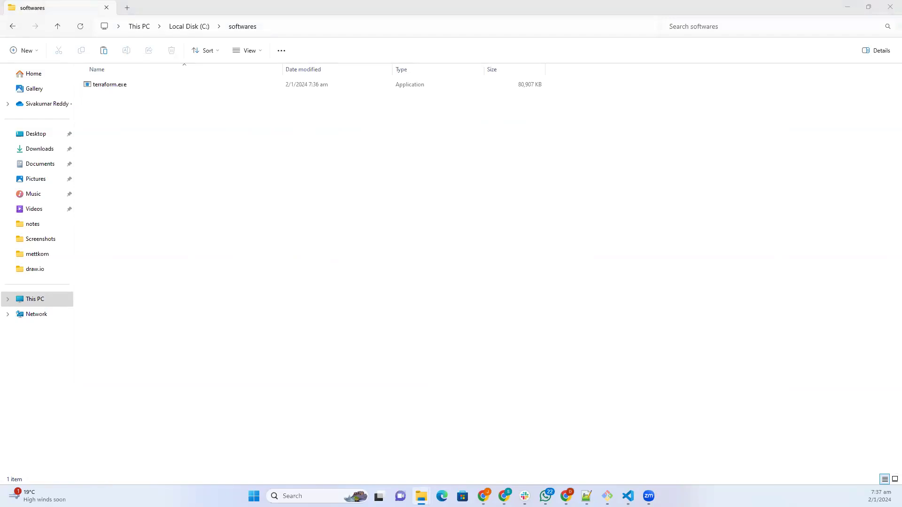
Show the full path of the softwares folder in File Explorer
left_click(280, 41)
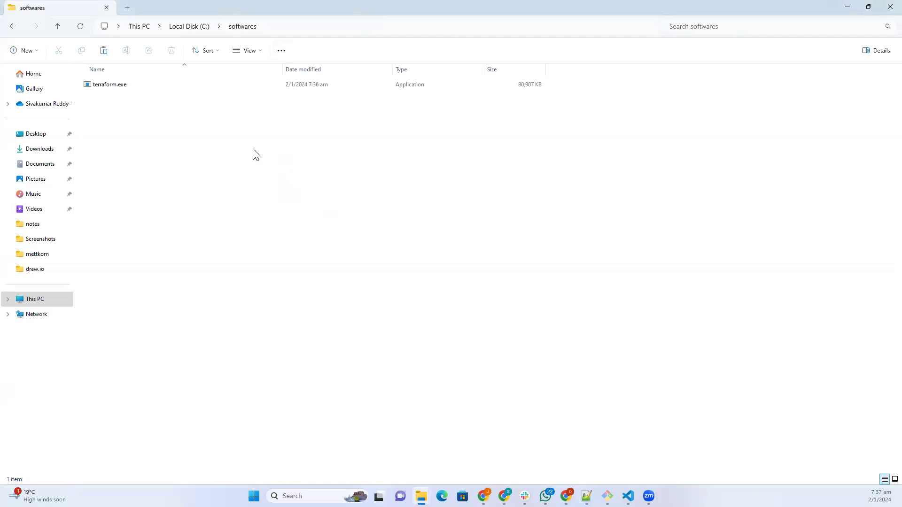
left_click(356, 27)
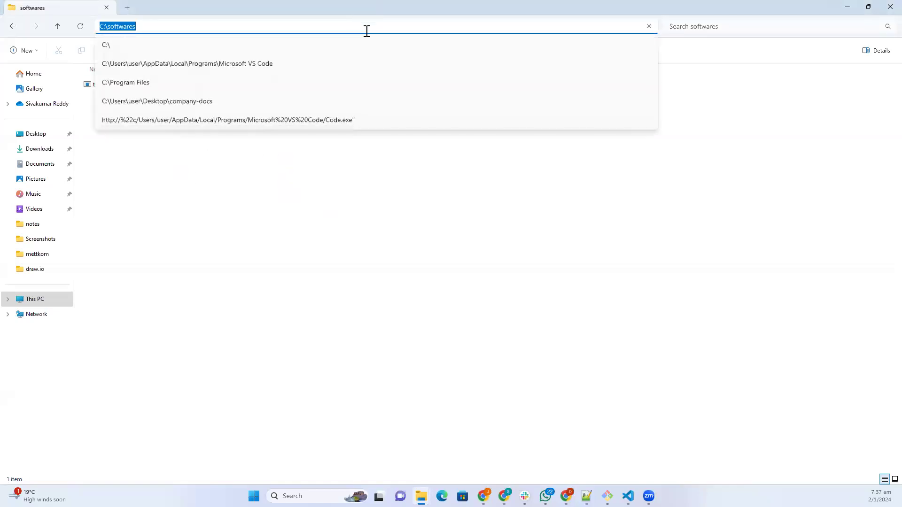
left_click(255, 223)
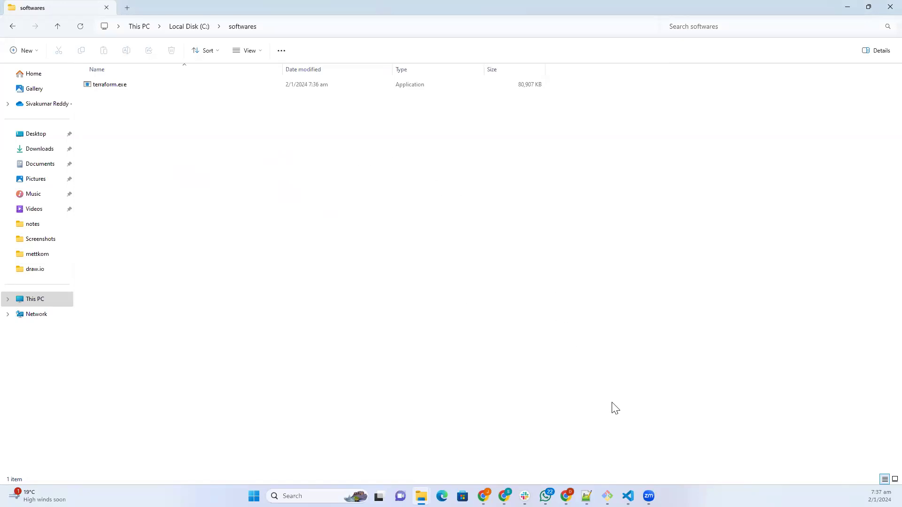
Open Command Prompt, run "terraform" to check the installation, and close the prompt
key("super")
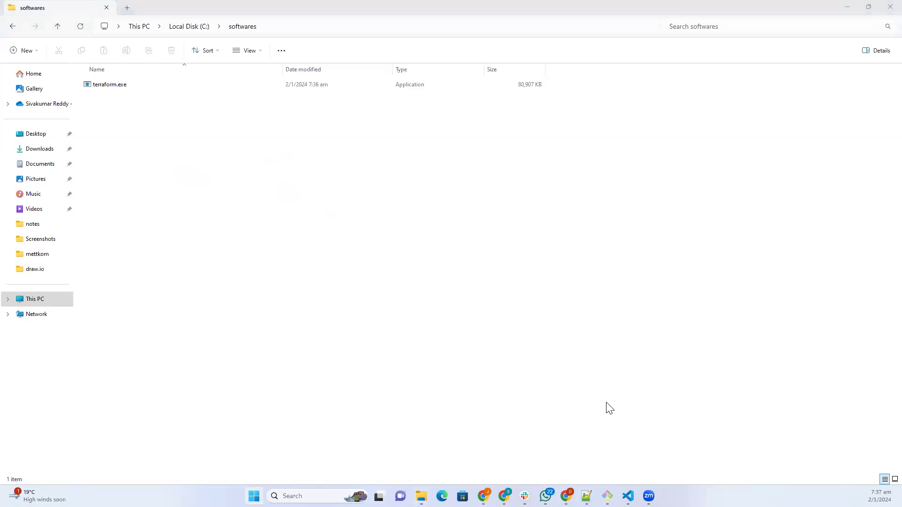
key("super+s")
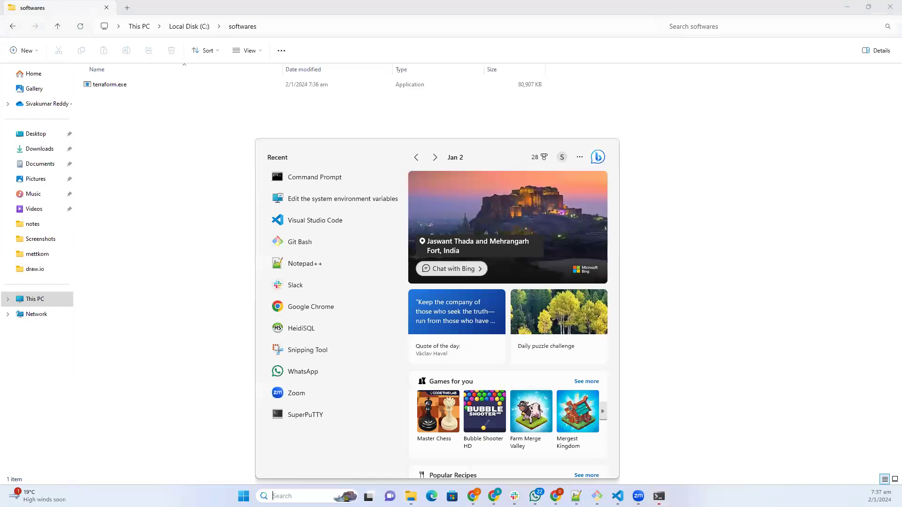
type("cmd")
key("Return")
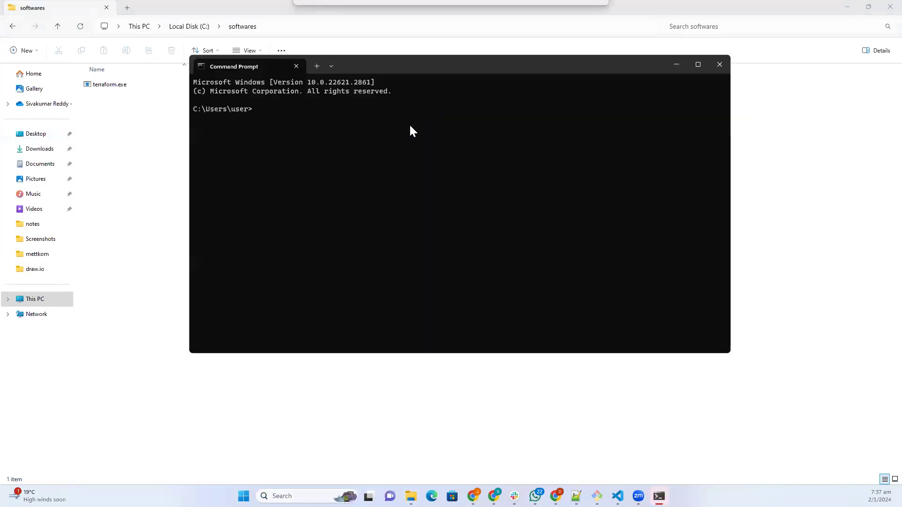
type("terraform")
key("Return")
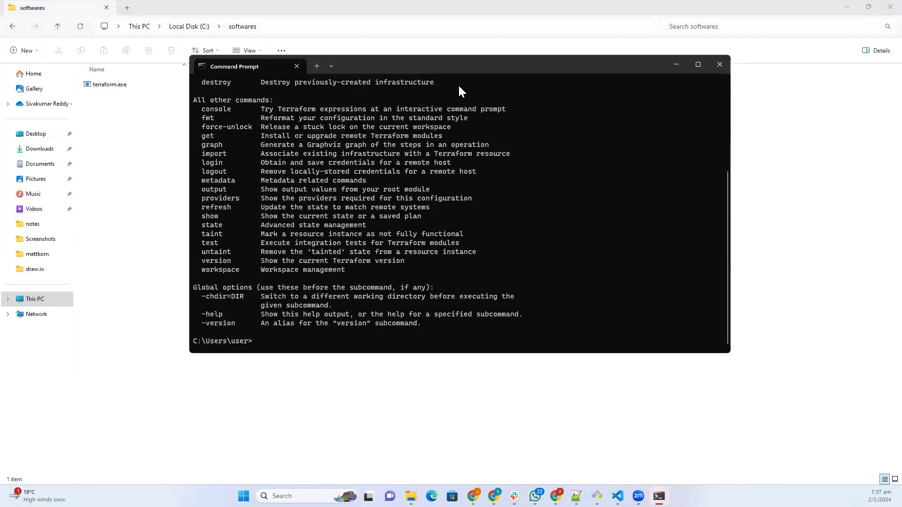
left_click(696, 66)
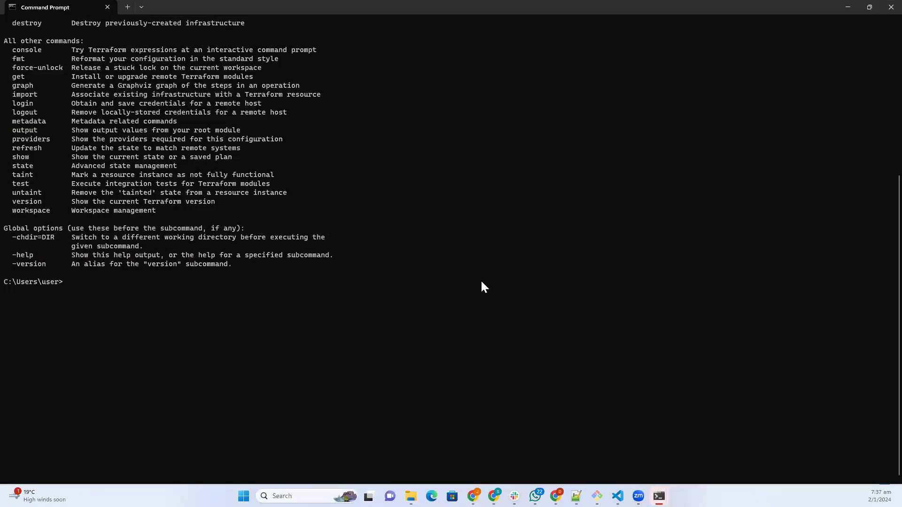
left_click(411, 496)
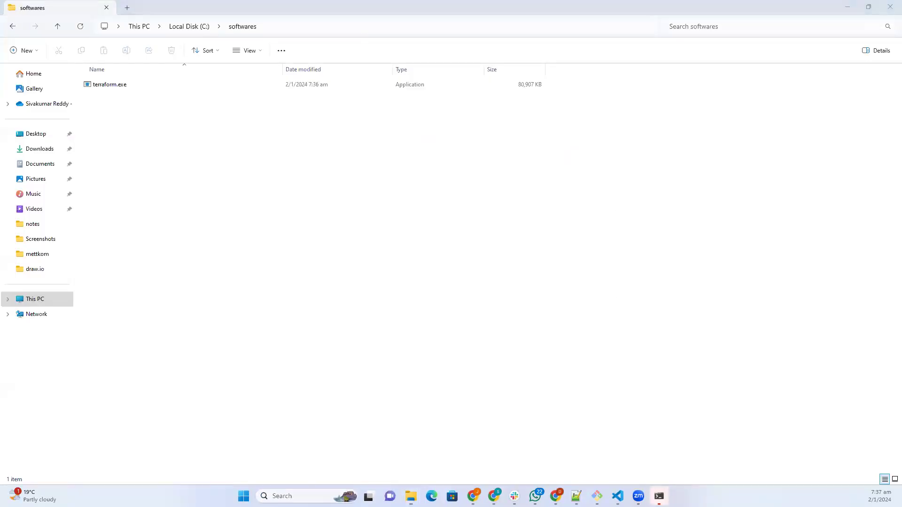
left_click(660, 496)
left_click(590, 61)
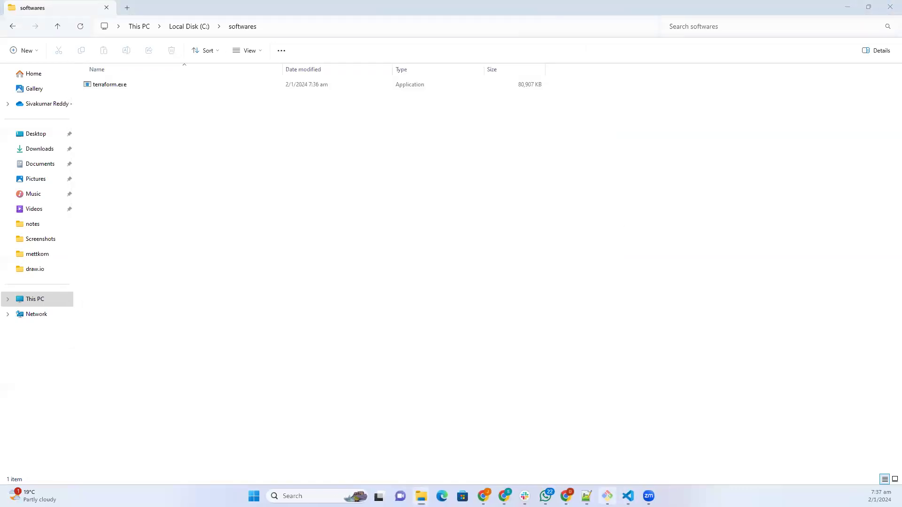
Switch to Git Bash, run "terraform" to check it there, clear the terminal, and minimize it
key("alt+Tab")
type("terrafp")
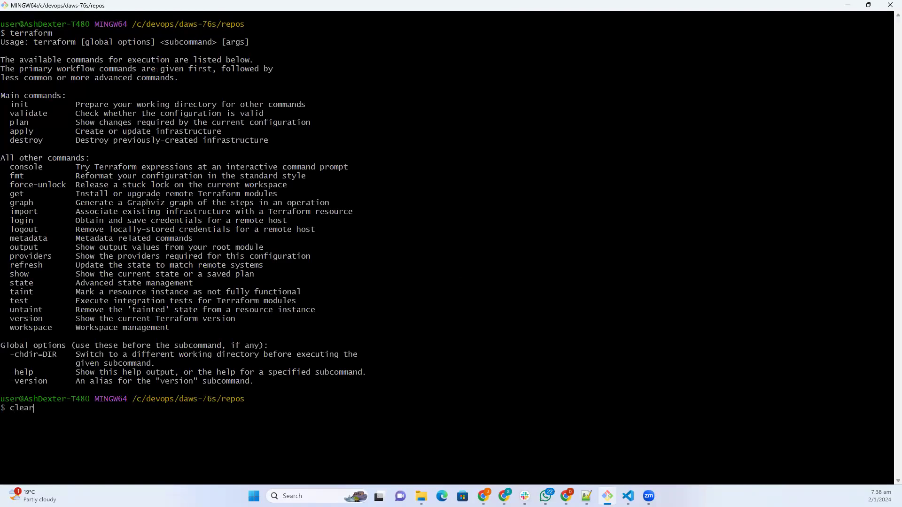
key("Return")
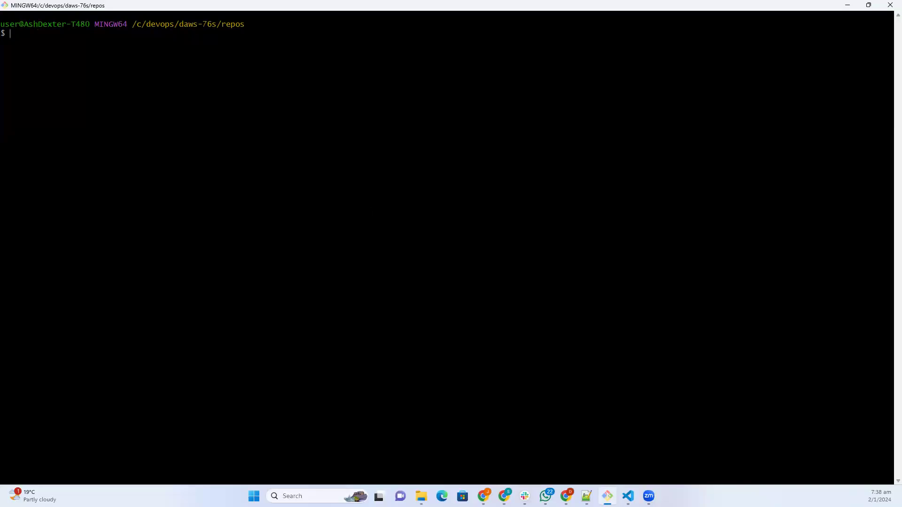
left_click(848, 6)
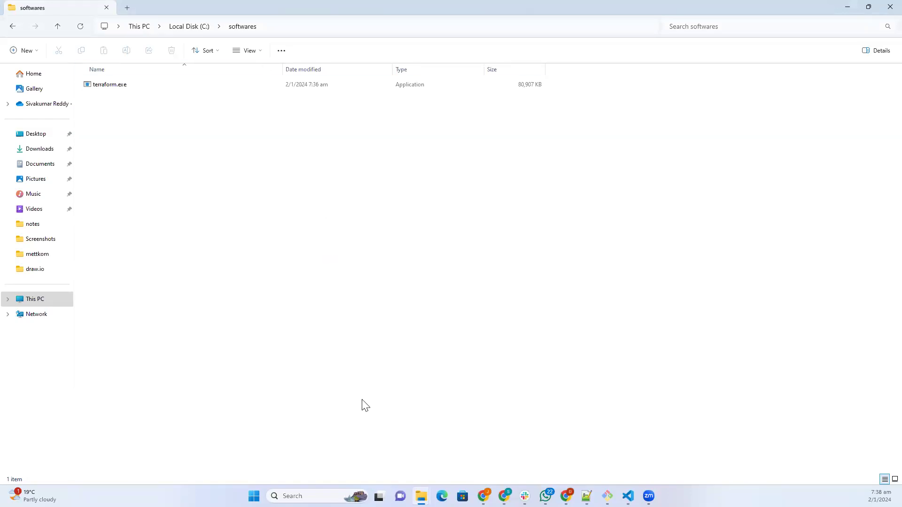
Search Windows for "env" and open the Environment Variables dialog from the system properties
left_click(305, 496)
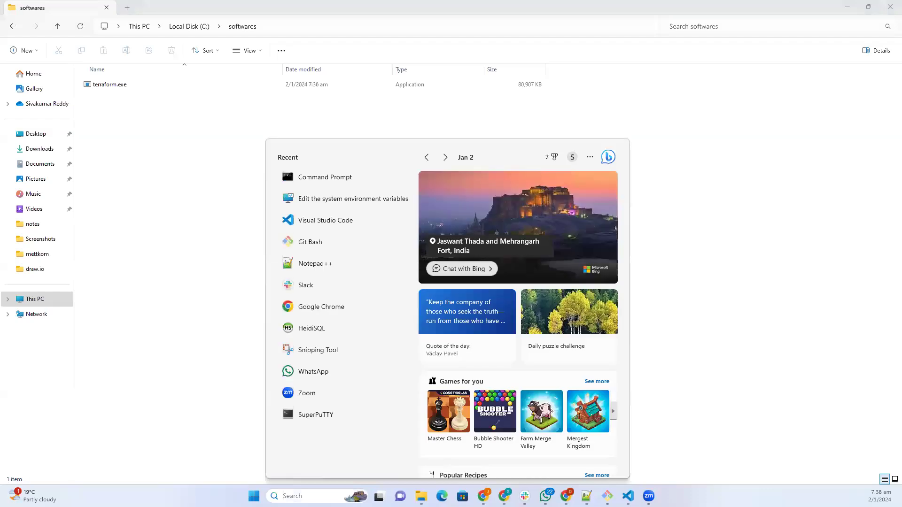
type("env")
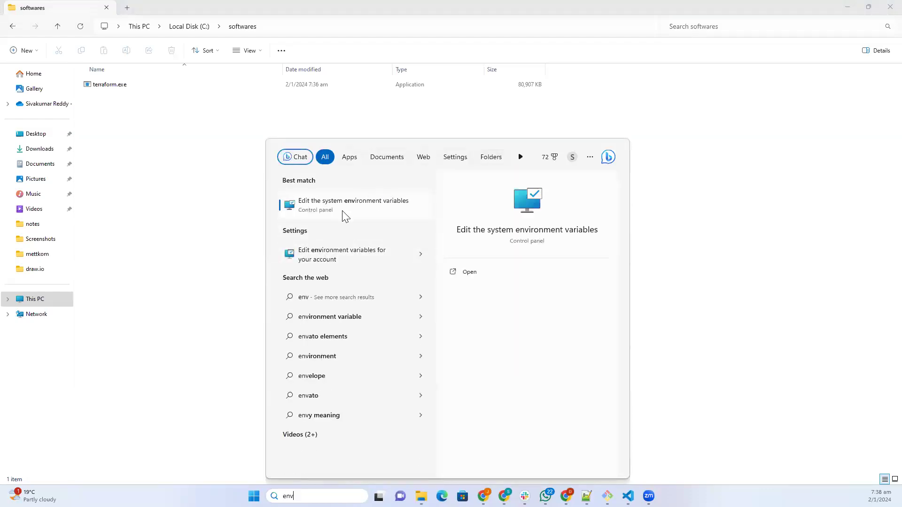
left_click(391, 216)
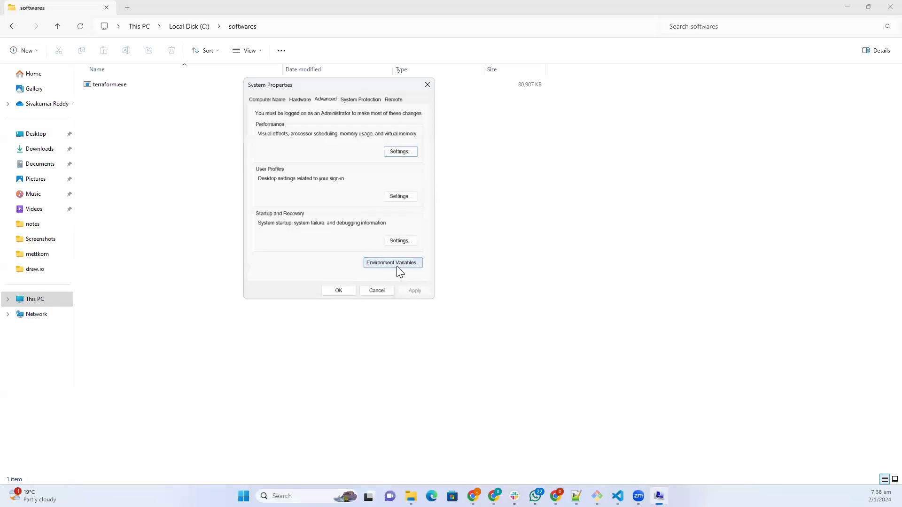
left_click(399, 263)
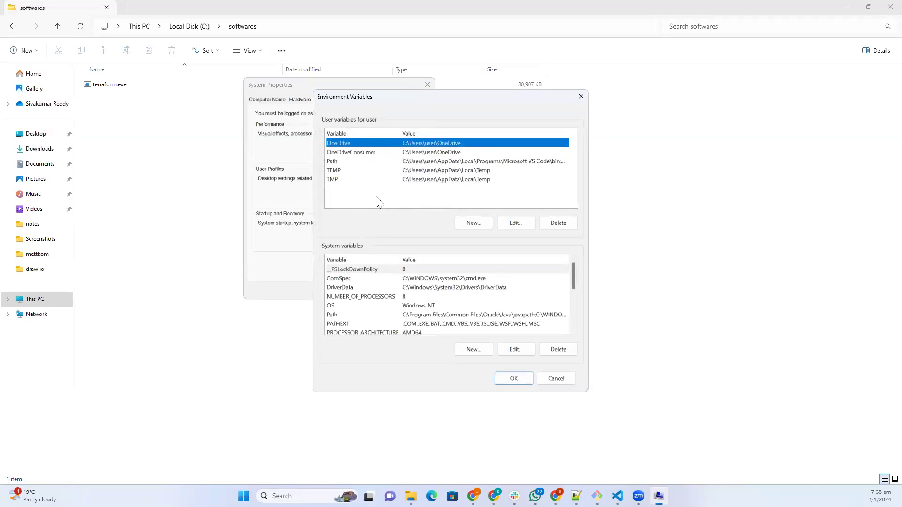
Compare the user and system Path variables, open the system Path for editing, and highlight its C:\softwares entry
scroll(373, 303, "down", 5)
scroll(373, 303, "up", 5)
left_click(353, 314)
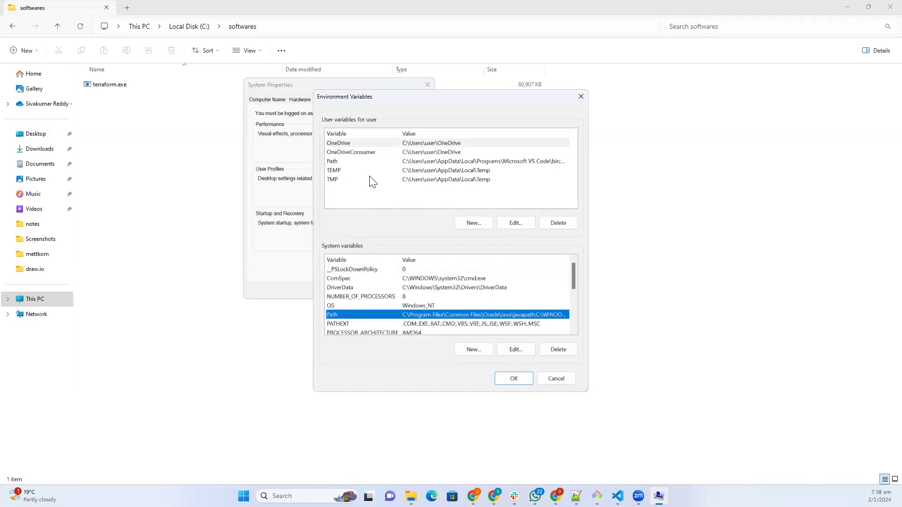
left_click(436, 162)
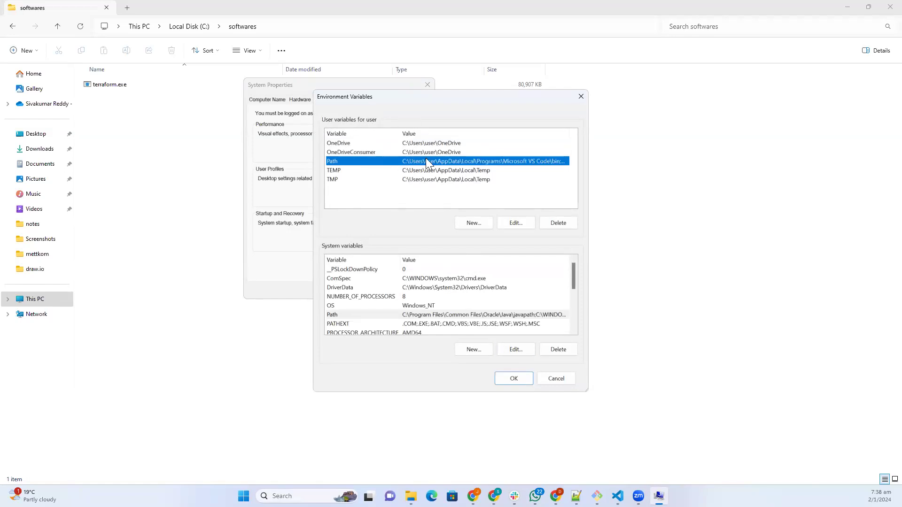
left_click(344, 314)
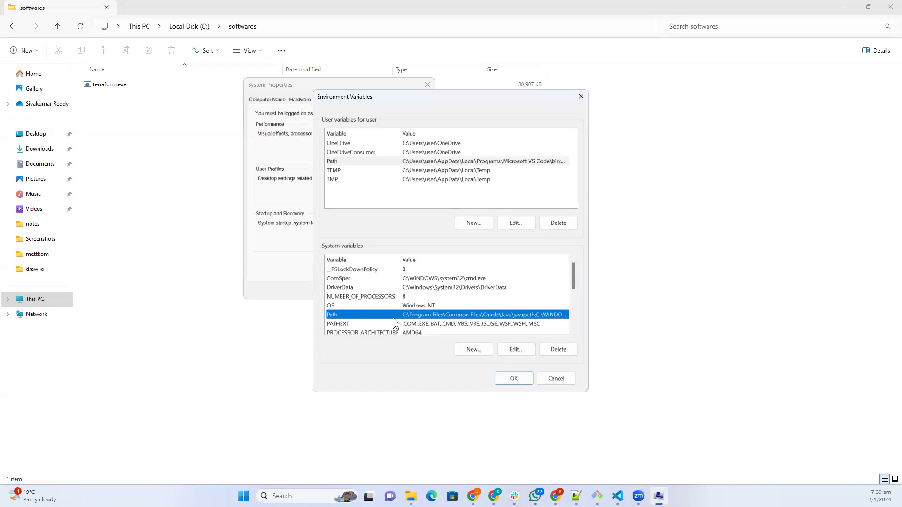
left_click(513, 356)
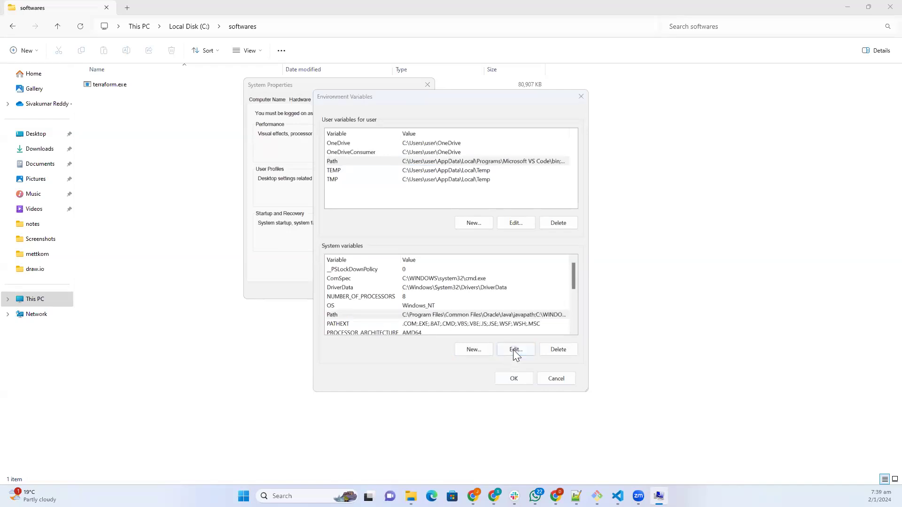
left_click(512, 353)
left_click(365, 223)
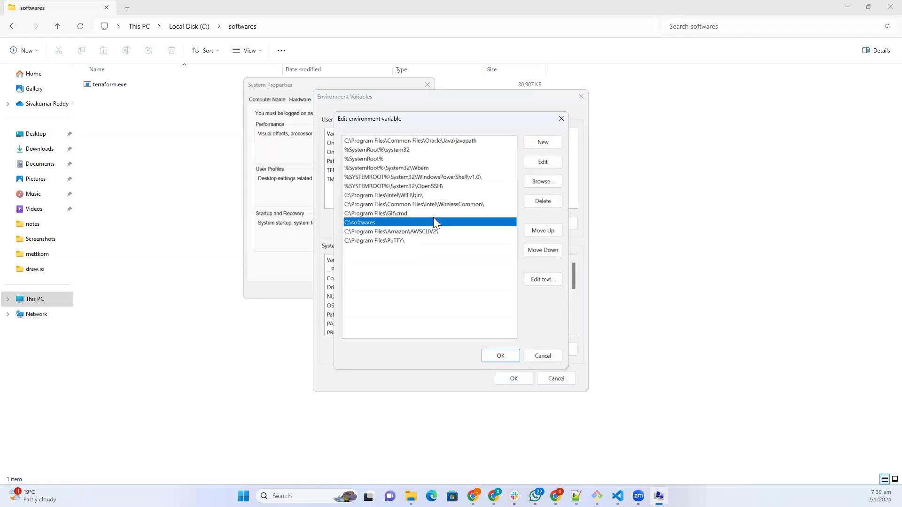
Delete the C:\softwares entry from the system Path, add C:\softwares again as a new entry, and confirm all open dialogs
left_click(546, 202)
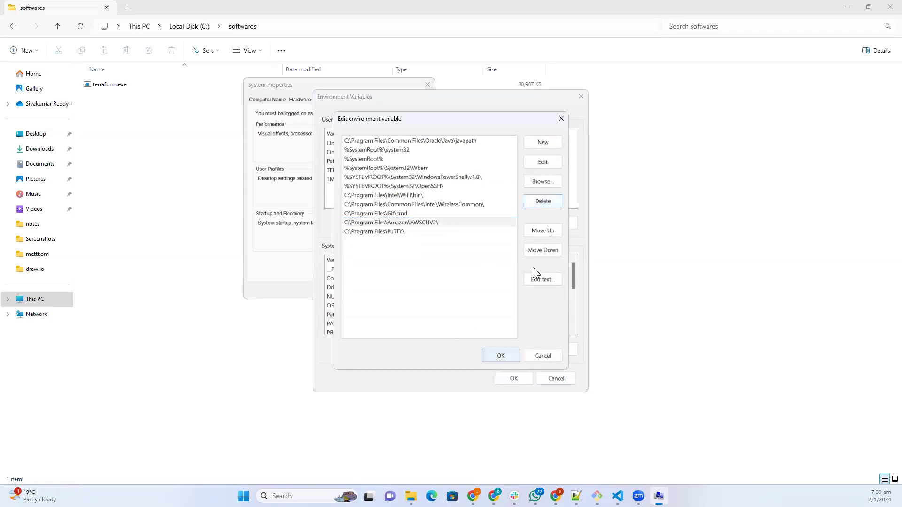
left_click(544, 140)
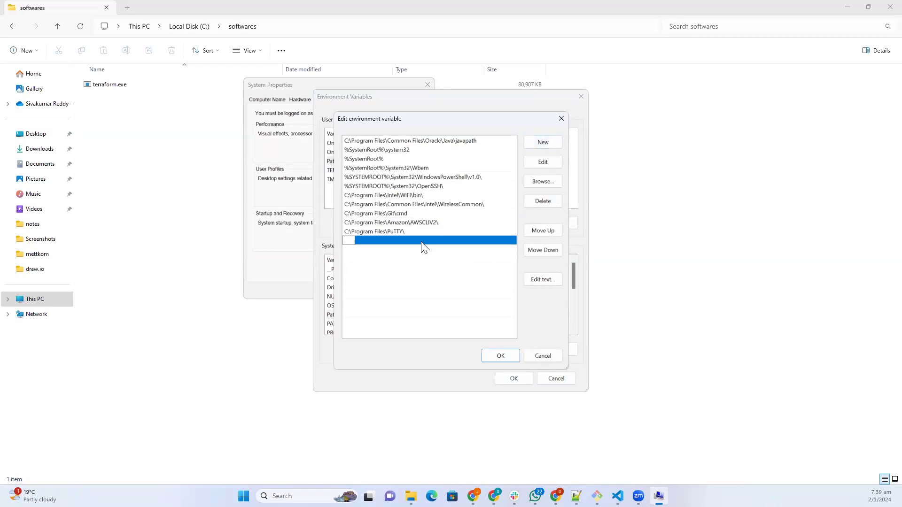
type("C:\\softwares")
left_click(441, 272)
left_click(506, 356)
left_click(514, 379)
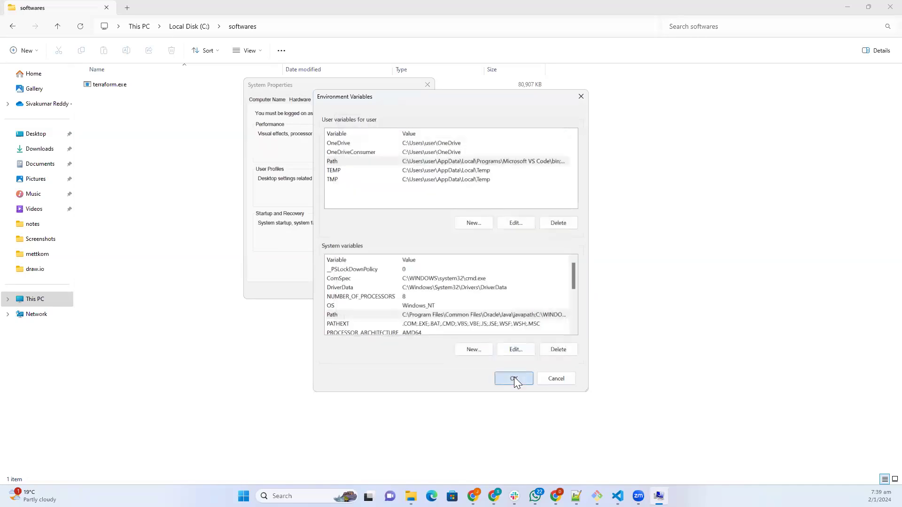
left_click(336, 291)
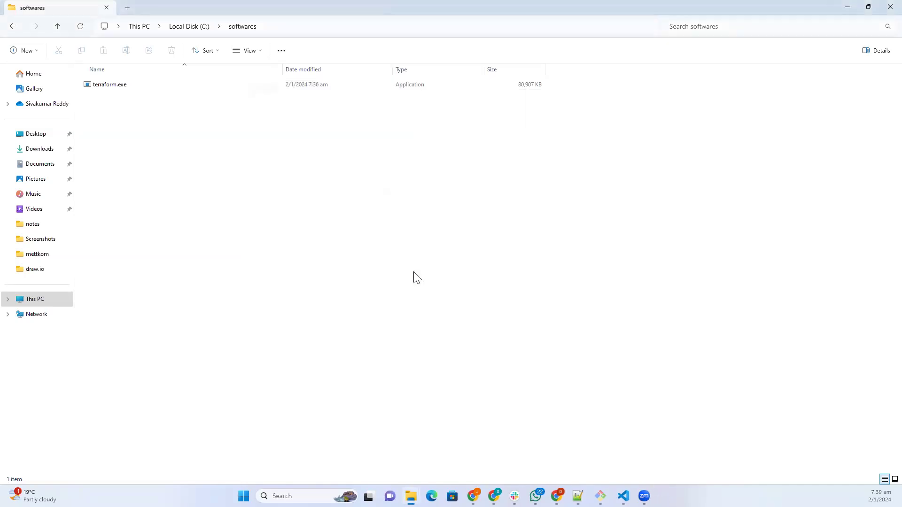
In Notepad++, write "terraform --> it will check all the paths you have given in environment variables, if it is available then your command will work"
key("alt+Tab")
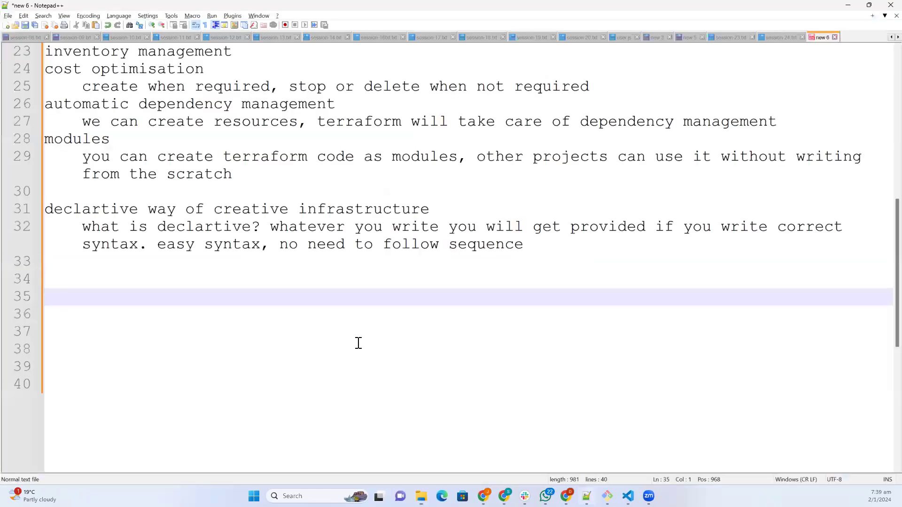
type("terraf")
key("Return")
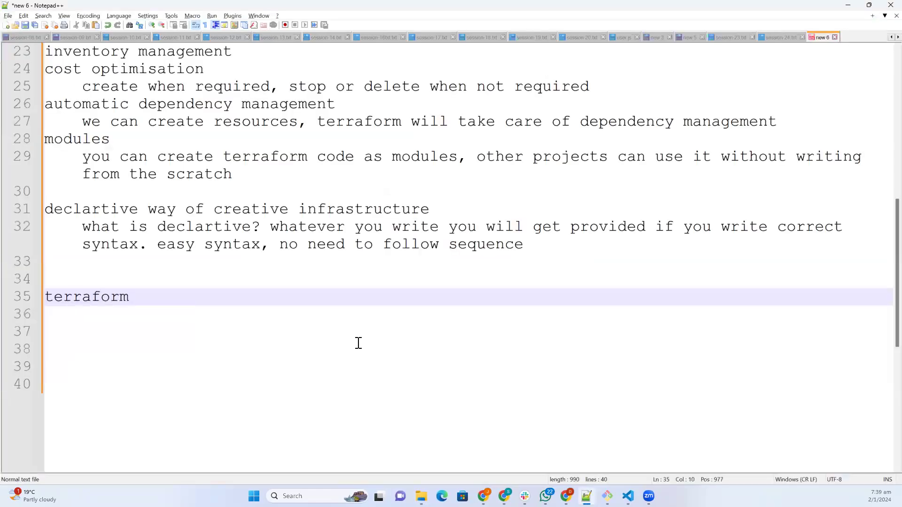
type("--> it will c")
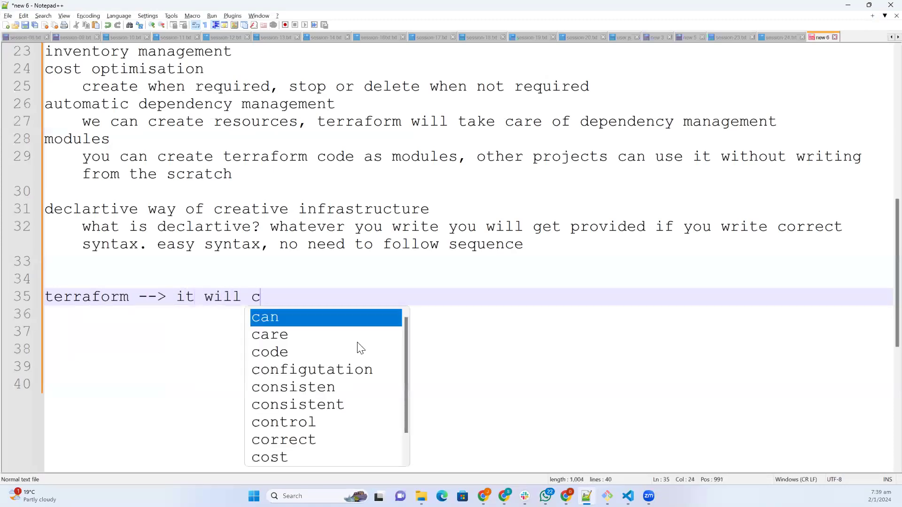
type("heck all the")
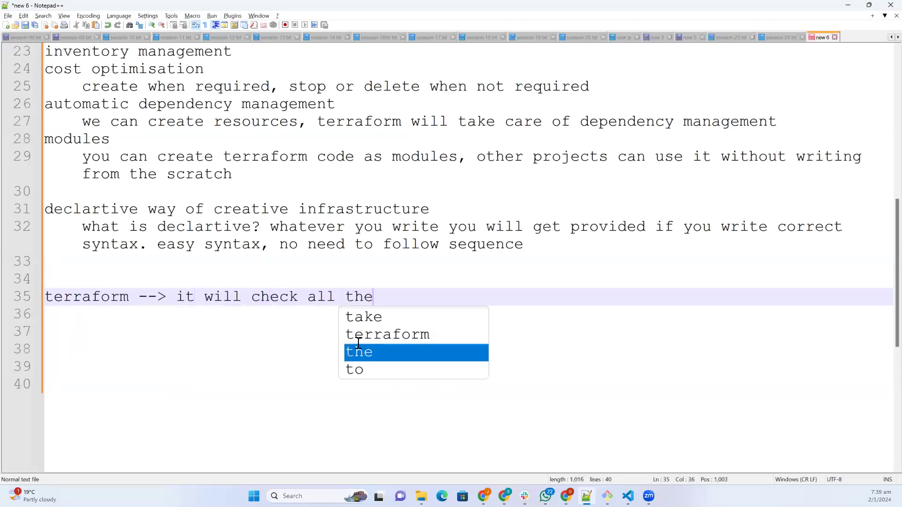
type(" paths you")
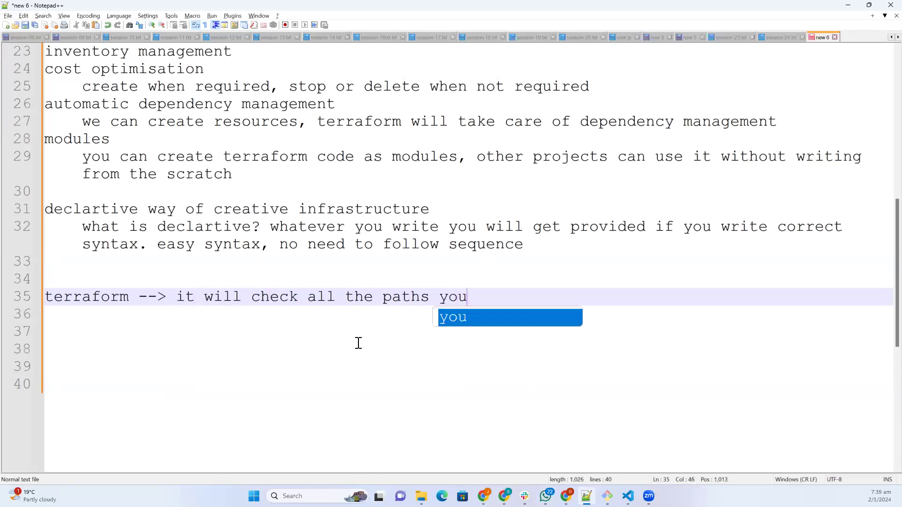
type(" have give")
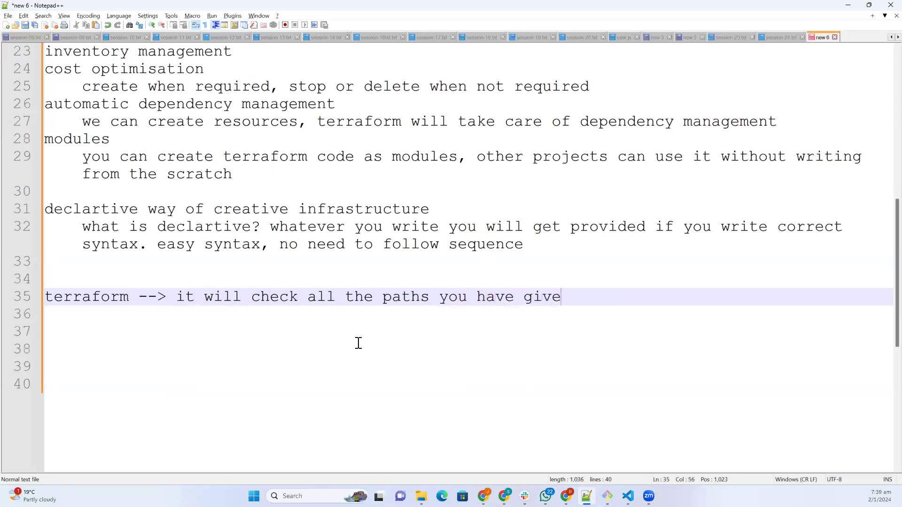
type("n in env")
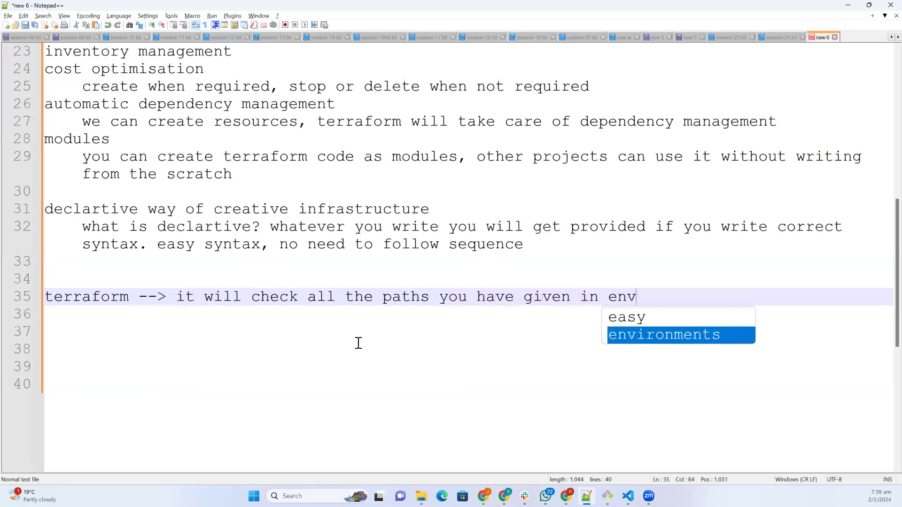
type("ironment vari")
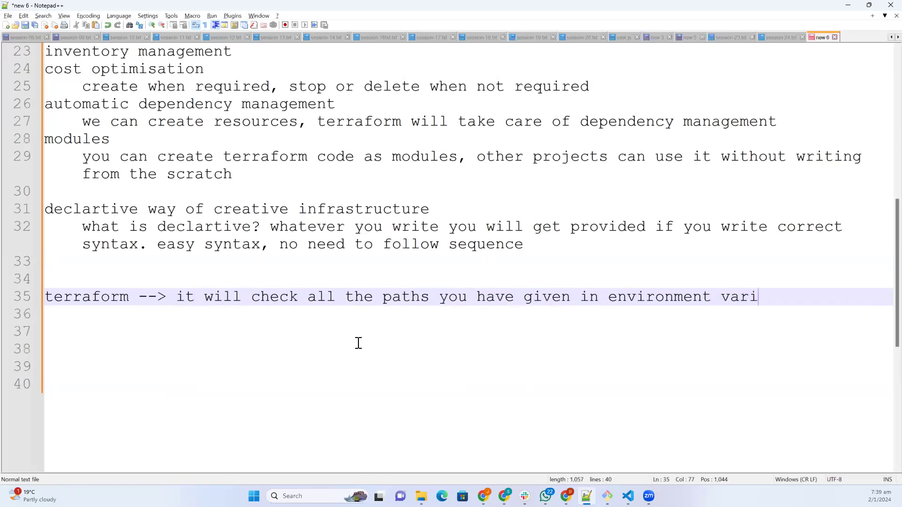
type("ables, if it is avaialbe")
key("BackSpace")
key("BackSpace")
key("BackSpace")
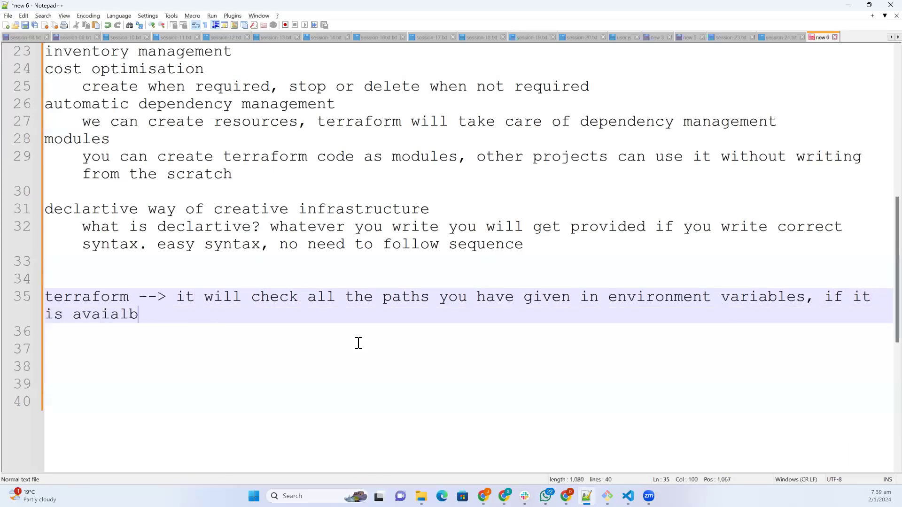
type("lable then ")
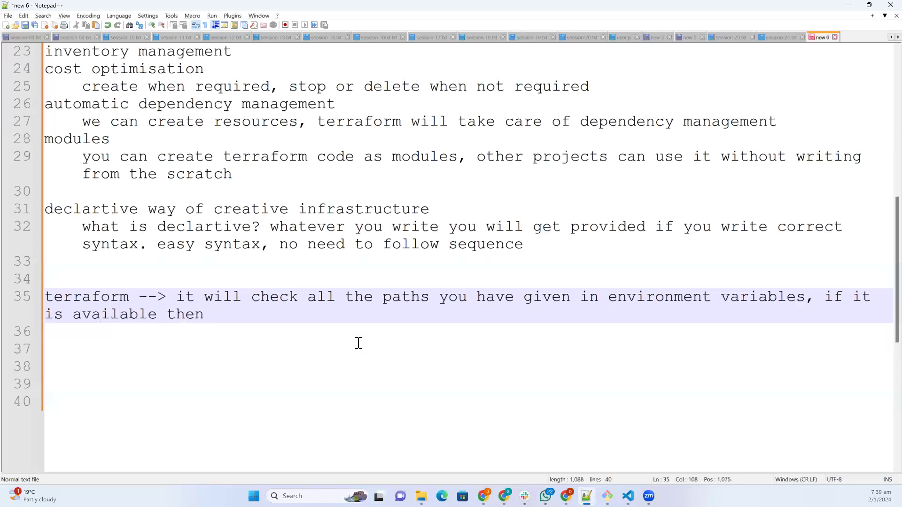
type("your command will wor")
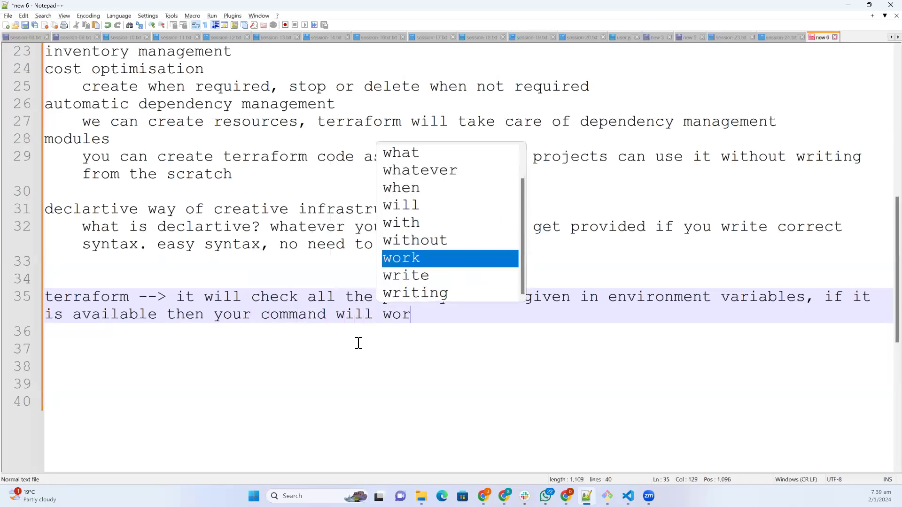
type("k")
Search Windows for "env", open the Environment Variables dialog, and open the system Path variable for editing
left_click(292, 496)
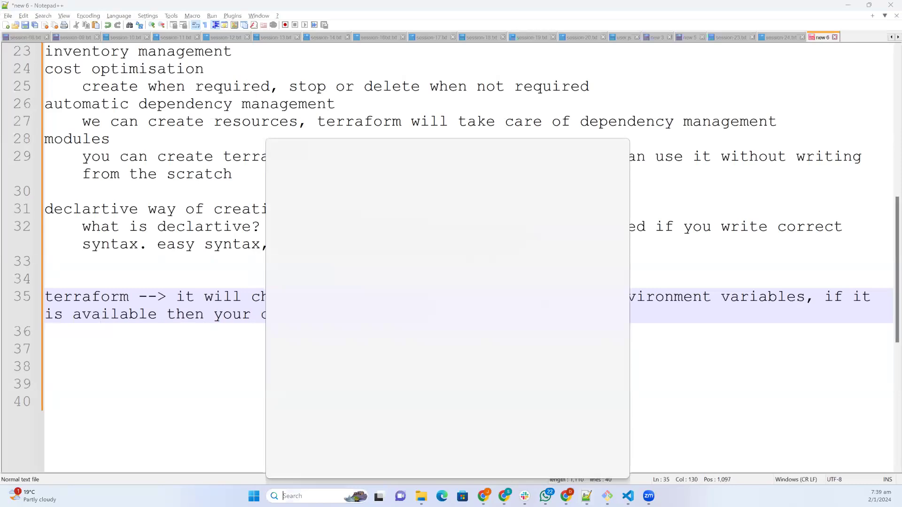
type("env")
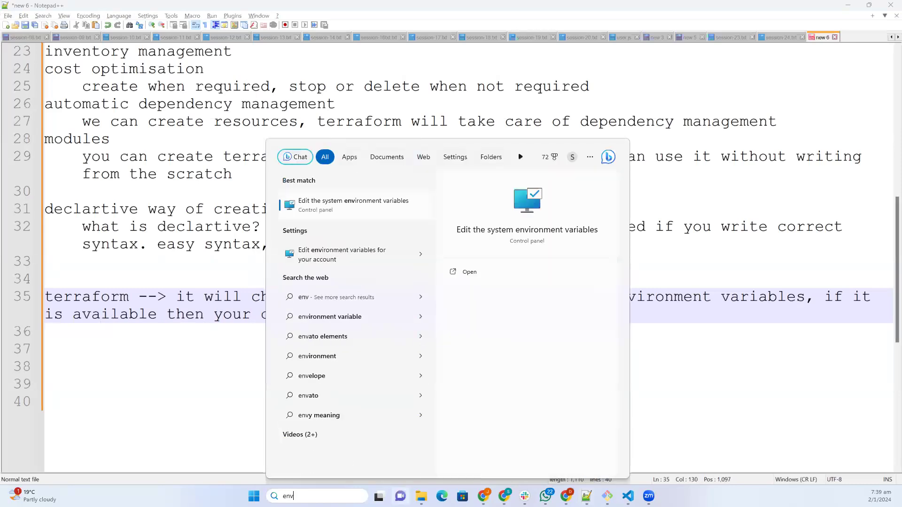
left_click(355, 214)
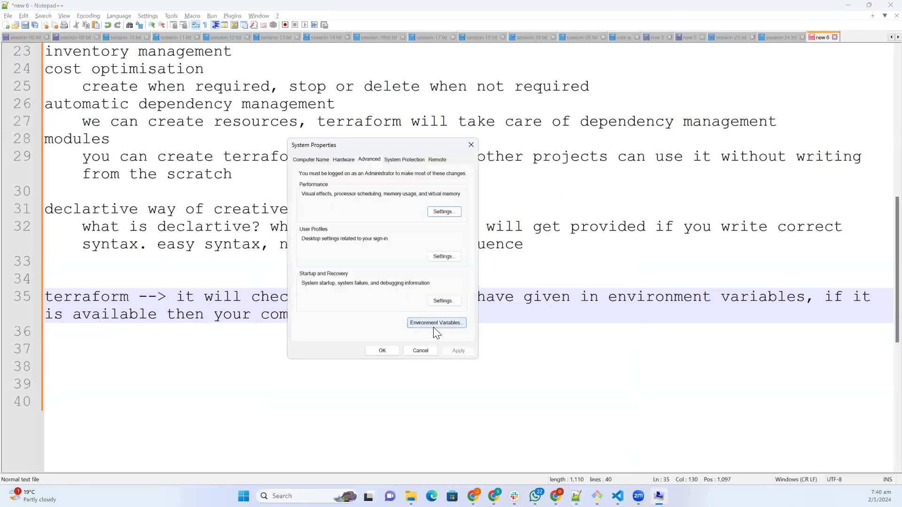
left_click(434, 325)
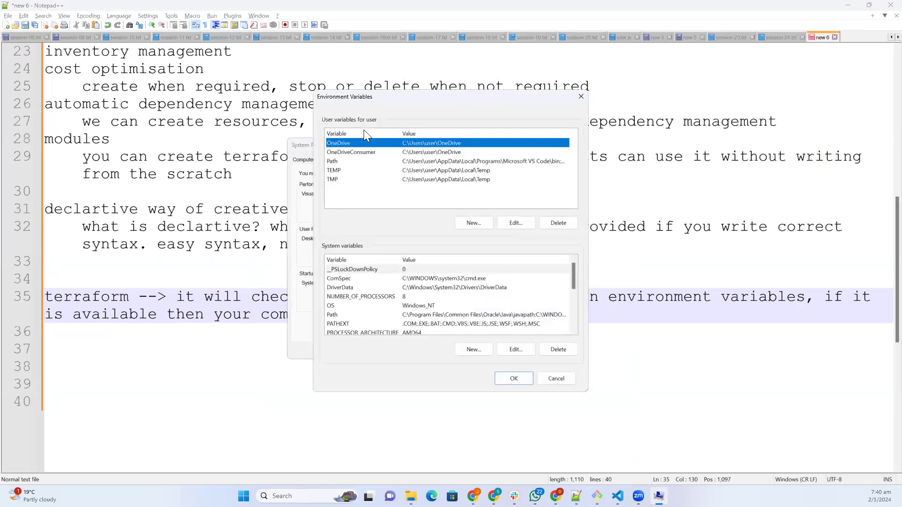
left_click(361, 315)
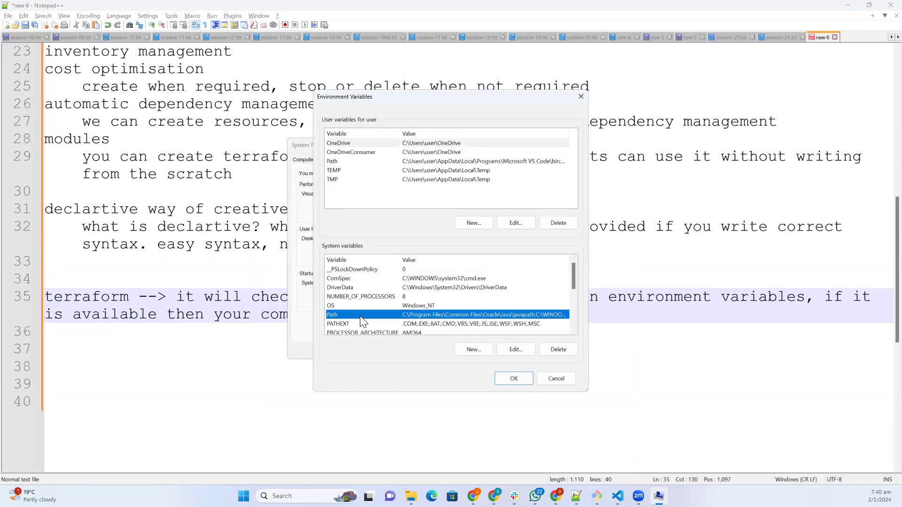
left_click(501, 348)
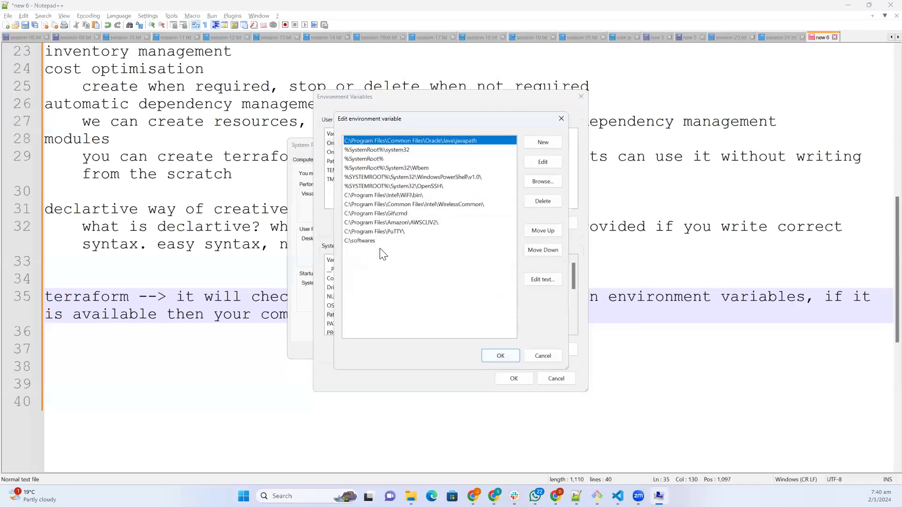
Highlight the C:\softwares entry in the system Path and close the Path, Environment Variables and System Properties dialogs
left_click(402, 241)
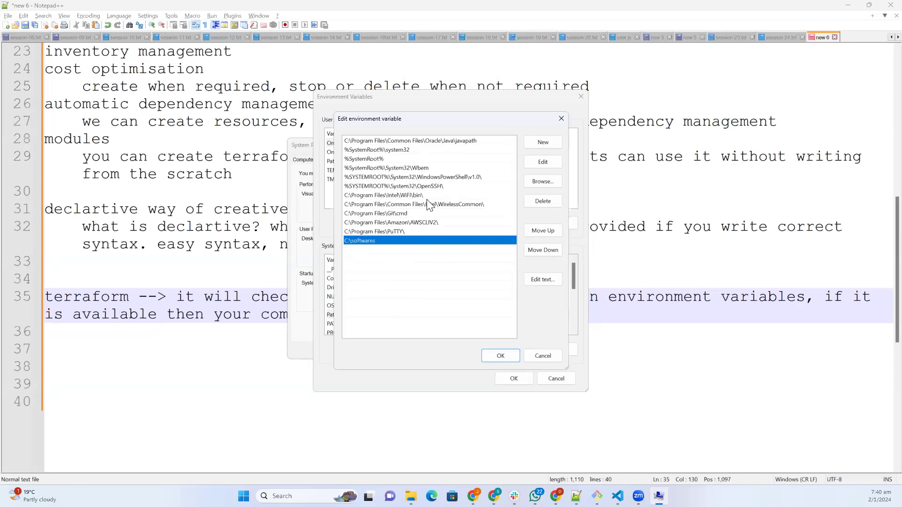
left_click(501, 357)
left_click(514, 379)
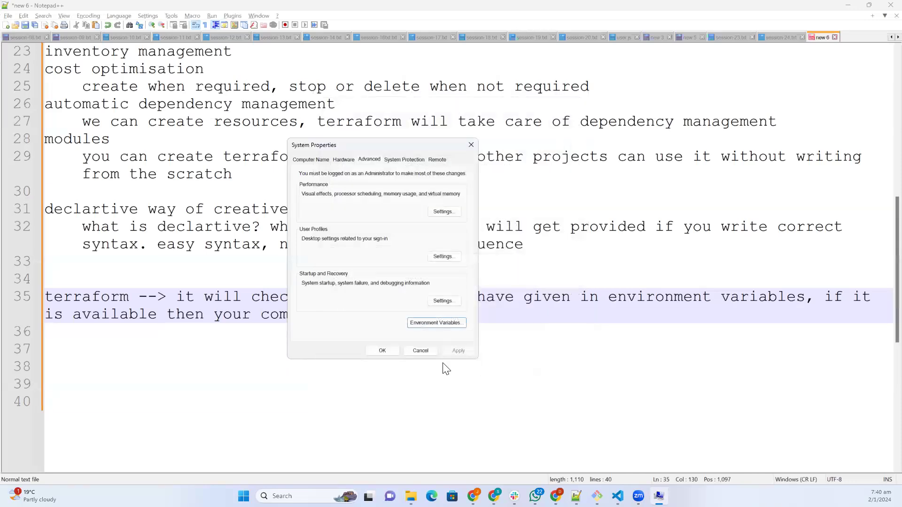
left_click(382, 351)
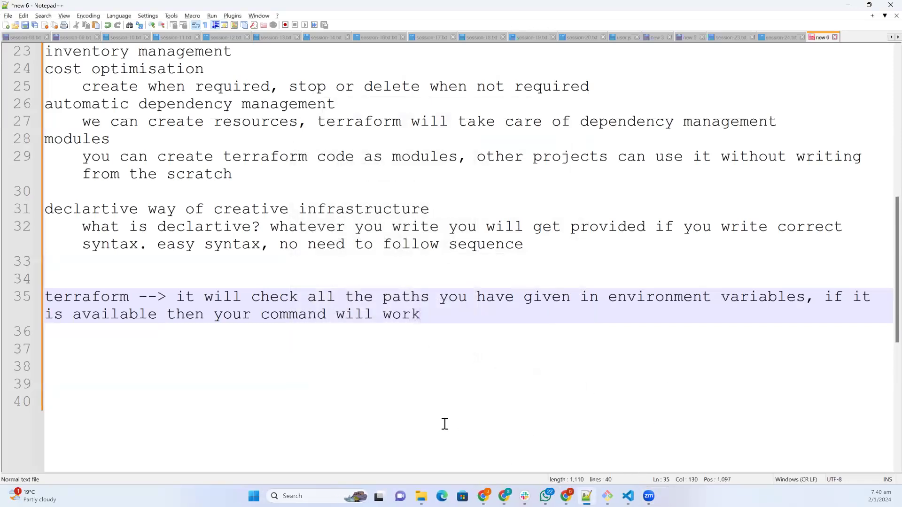
Open a maximized Command Prompt, run "terraform version", and highlight the version number in the output
left_click(320, 497)
type("command")
key("Return")
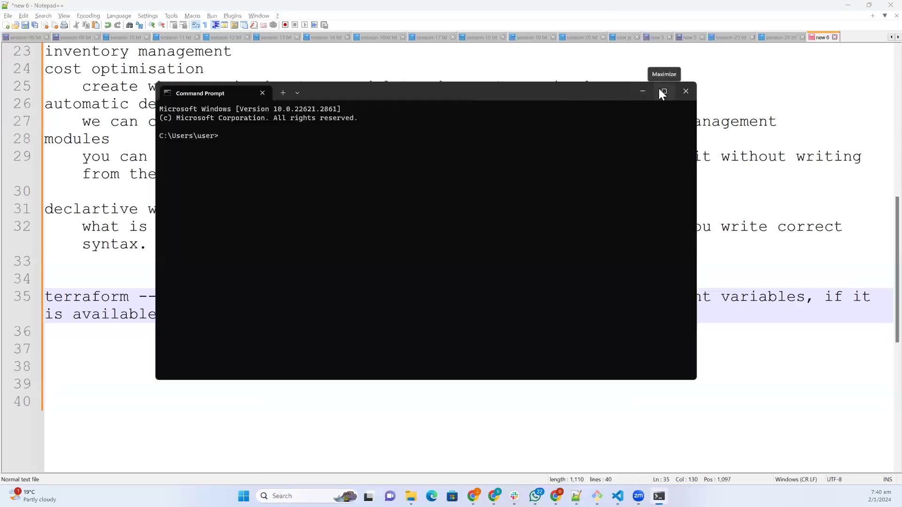
left_click(660, 90)
type("terraf")
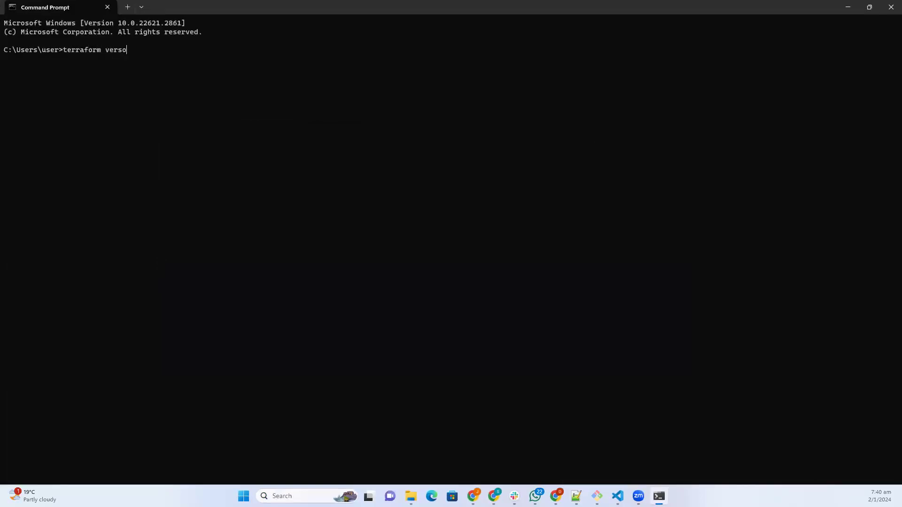
type("orm version")
key("Return")
left_click_drag(47, 60, 131, 60)
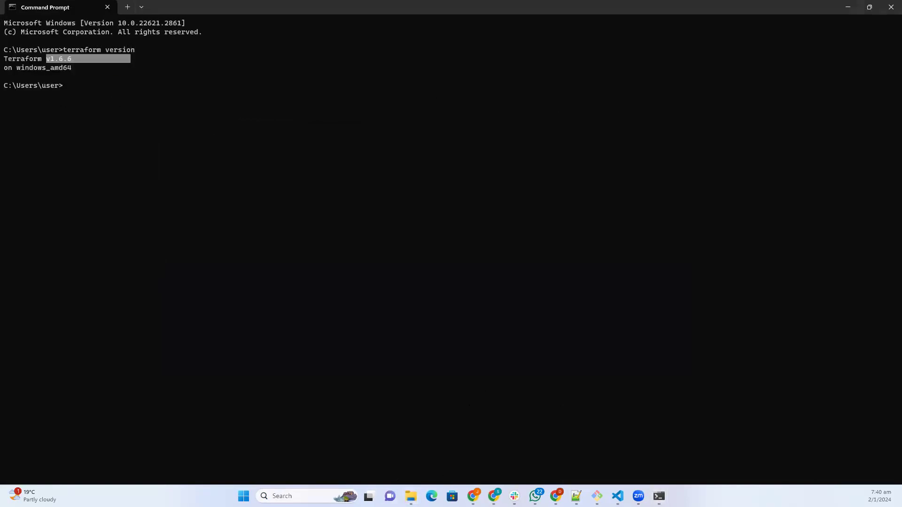
Switch to the Downloads folder to compare the Terraform zip's version with the installed one, and return to Command Prompt
mouse_move(411, 496)
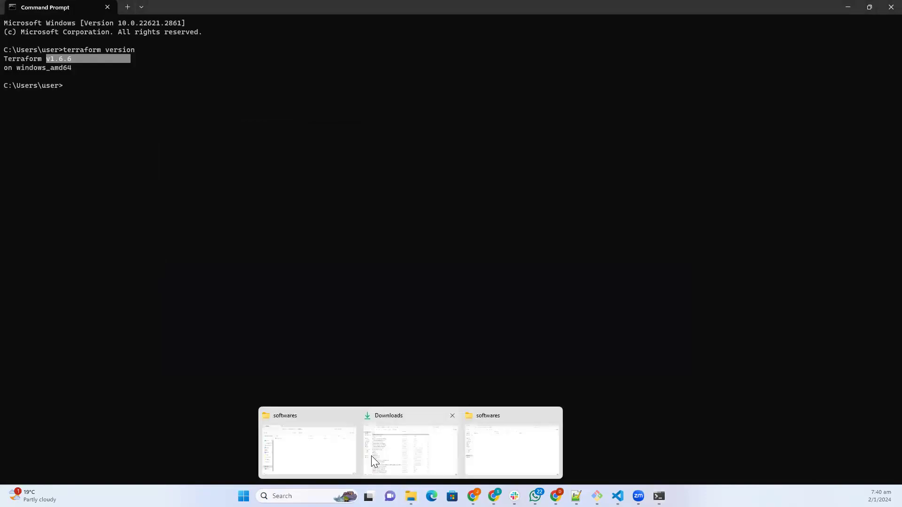
left_click(411, 446)
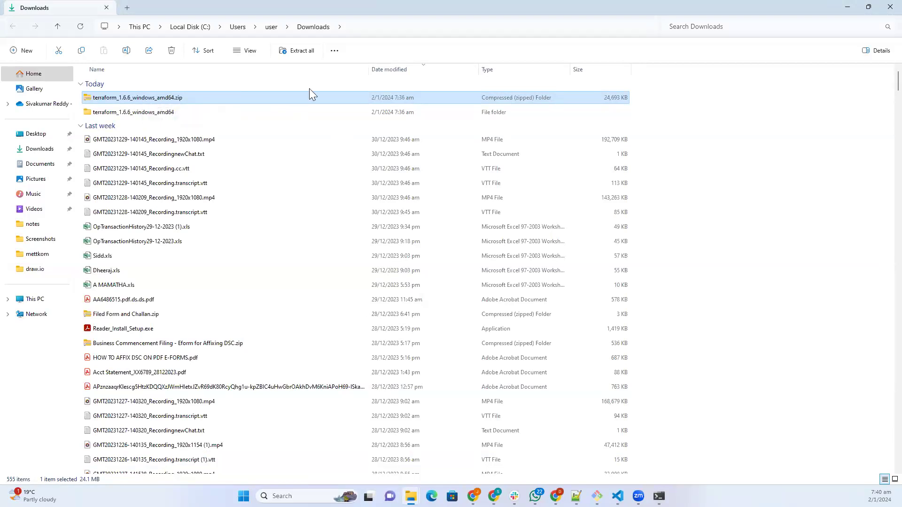
key("alt+Tab")
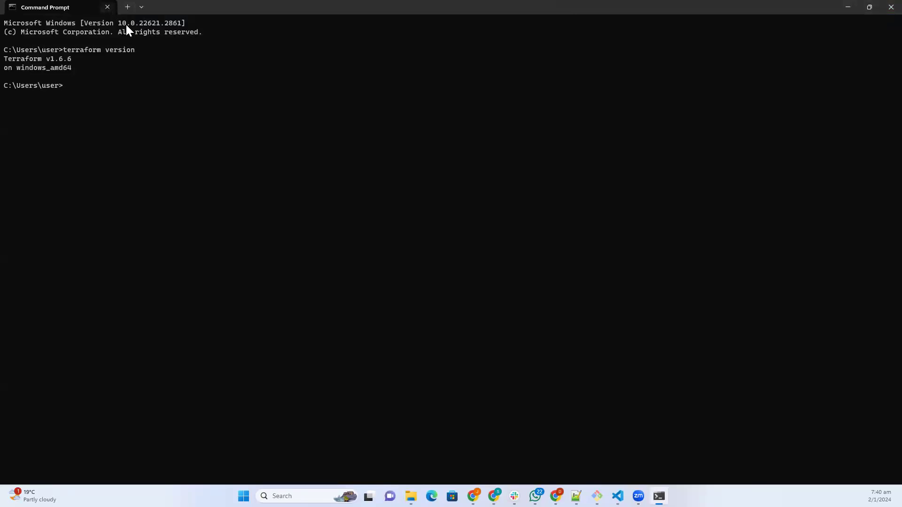
Switch to the terraform.drawio diagram in the browser, insert the dark blue laptop shape, enlarge it, and move it toward the page's left edge
key("alt+Tab")
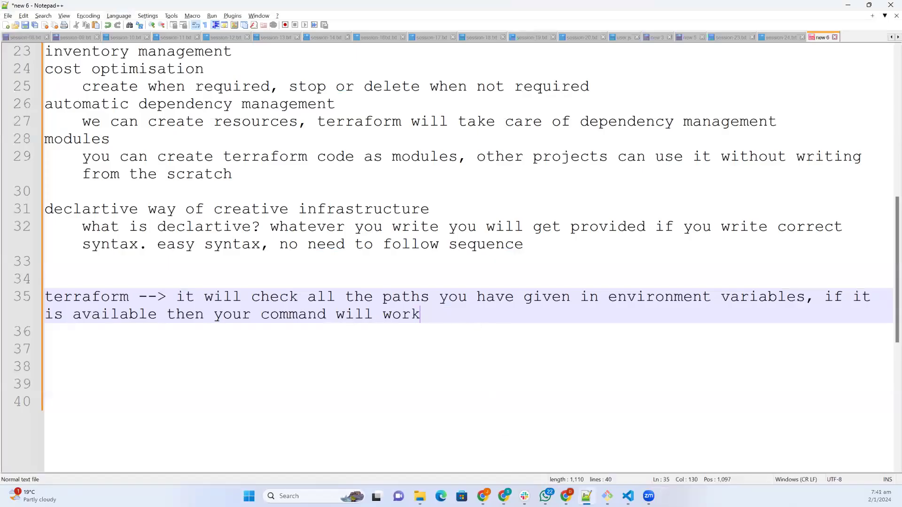
key("alt+Tab")
left_click(379, 11)
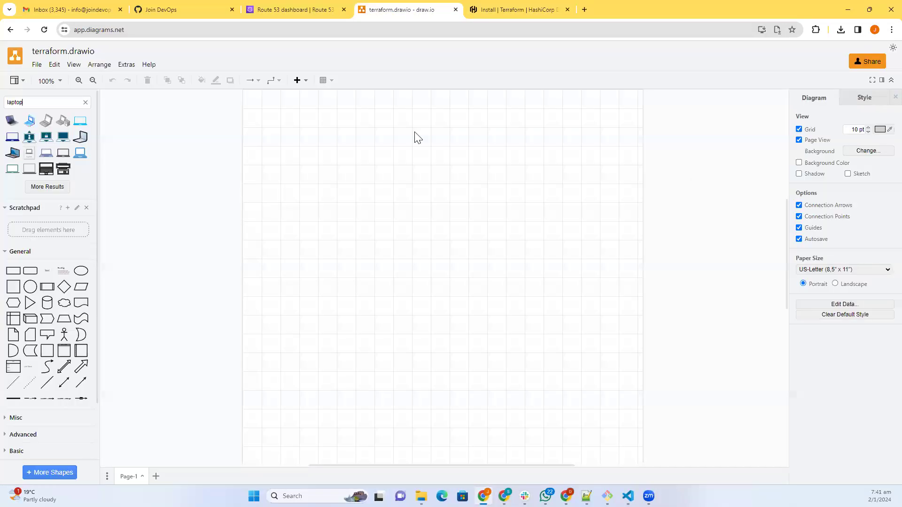
left_click(13, 138)
left_click_drag(427, 264, 297, 185)
left_click_drag(348, 236, 303, 235)
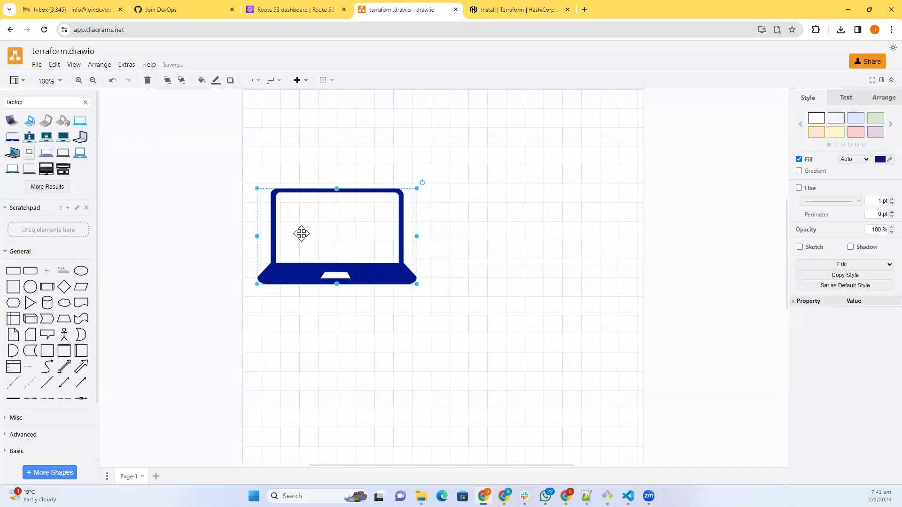
Add an ellipse to the diagram and place it in the upper left of the laptop's screen
left_click(81, 272)
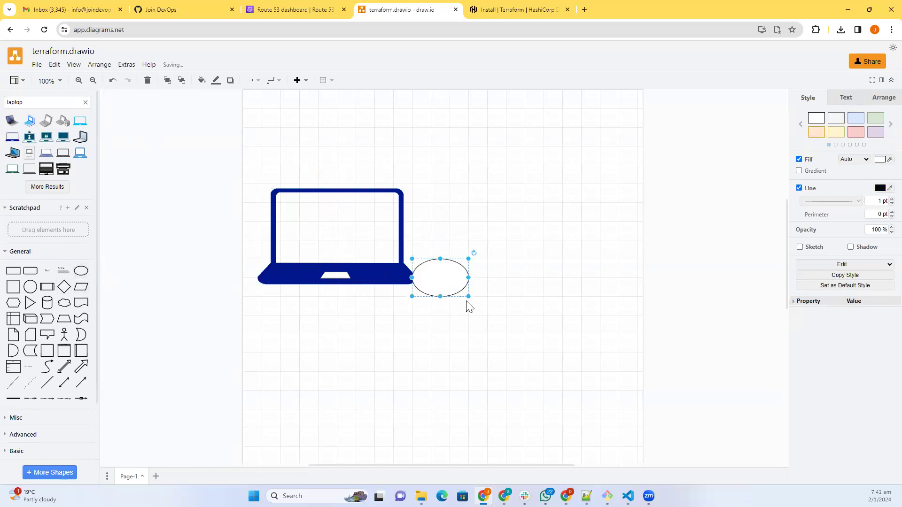
left_click_drag(444, 284, 308, 219)
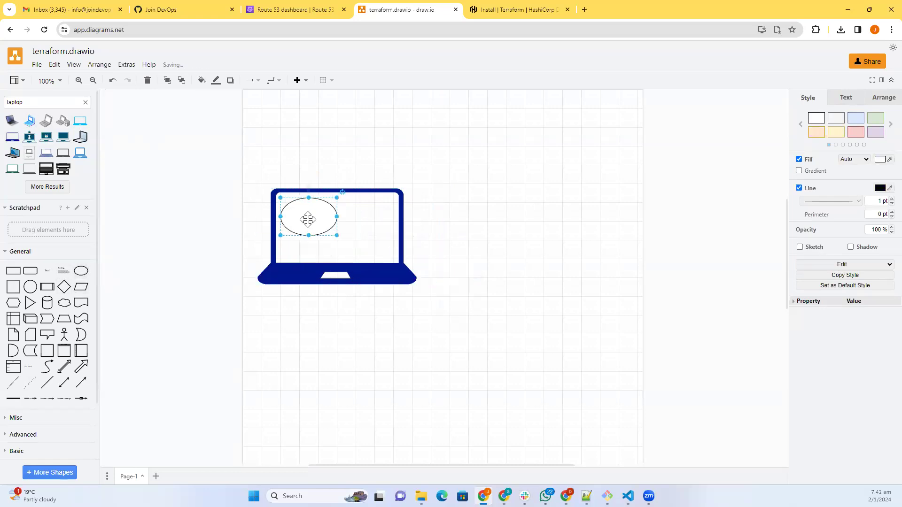
Label the ellipse on the laptop's screen "terraform.exe" in bold text
double_click(308, 219)
type("terraform exe")
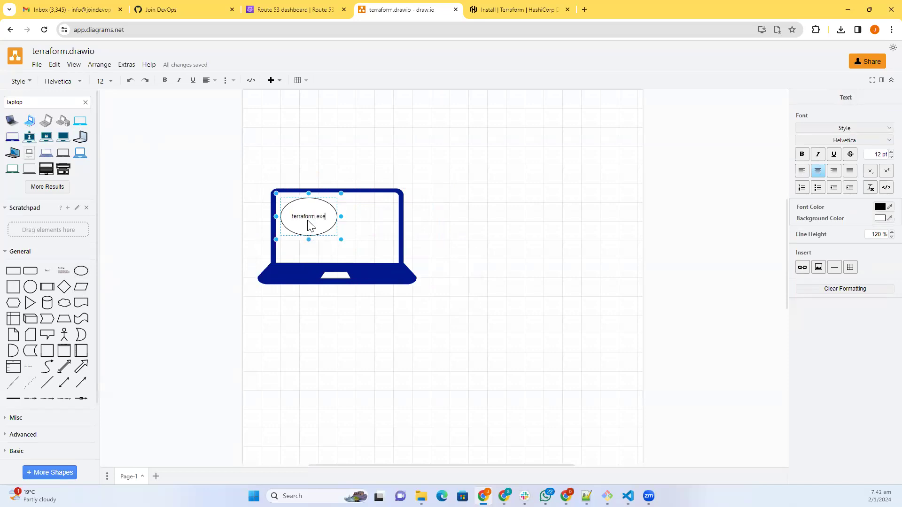
key("ctrl+a")
left_click(537, 218)
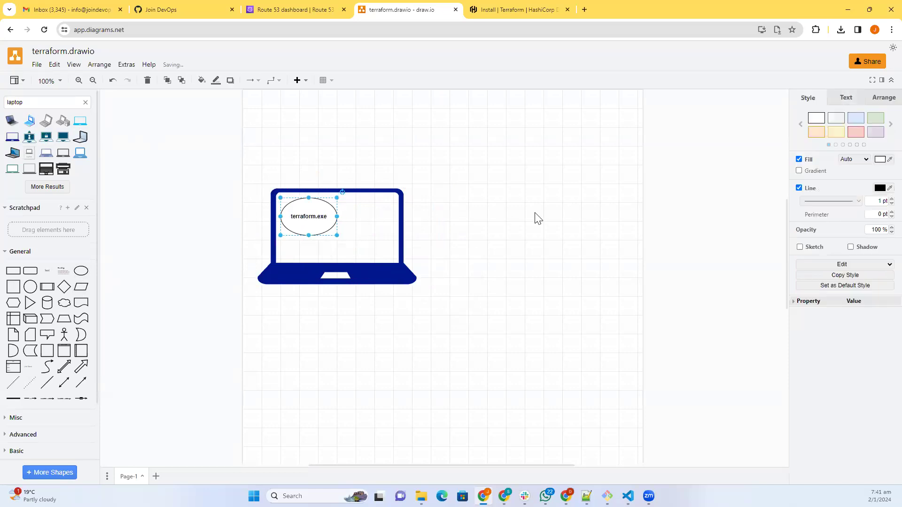
Shrink the terraform.exe ellipse slightly so it fits closely around its label
key("ctrl+Tab")
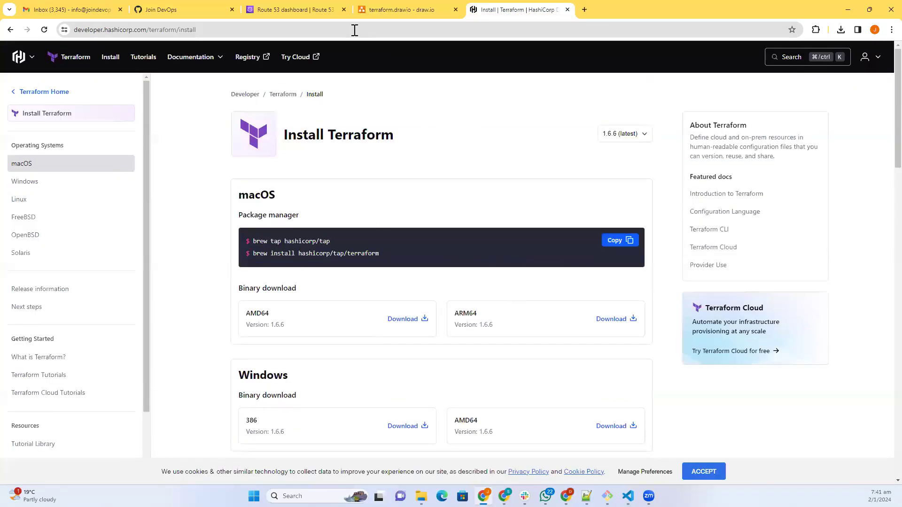
left_click(390, 8)
left_click(323, 217)
left_click_drag(338, 241, 333, 236)
left_click(528, 251)
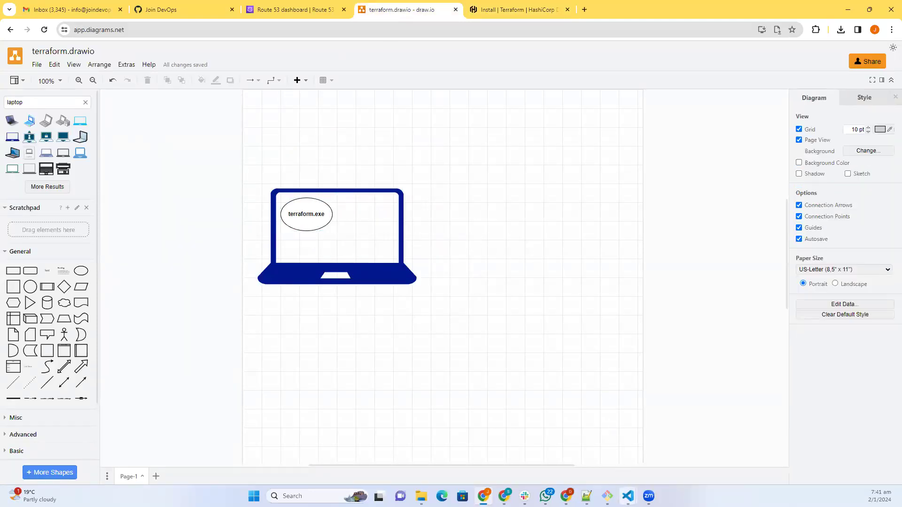
Search the web for "vscode" in a new browser tab and capture a snip of the Visual Studio Code logo
mouse_move(628, 496)
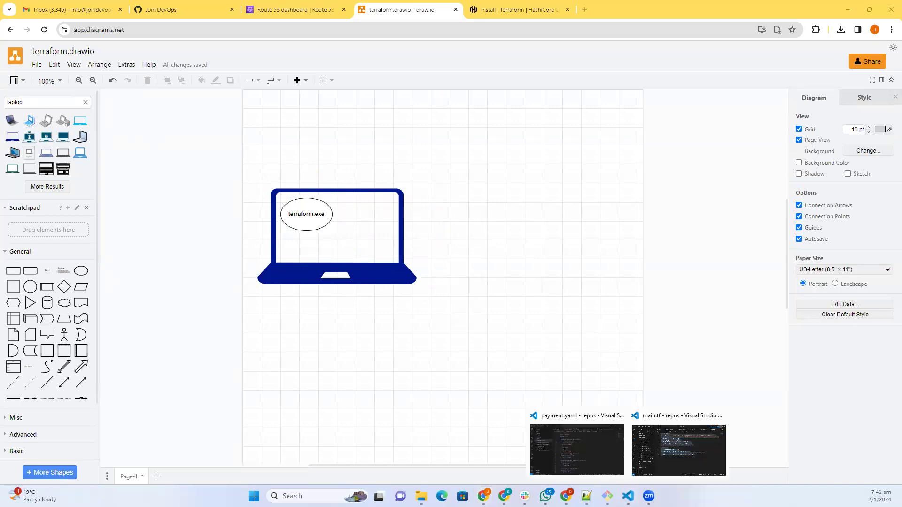
left_click(572, 441)
key("alt+Tab")
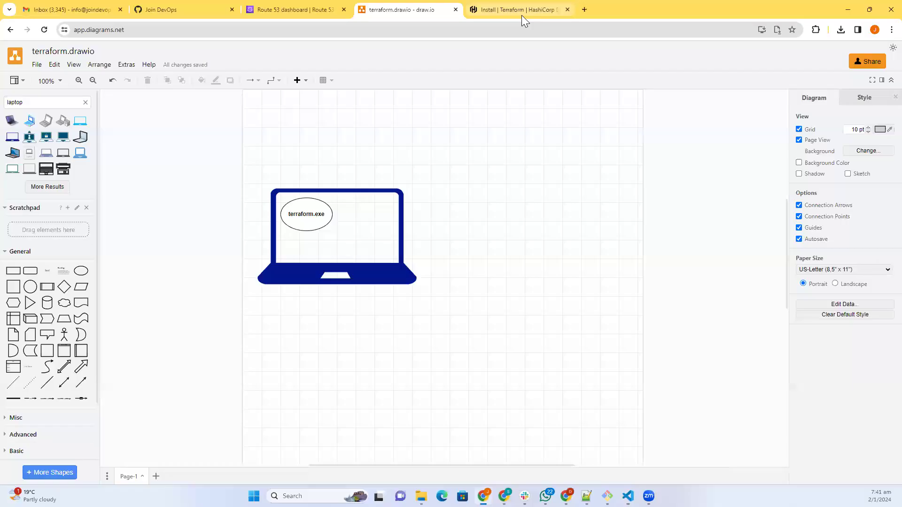
left_click(581, 12)
type("vscode")
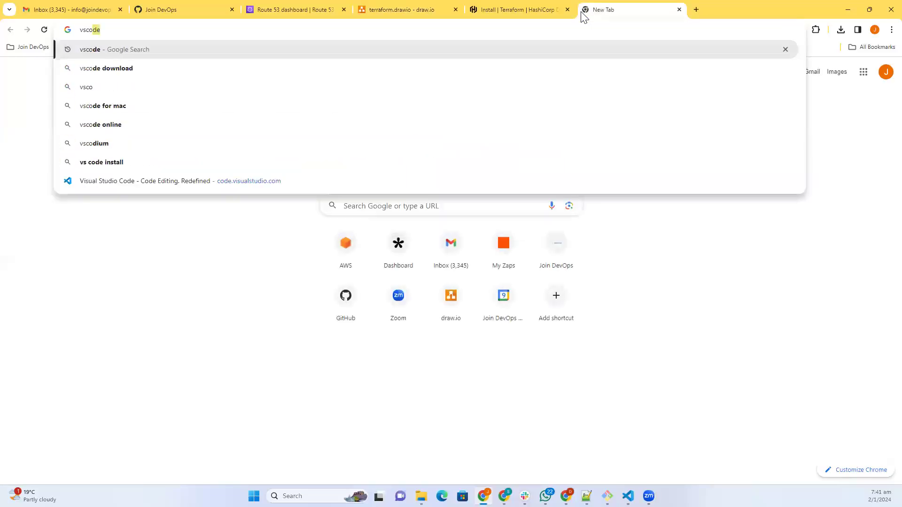
key("Return")
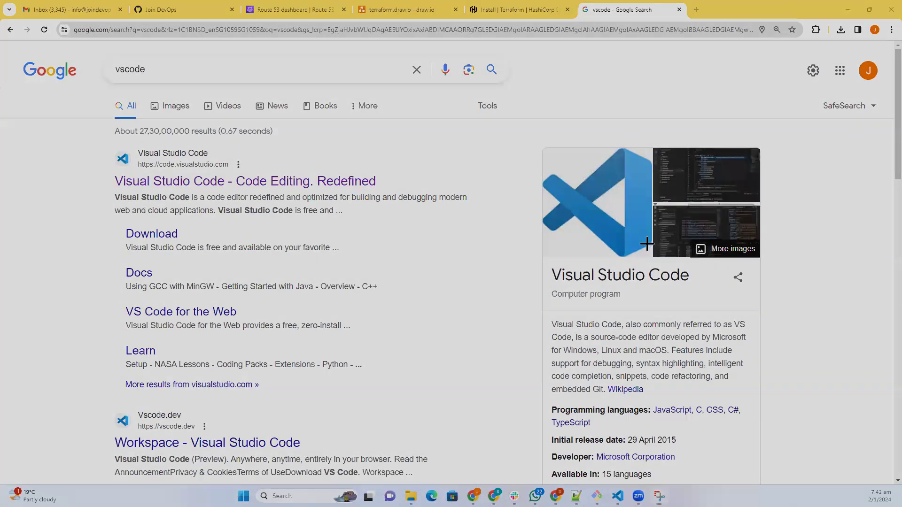
left_click_drag(542, 149, 654, 258)
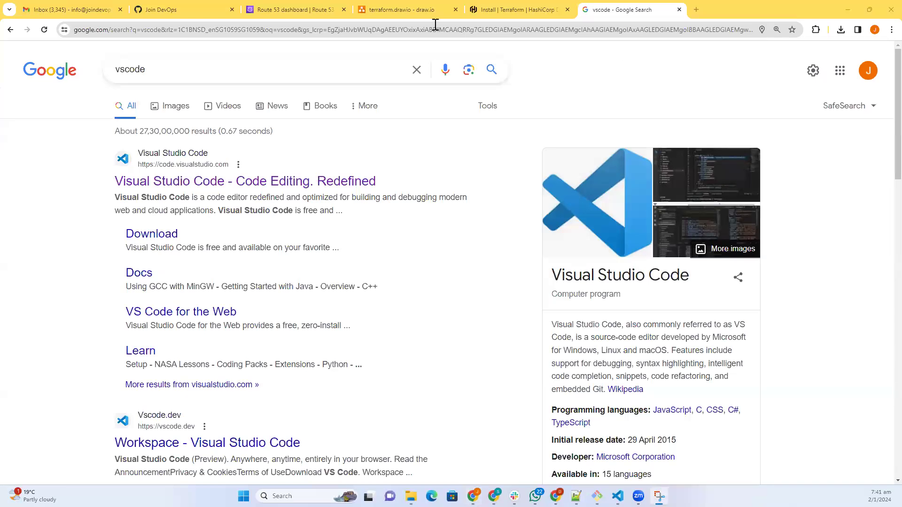
Paste the Visual Studio Code logo into the terraform.drawio diagram and place it on the laptop's screen beside the terraform.exe ellipse
left_click(426, 10)
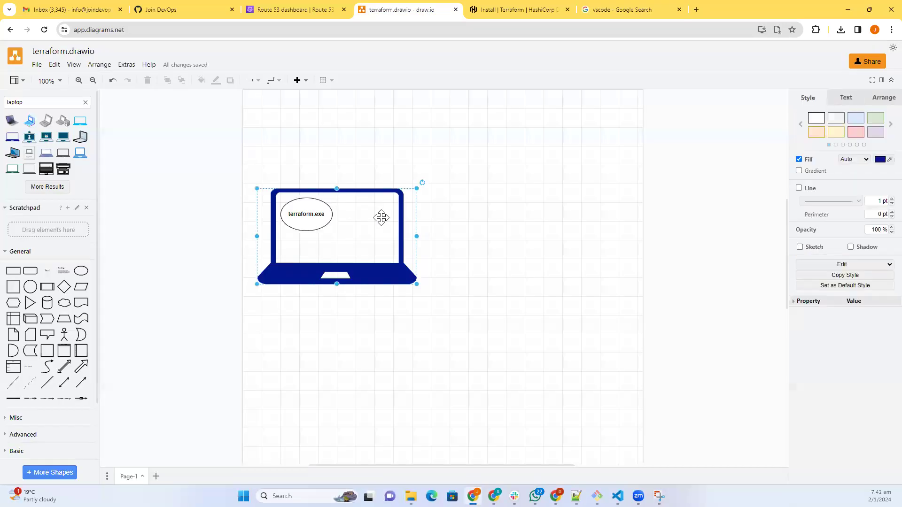
key("ctrl+v")
left_click_drag(491, 325, 368, 220)
left_click(407, 227)
left_click(537, 241)
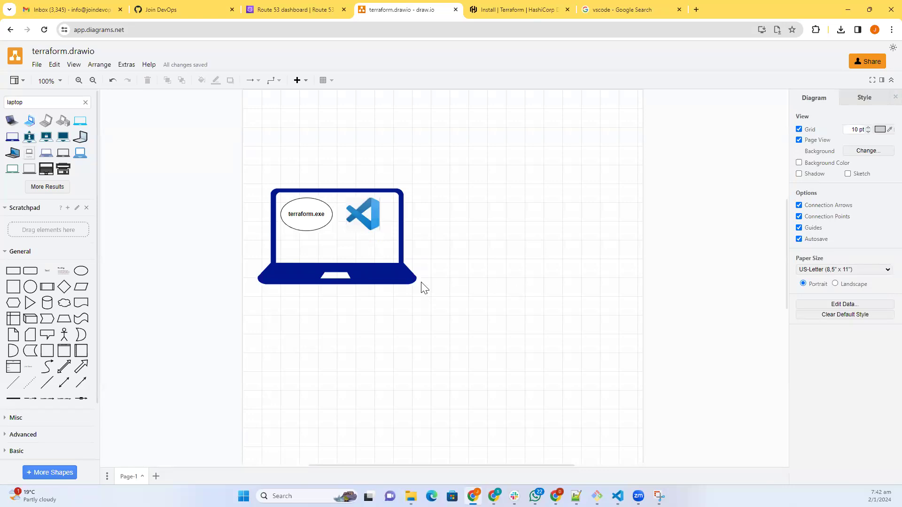
Search the shape library for "git", insert the blue GitHub icon, and place it enlarged above the laptop
left_click(14, 106)
type("git")
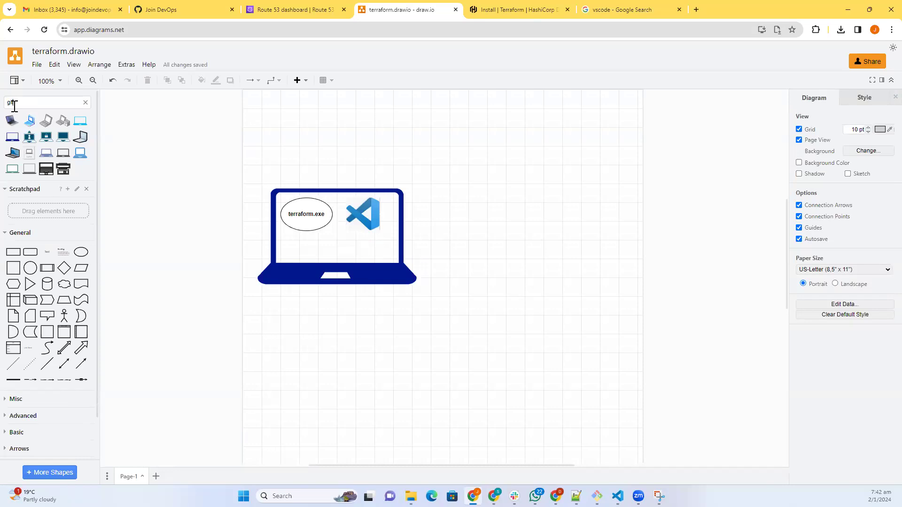
left_click(29, 123)
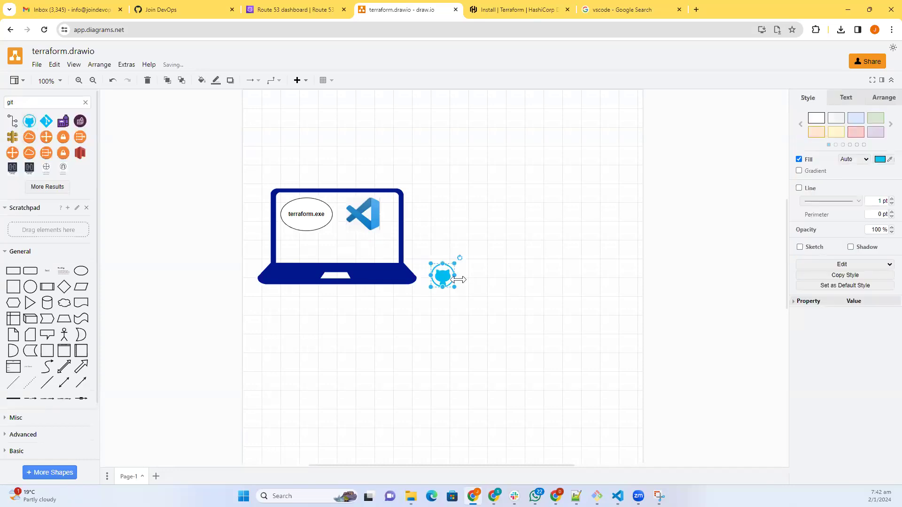
left_click_drag(442, 276, 370, 128)
left_click(474, 167)
Connect the Visual Studio Code logo to the GitHub icon with an arrow and move the logo slightly away from the ellipse
left_click(366, 206)
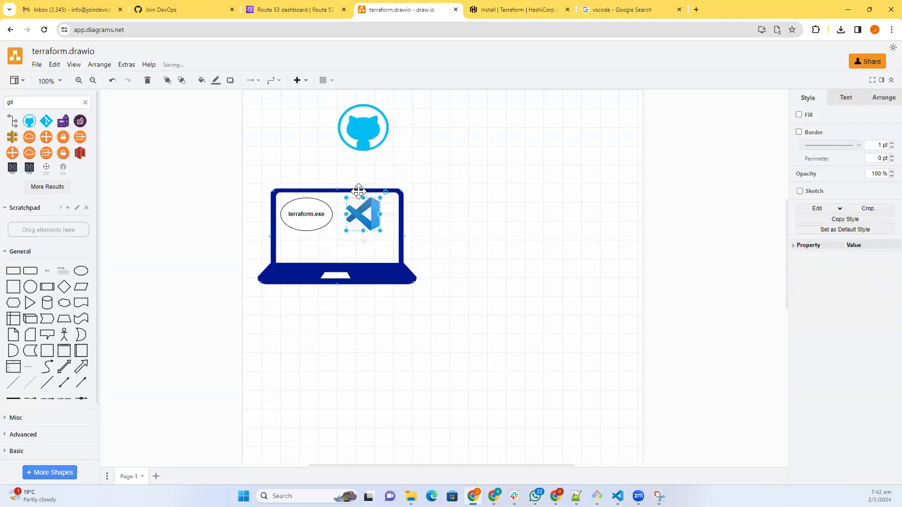
left_click_drag(365, 187, 365, 139)
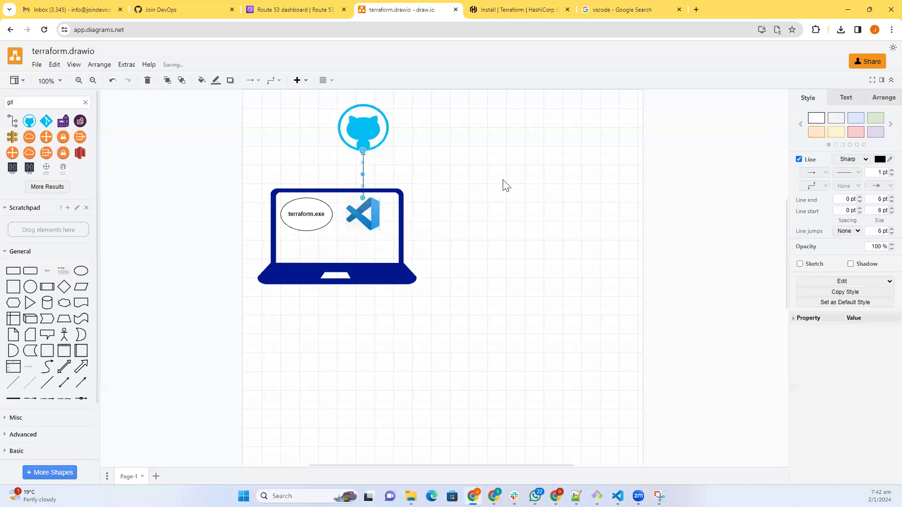
left_click(504, 190)
left_click_drag(381, 217, 390, 219)
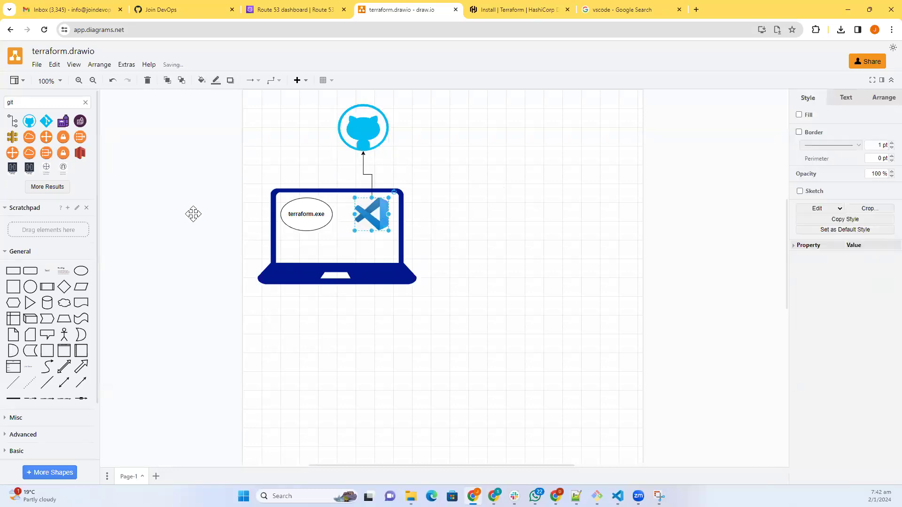
Add a rectangle to the diagram, enlarge it, and place it to the right of the laptop
left_click(193, 212)
left_click(13, 271)
left_click_drag(442, 288, 530, 325)
left_click_drag(568, 257, 619, 257)
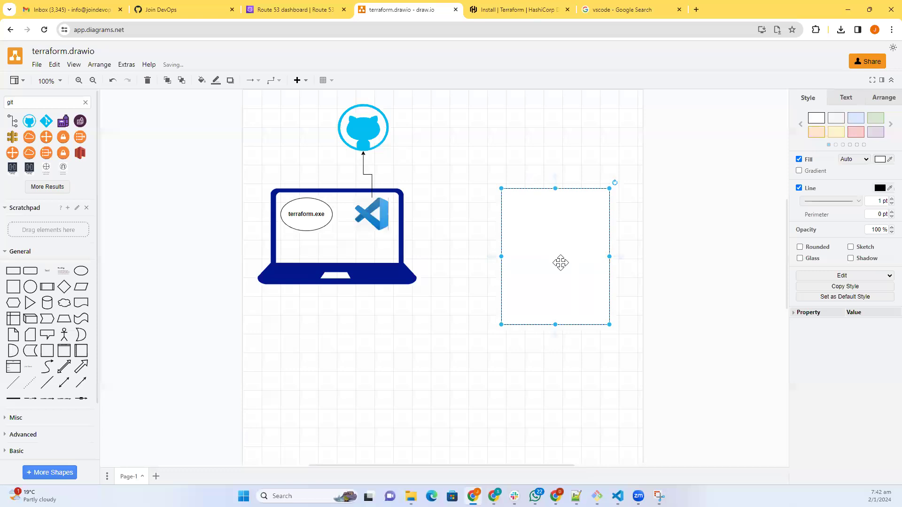
Label the large rectangle "AWS Account" in bold text
double_click(561, 263)
type("AWS ")
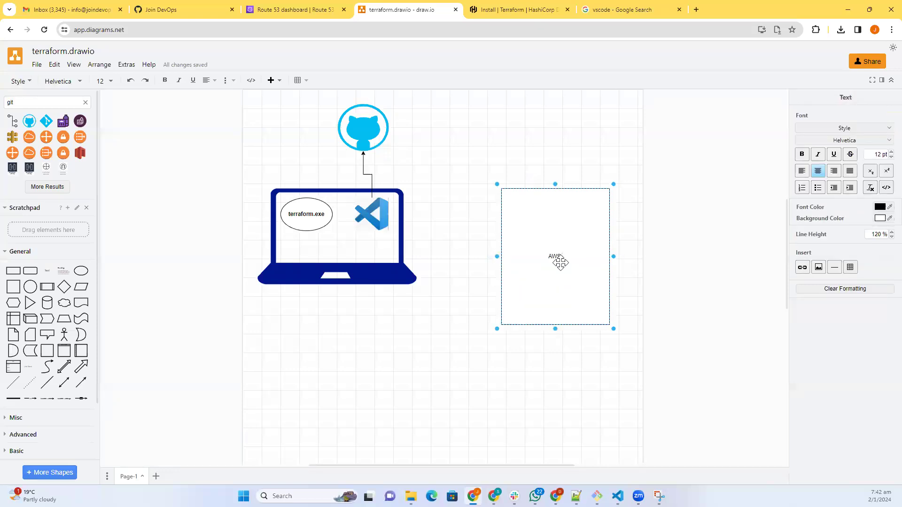
type("d")
key("ctrl+a")
key("ctrl+b")
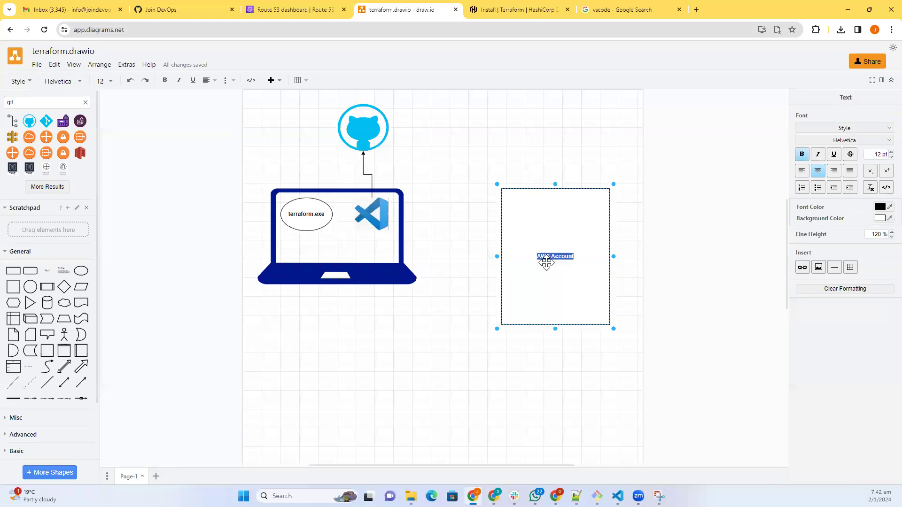
left_click(377, 339)
Draw an arrow from the terraform.exe ellipse to the Visual Studio Code logo
left_click_drag(330, 226, 362, 212)
left_click(394, 366)
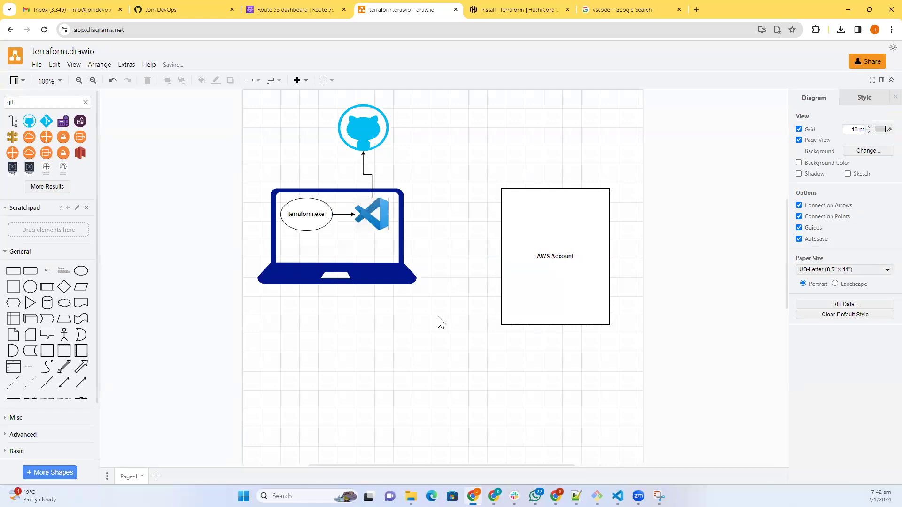
left_click(524, 224)
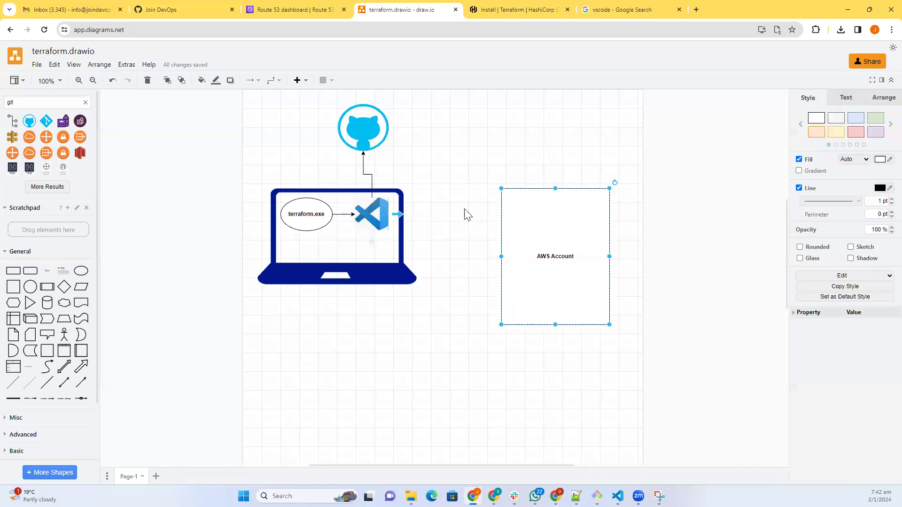
left_click(438, 357)
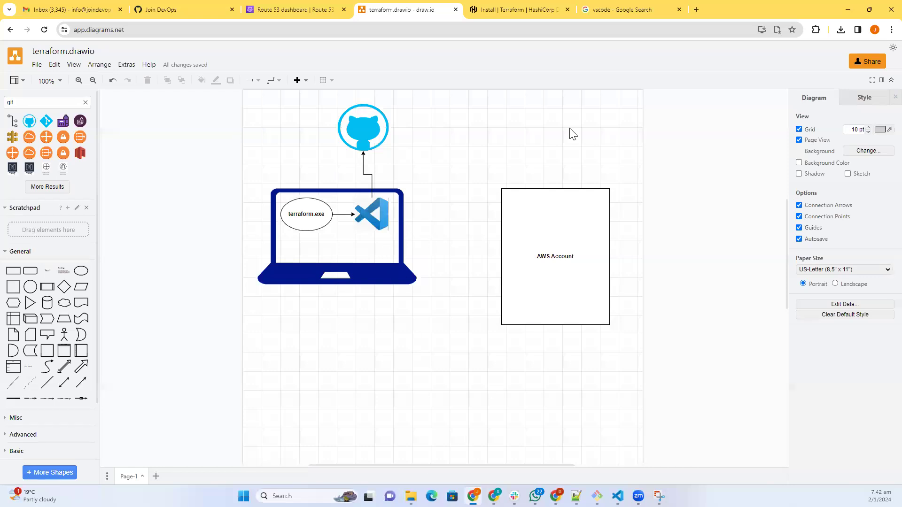
Search the web for "aws cli" in the vscode search tab, open the AWS Command Line Interface page, and skim its usage examples
left_click(615, 16)
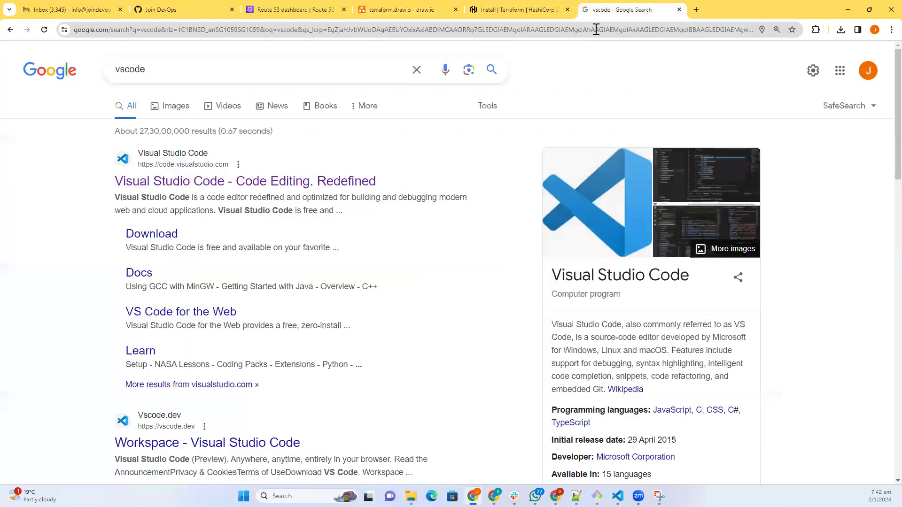
left_click(596, 30)
type("aws ")
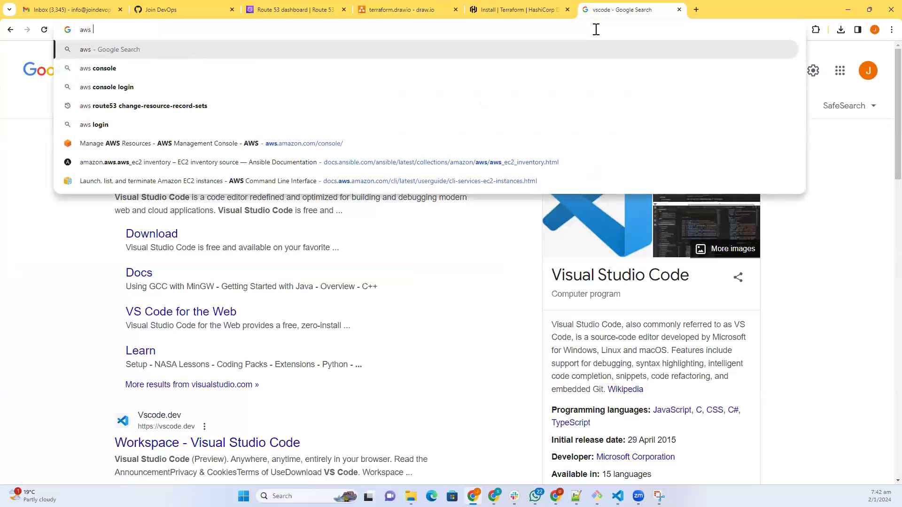
type("cli")
key("Return")
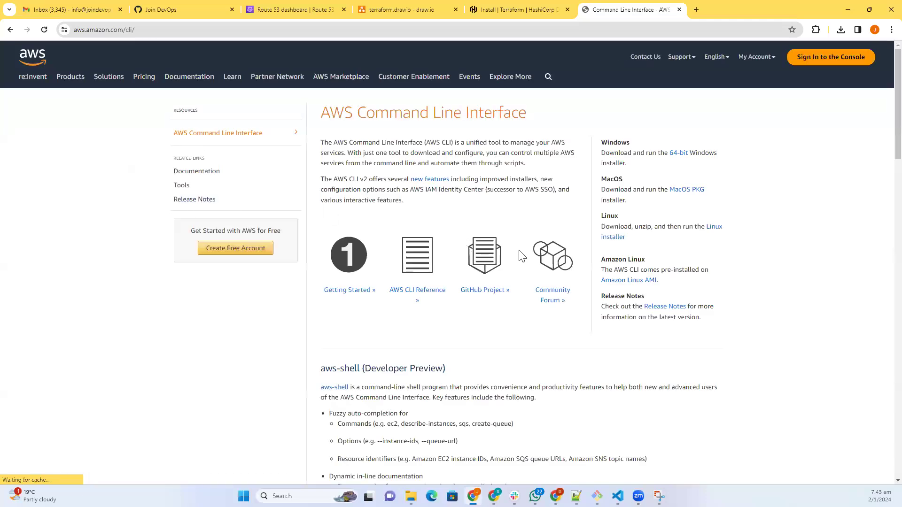
scroll(416, 228, "down", 4)
scroll(421, 226, "down", 20)
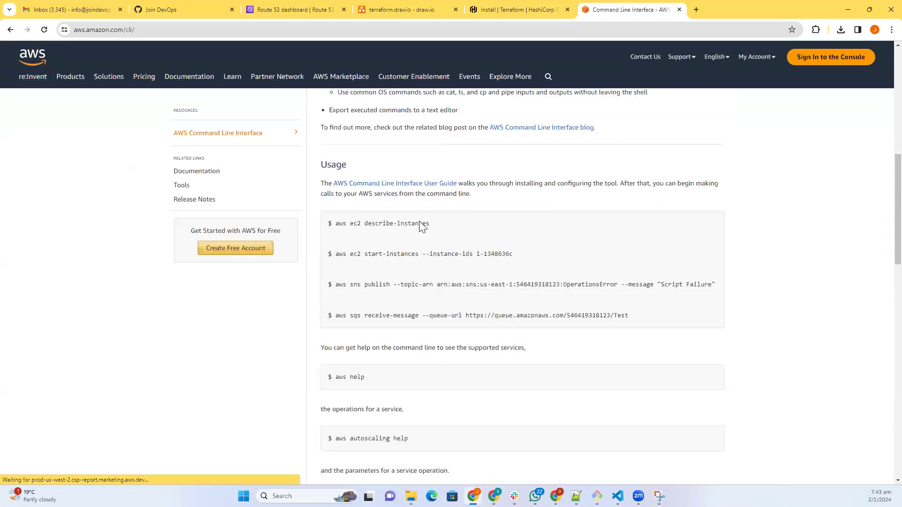
scroll(421, 226, "up", 20)
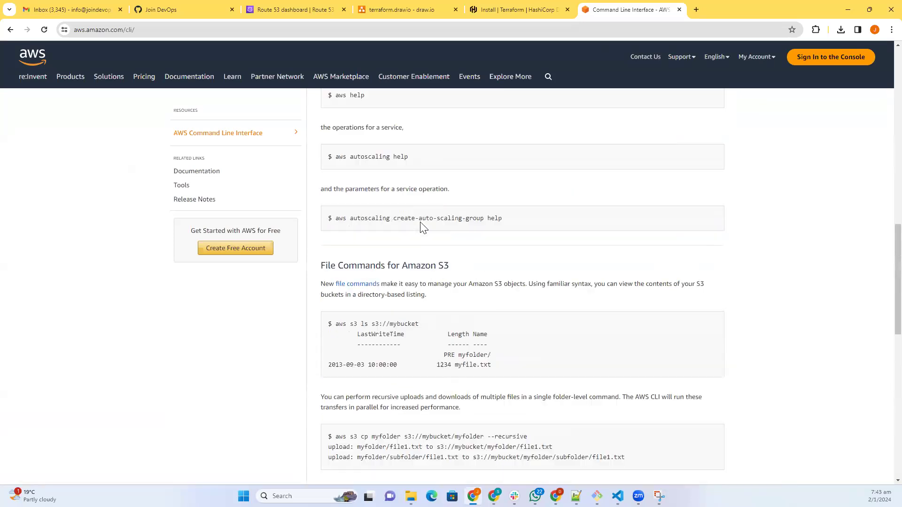
Return to the search results, search for "aws cli install", and open the AWS CLI install/update guide
left_click(10, 29)
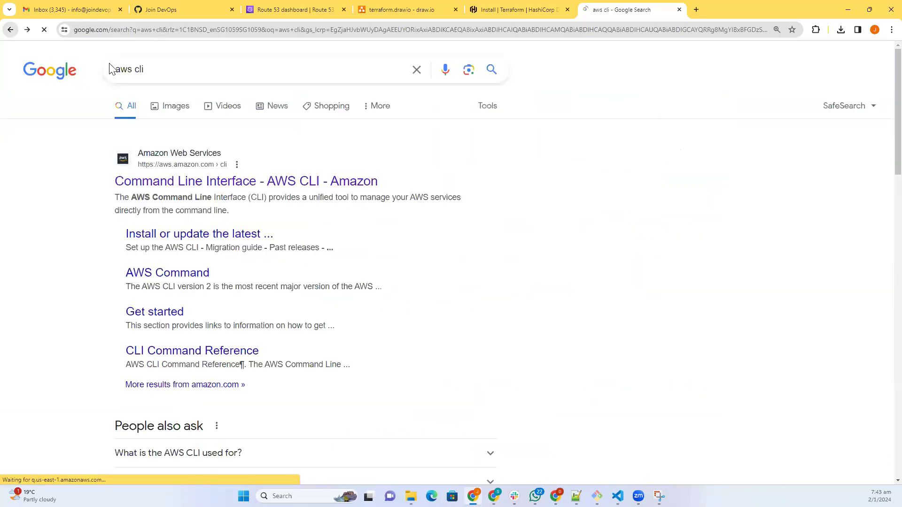
left_click(201, 69)
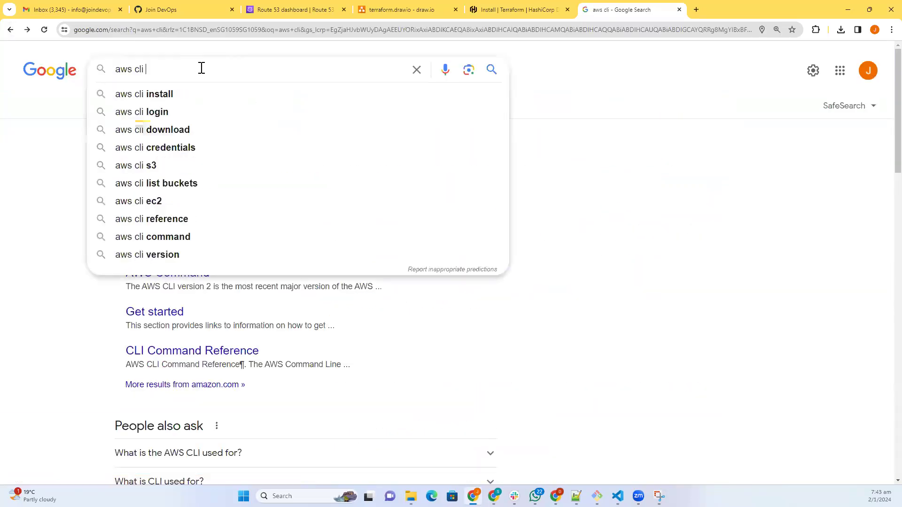
key("Down")
key("Return")
left_click(200, 186)
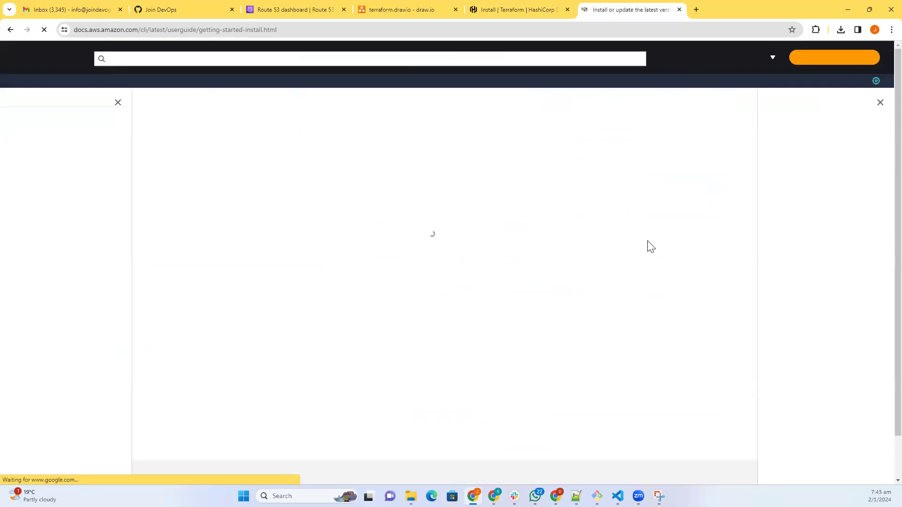
Expand the macOS section of the install guide and read its installer options, including the command line installer for all users
scroll(218, 310, "down", 3)
left_click(218, 308)
scroll(417, 353, "down", 3)
scroll(416, 350, "down", 2)
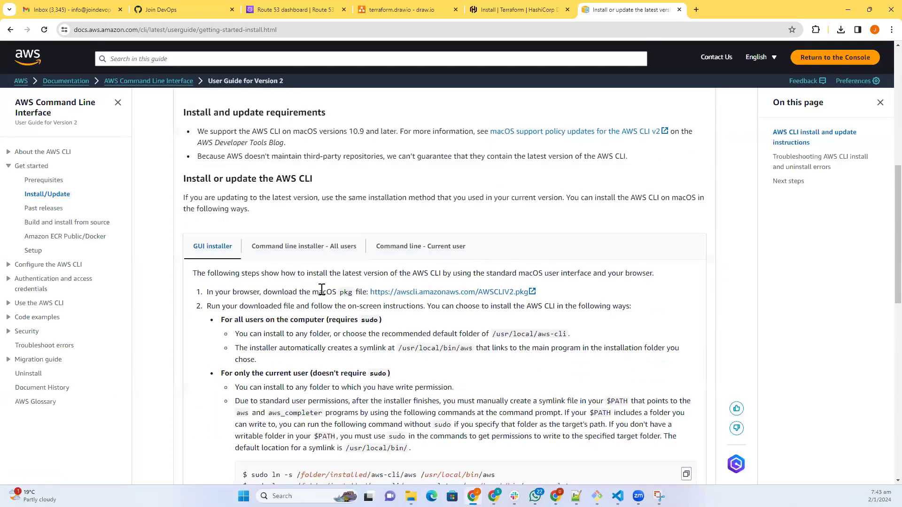
scroll(321, 289, "down", 3)
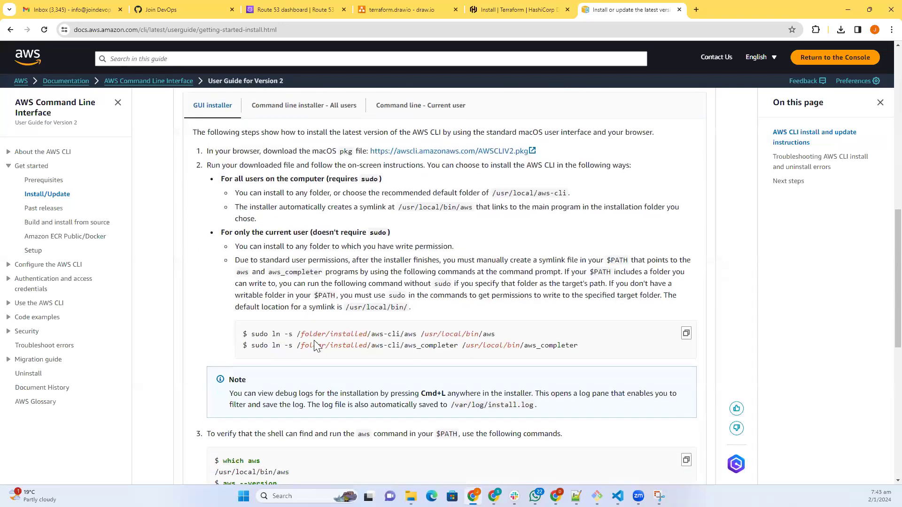
scroll(318, 347, "up", 1)
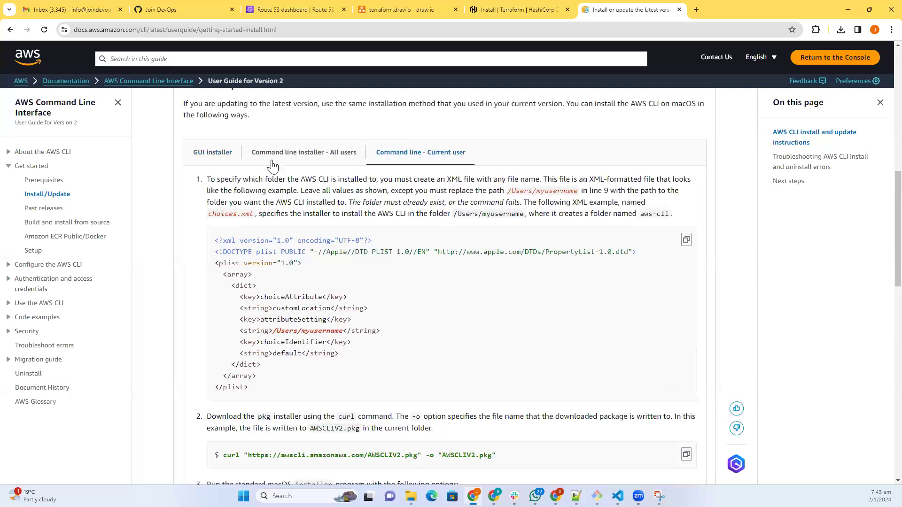
left_click(283, 153)
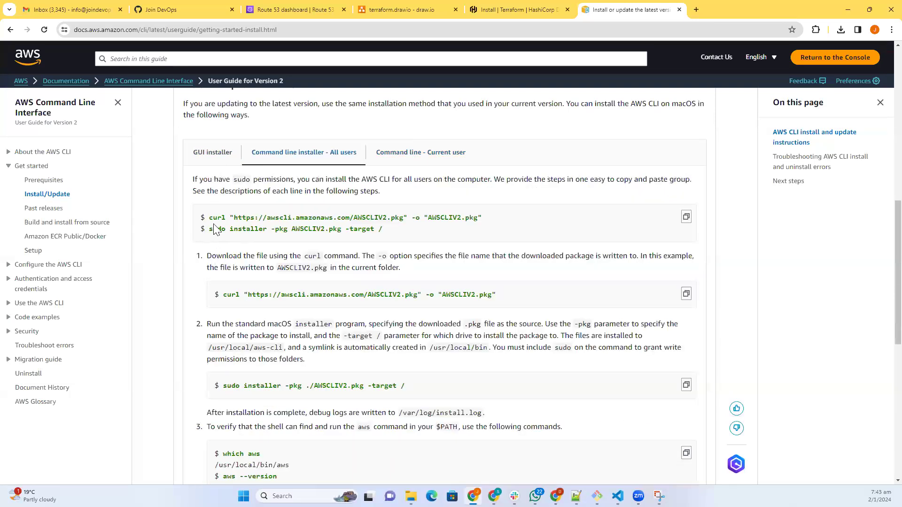
scroll(262, 311, "down", 3)
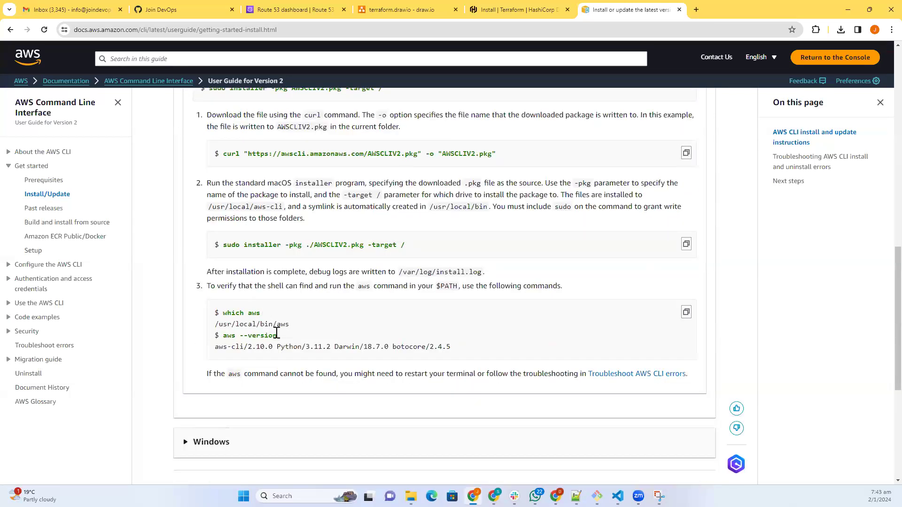
Examine the curl and sudo installer commands for all users in the macOS section of the install guide
scroll(277, 343, "up", 1)
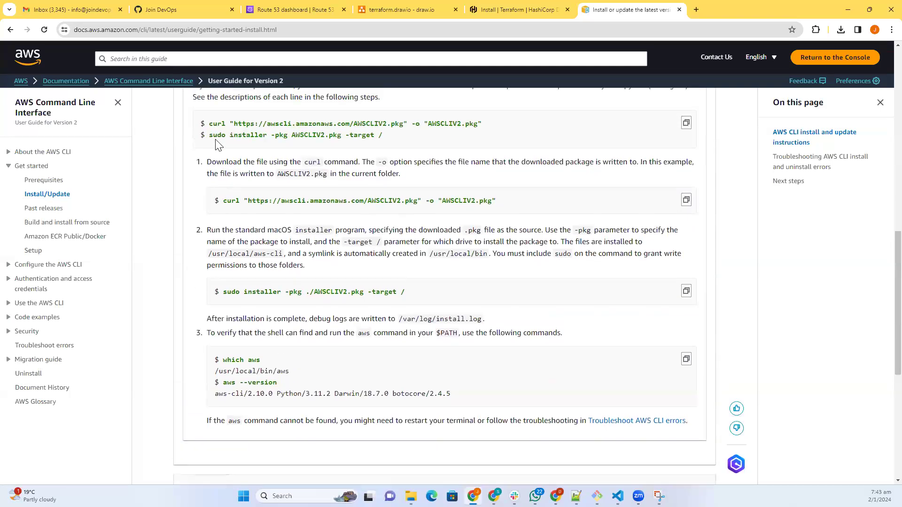
left_click_drag(210, 124, 428, 162)
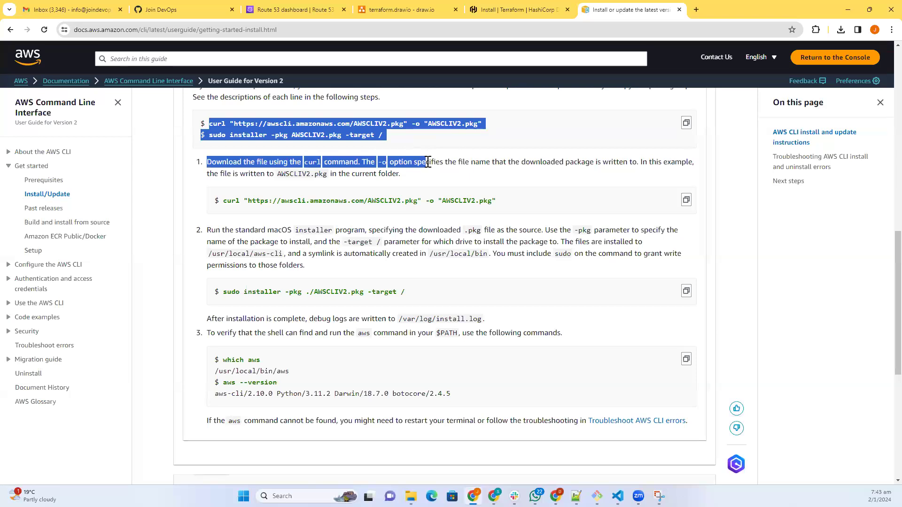
left_click(312, 174)
scroll(328, 256, "down", 2)
Collapse the macOS section, expand the Windows section, and download the AWSCLIV2.msi installer
scroll(328, 256, "up", 7)
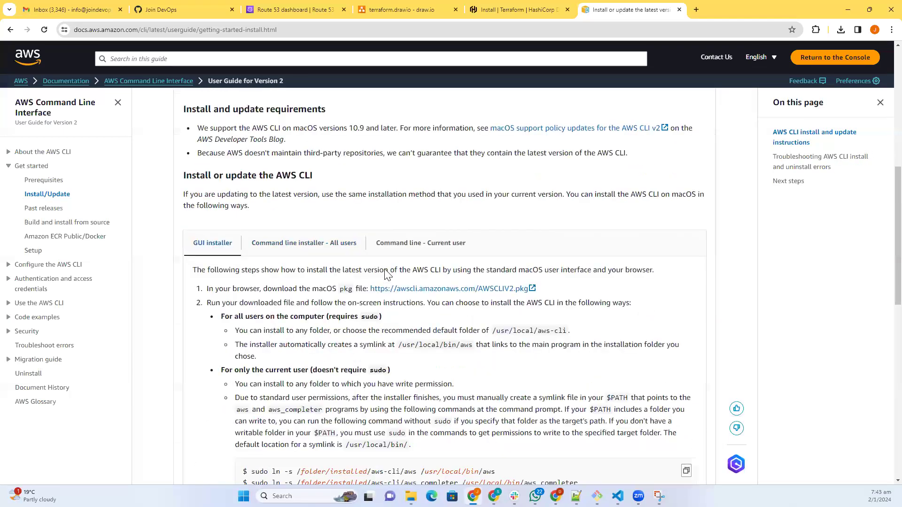
scroll(385, 278, "down", 3)
scroll(235, 274, "up", 6)
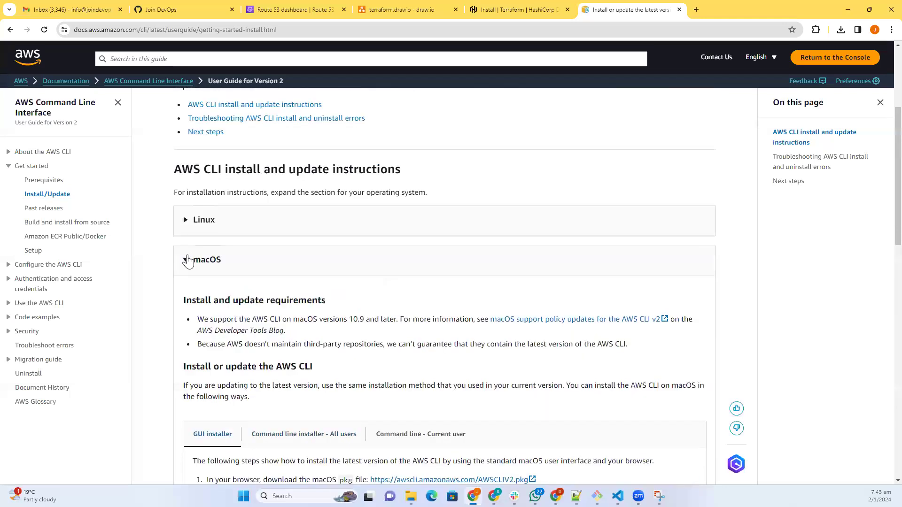
left_click(194, 258)
left_click(209, 301)
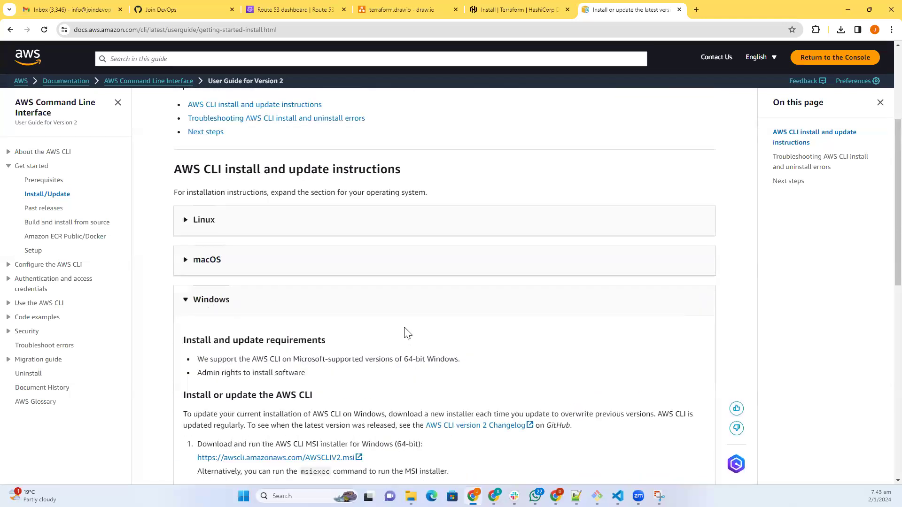
scroll(305, 347, "up", 2)
scroll(272, 362, "down", 5)
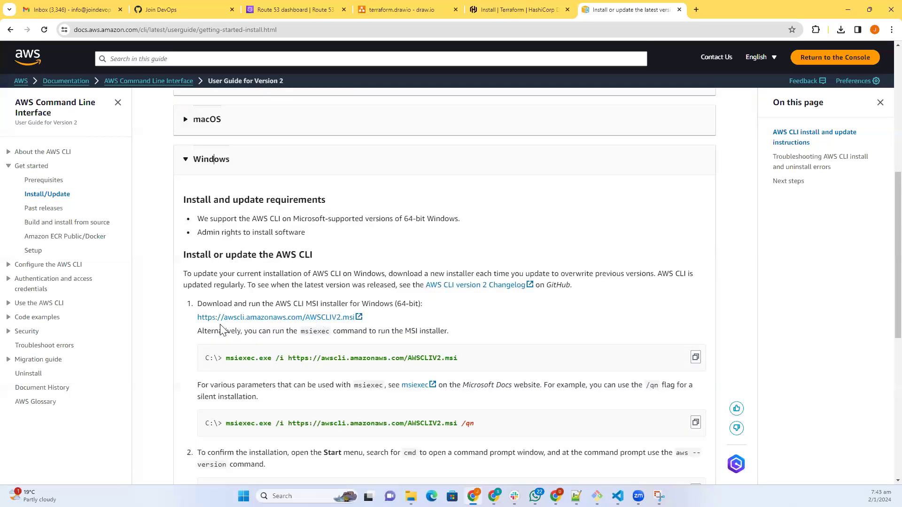
left_click(298, 322)
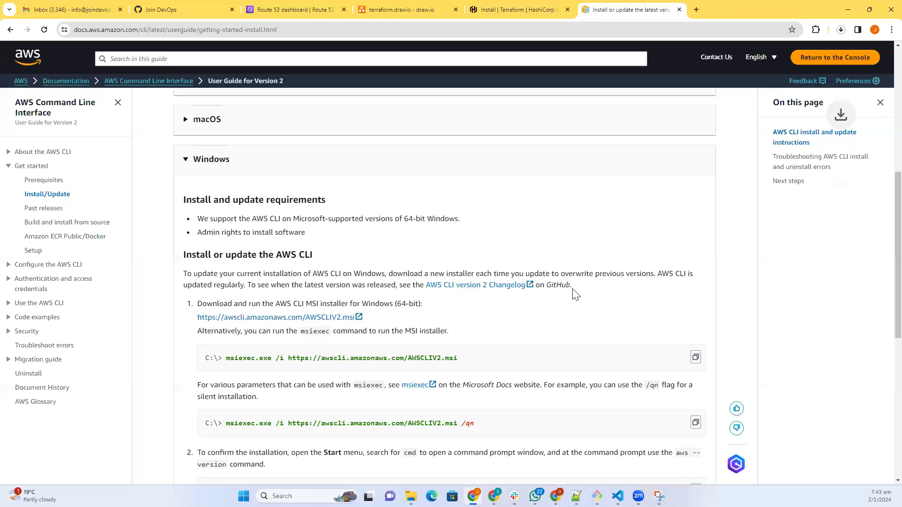
Run the downloaded AWSCLIV2.msi, accept the license terms, keep the default setup options, and start the installation with administrator approval
left_click(841, 29)
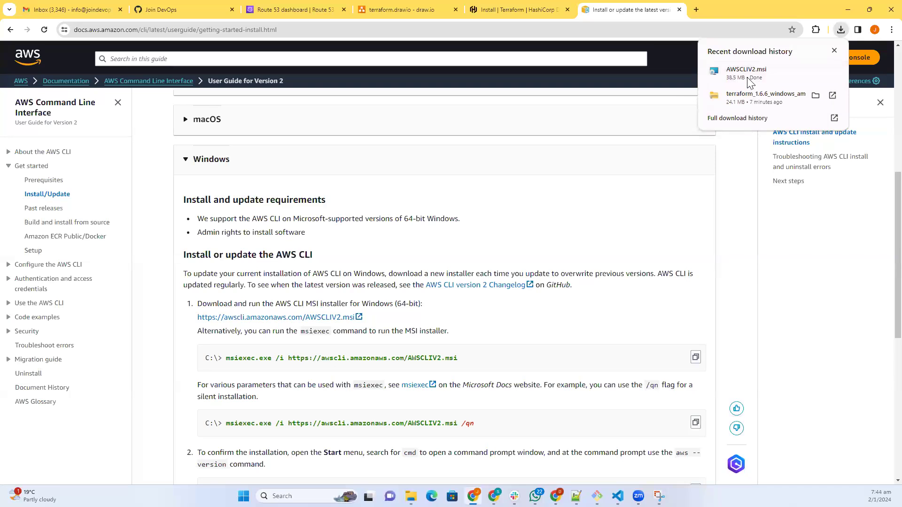
left_click(748, 72)
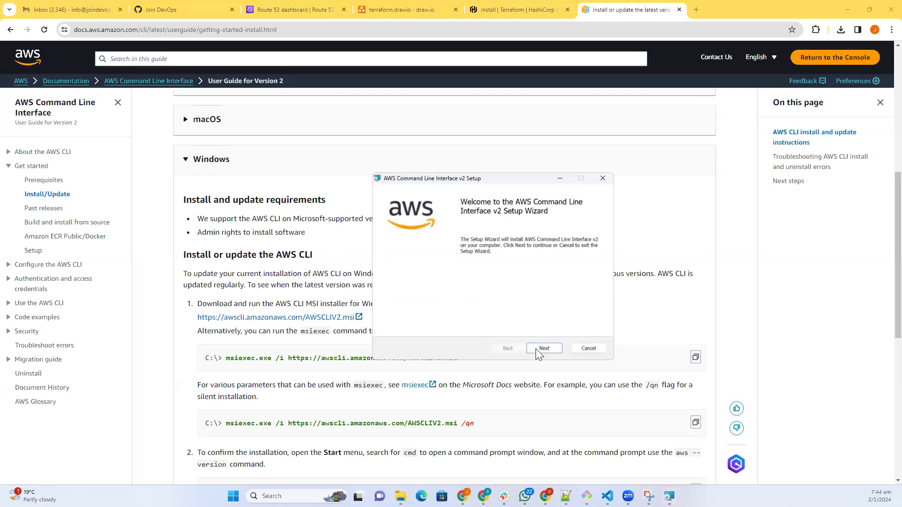
left_click(543, 349)
left_click(430, 325)
left_click(545, 349)
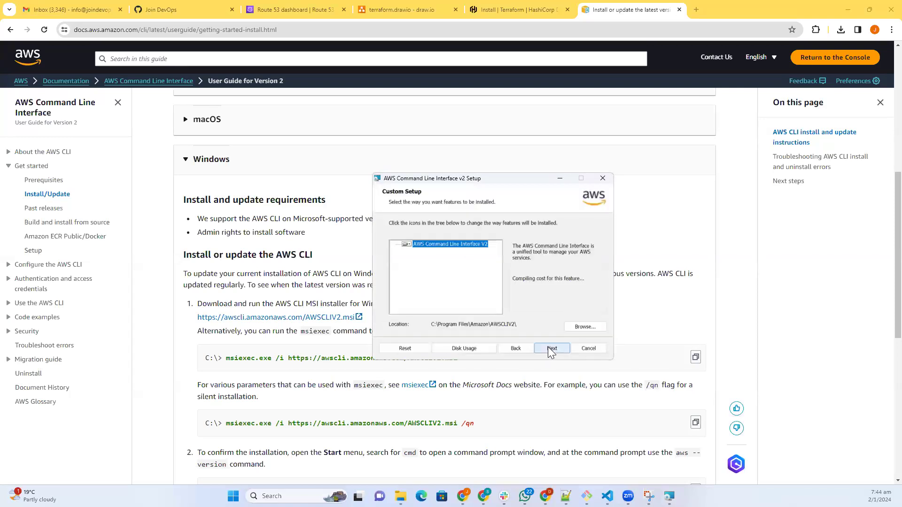
left_click(548, 350)
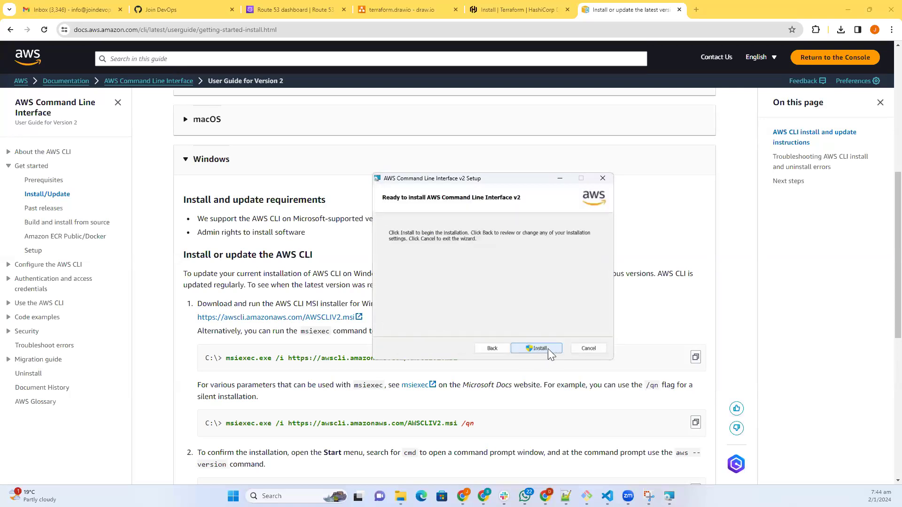
left_click(526, 349)
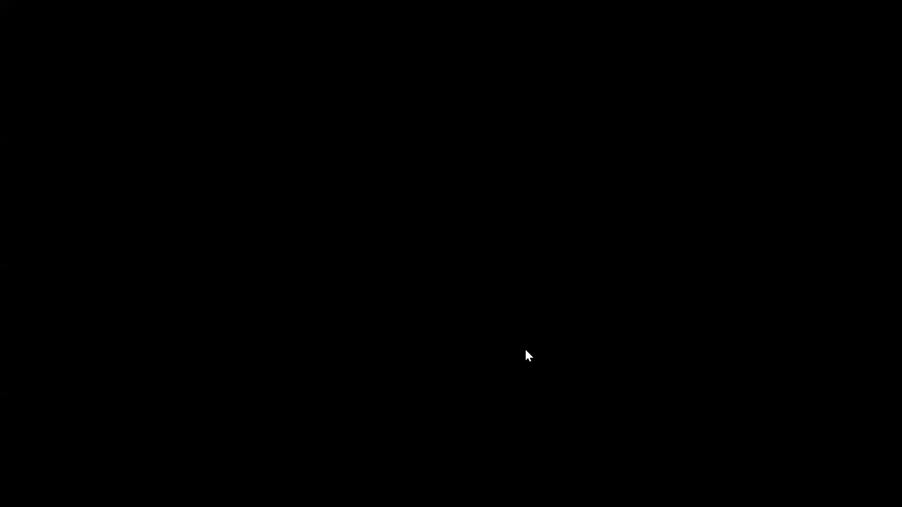
left_click(559, 368)
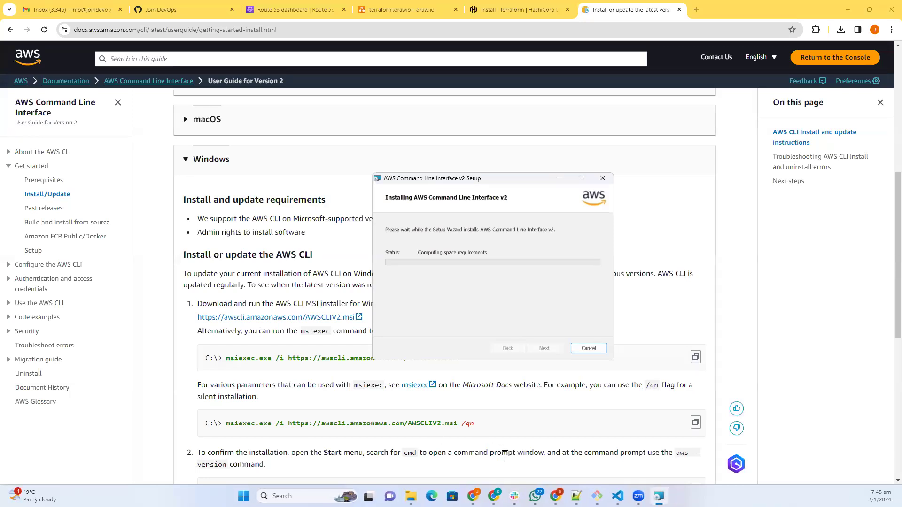
Bring up the Visual Studio Code windows showing payment.yaml and main.tf, and minimize them again
left_click(618, 497)
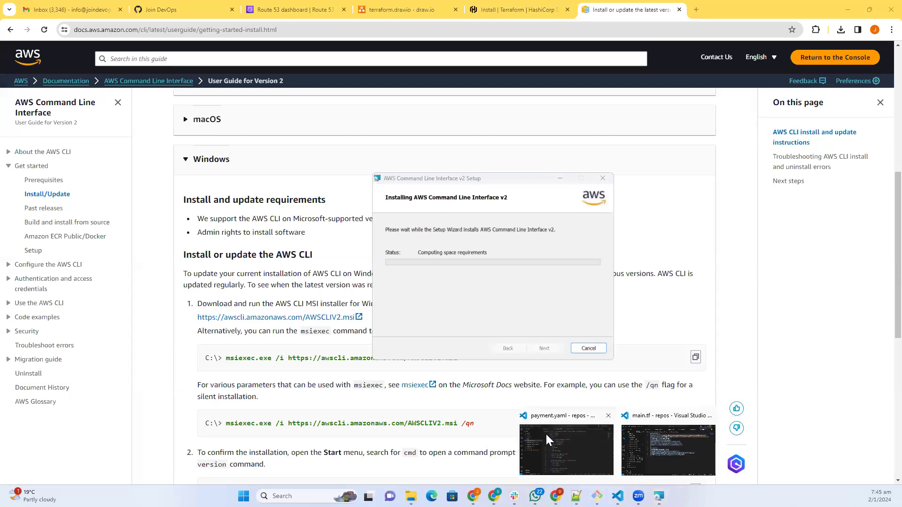
left_click(546, 434)
mouse_move(618, 497)
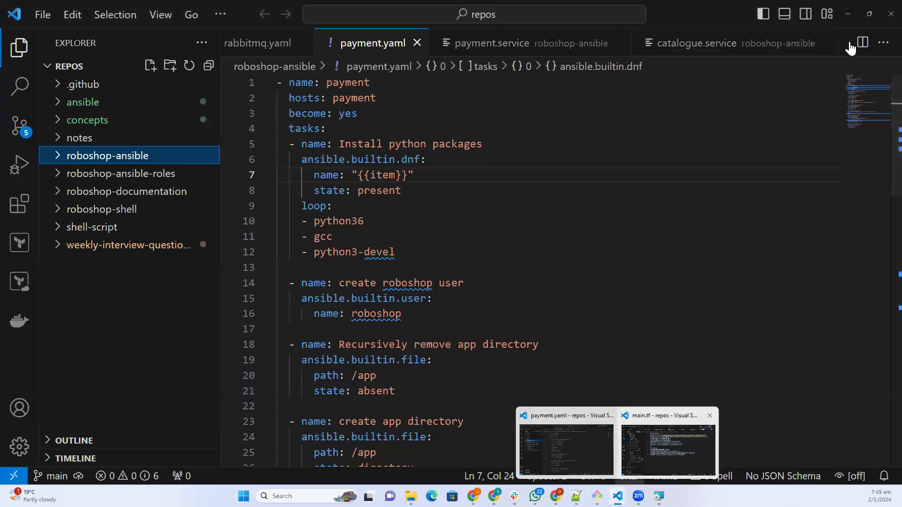
left_click(664, 433)
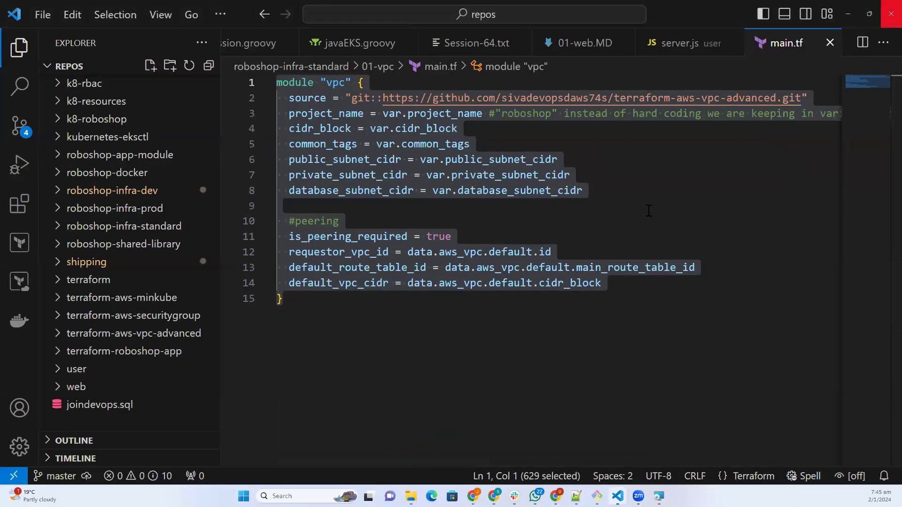
left_click(848, 14)
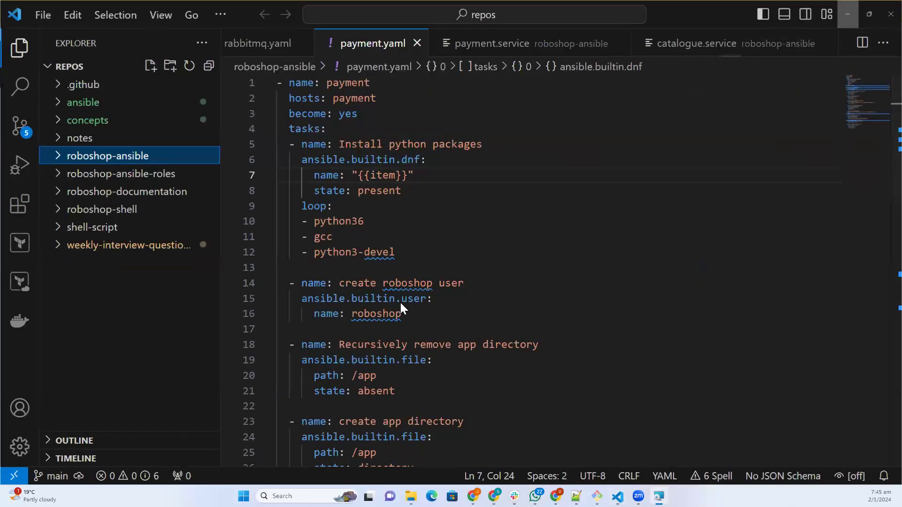
key("super+Down")
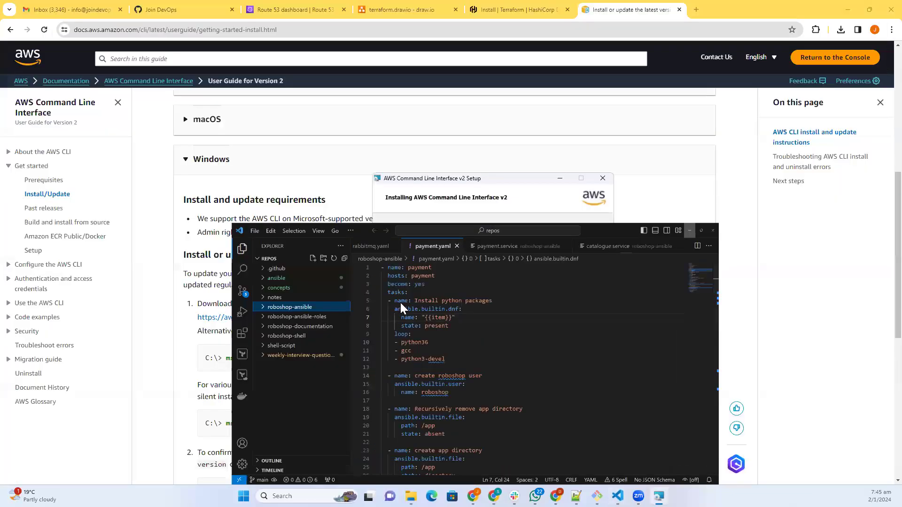
key("super+Down")
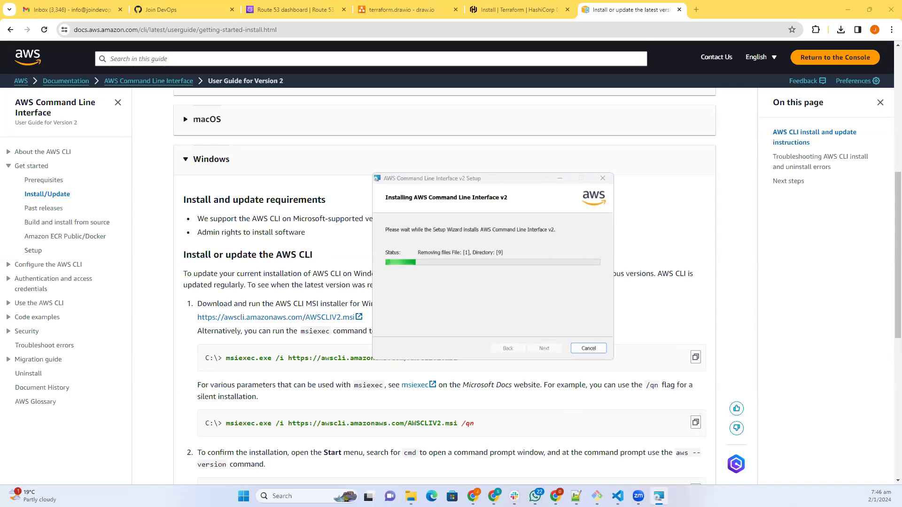
Switch to the Notepad++ notes and add the list items "1. install terraform" and "2. install aws cli" below the terraform path note
key("alt+Tab")
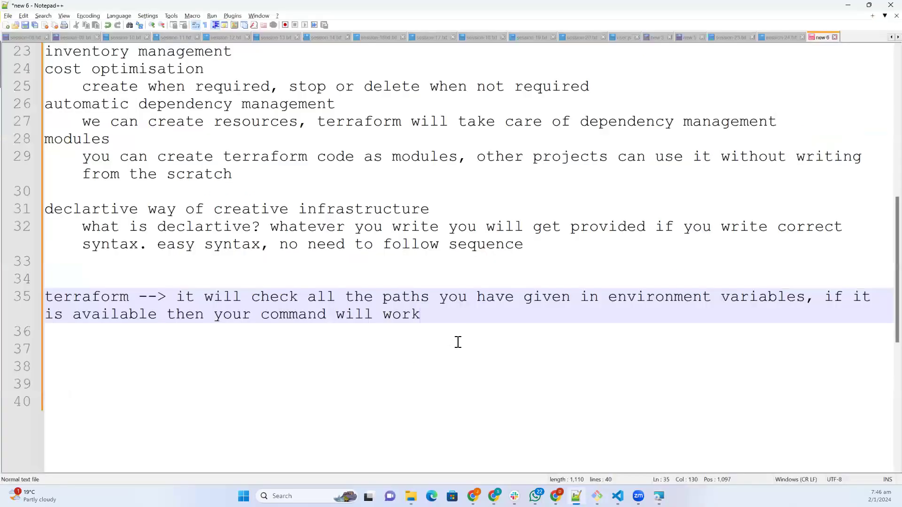
key("Return")
key("Return")
type("1. install ter")
key("Return")
key("Return")
type("2. ")
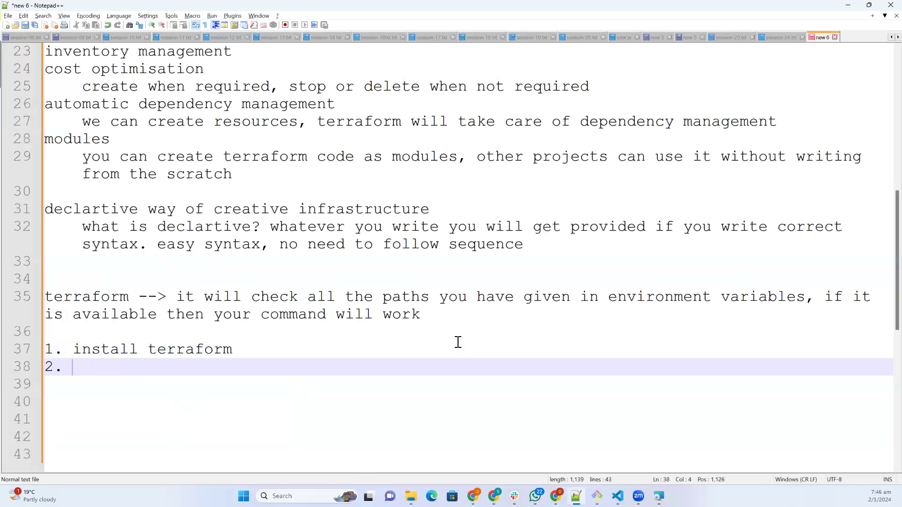
type("install aws cli")
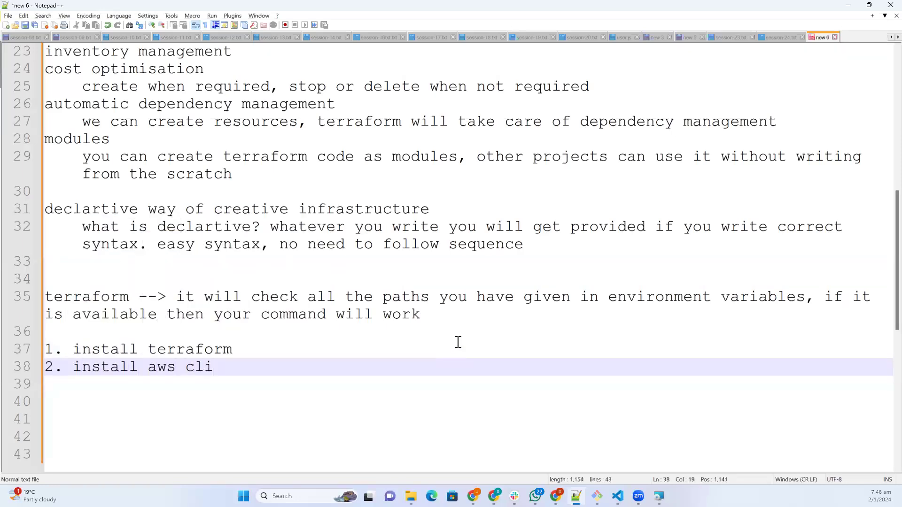
key("Return")
key("Return")
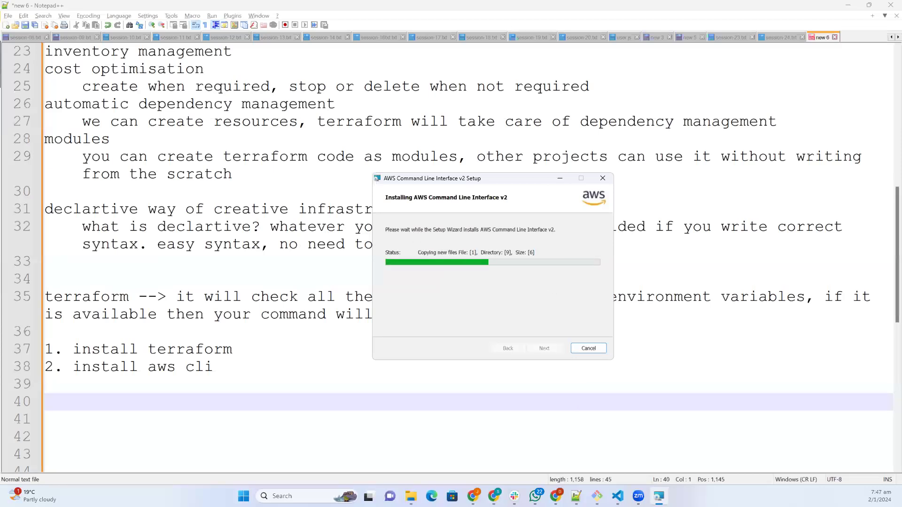
Switch to the terraform.drawio diagram and search the shape library for a command-line icon using "cli" and "cmd"
key("alt+Tab")
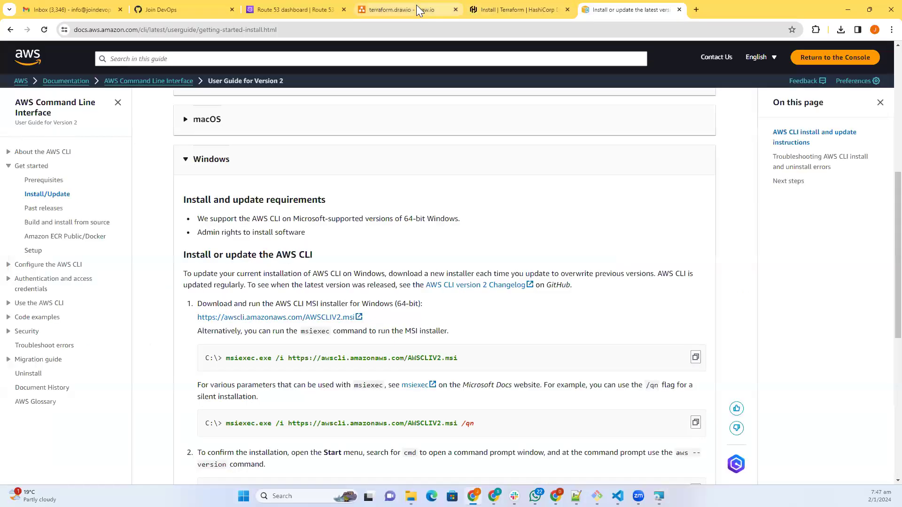
key("ctrl+shift+Tab")
key("ctrl+shift+Tab")
double_click(10, 102)
type("c")
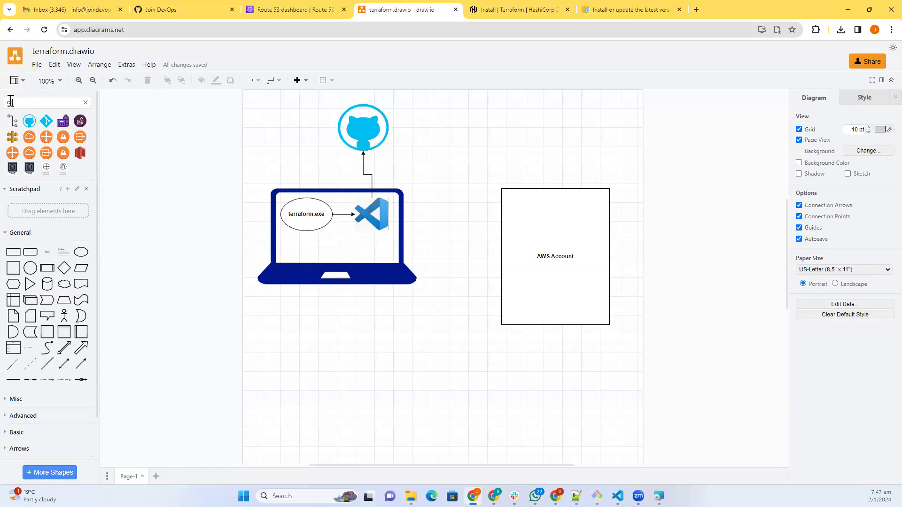
type("li")
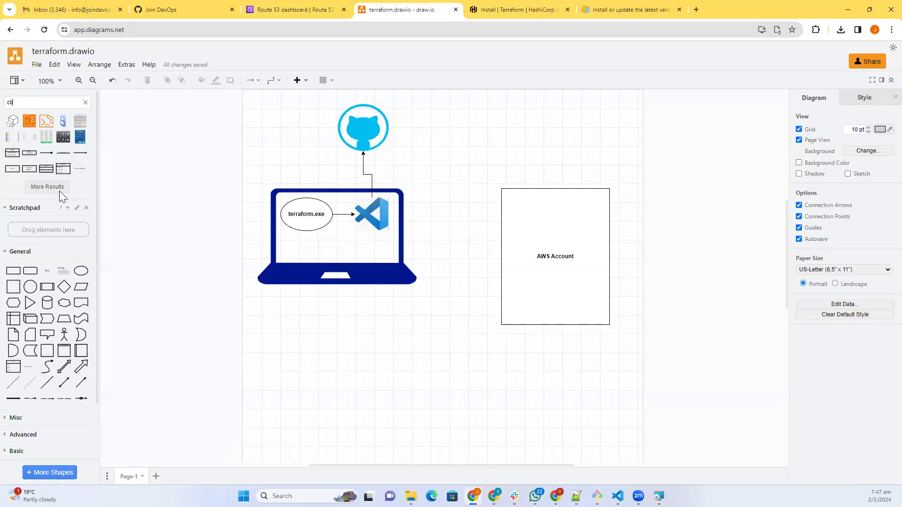
left_click(59, 190)
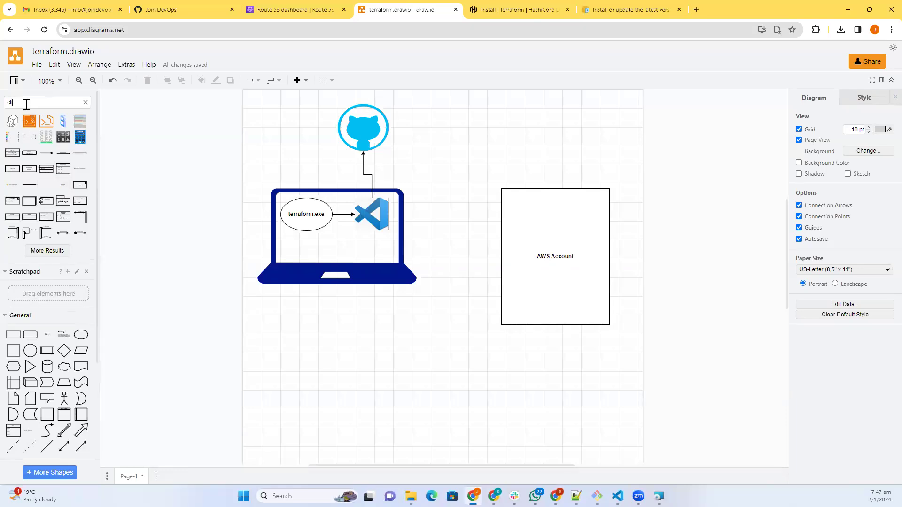
type("md")
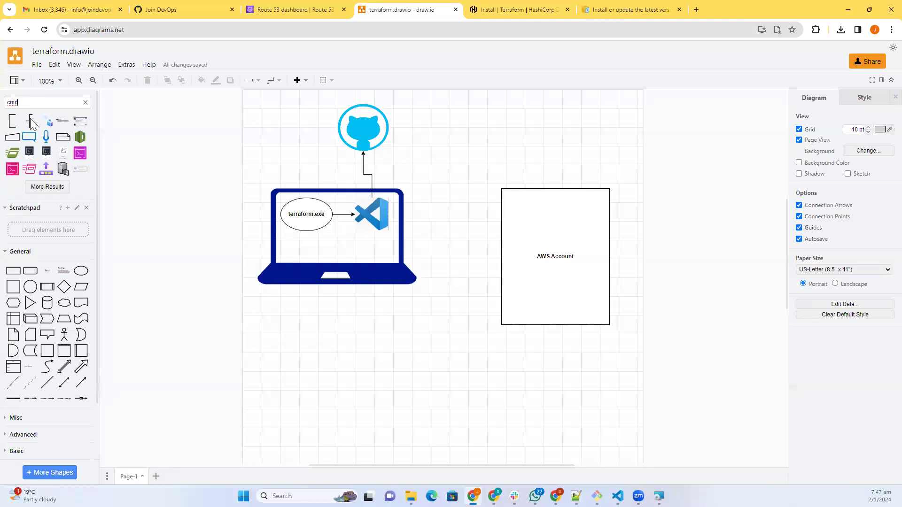
double_click(24, 102)
type("a")
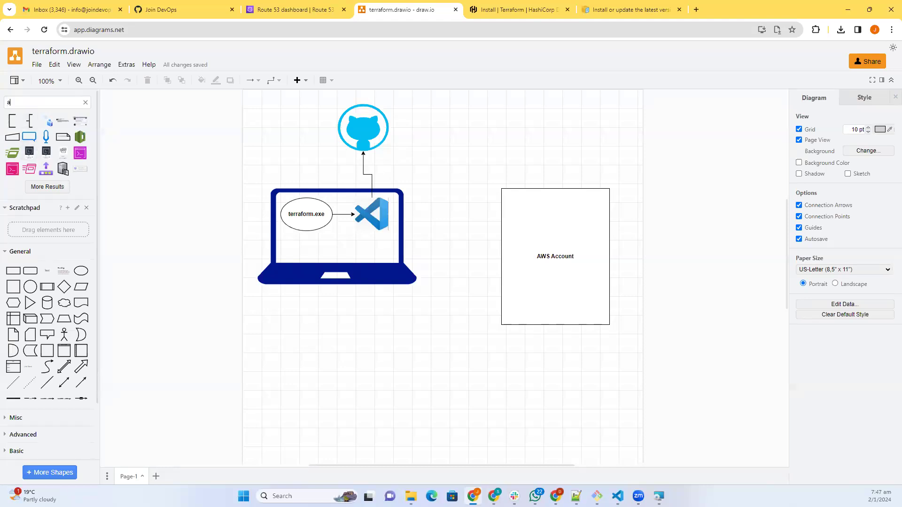